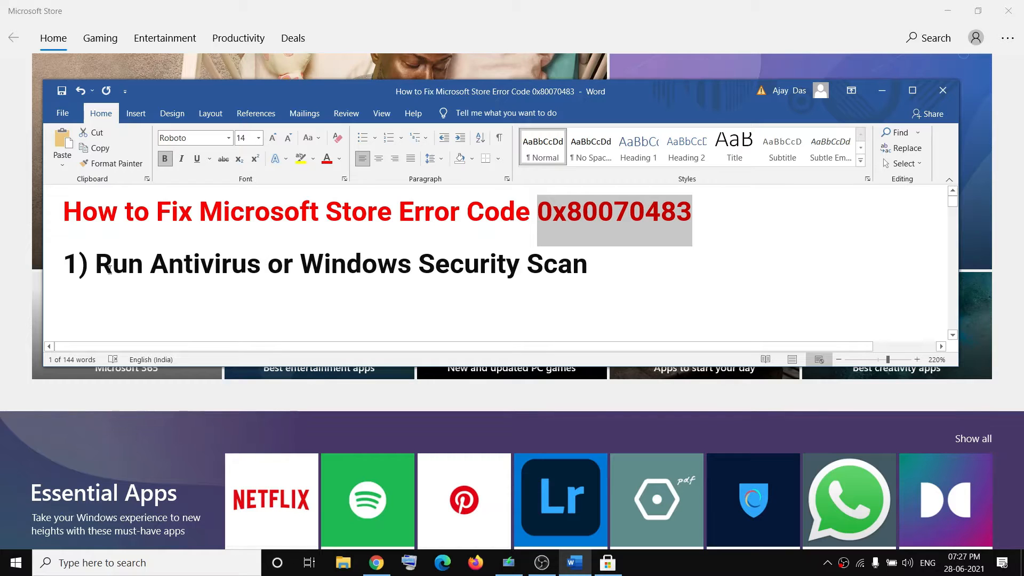
left_click_drag(95, 265, 526, 266)
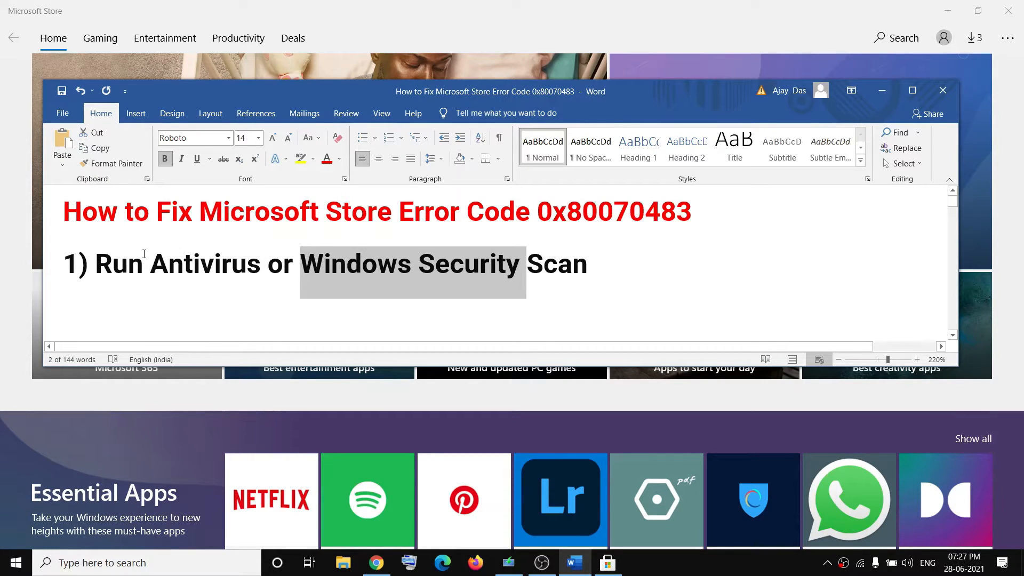
left_click_drag(163, 269, 245, 273)
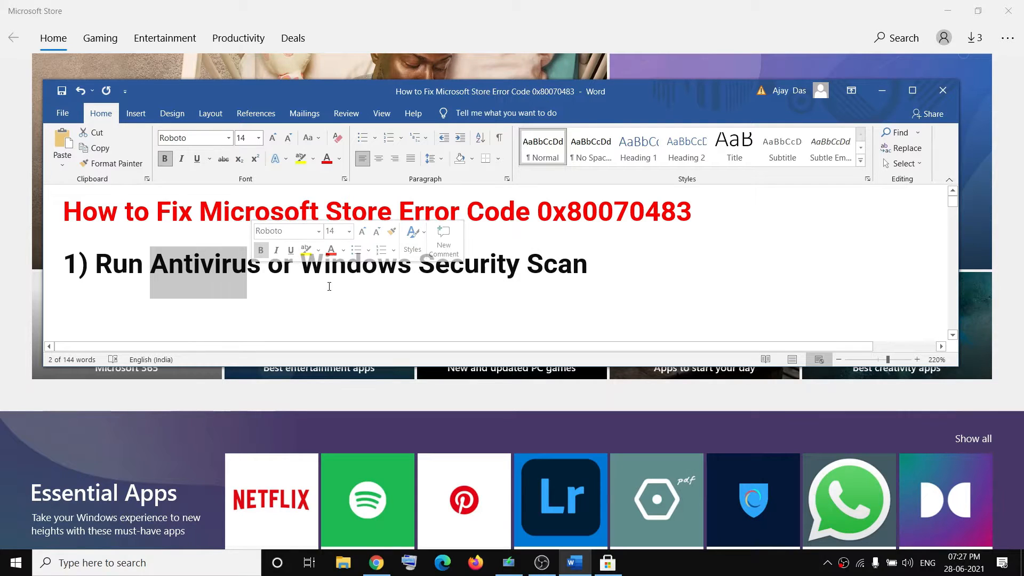
left_click(267, 264)
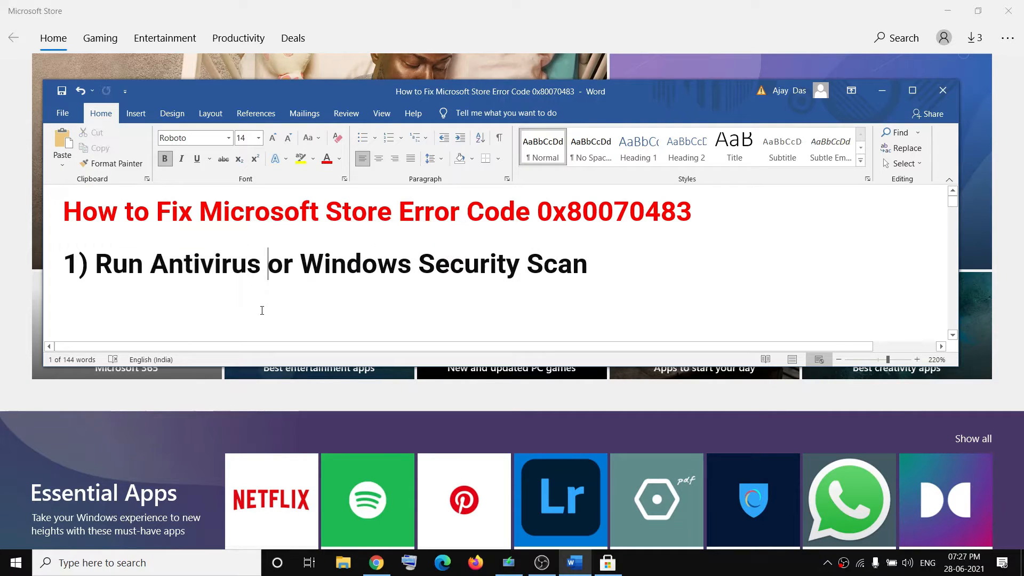
left_click_drag(261, 269, 150, 267)
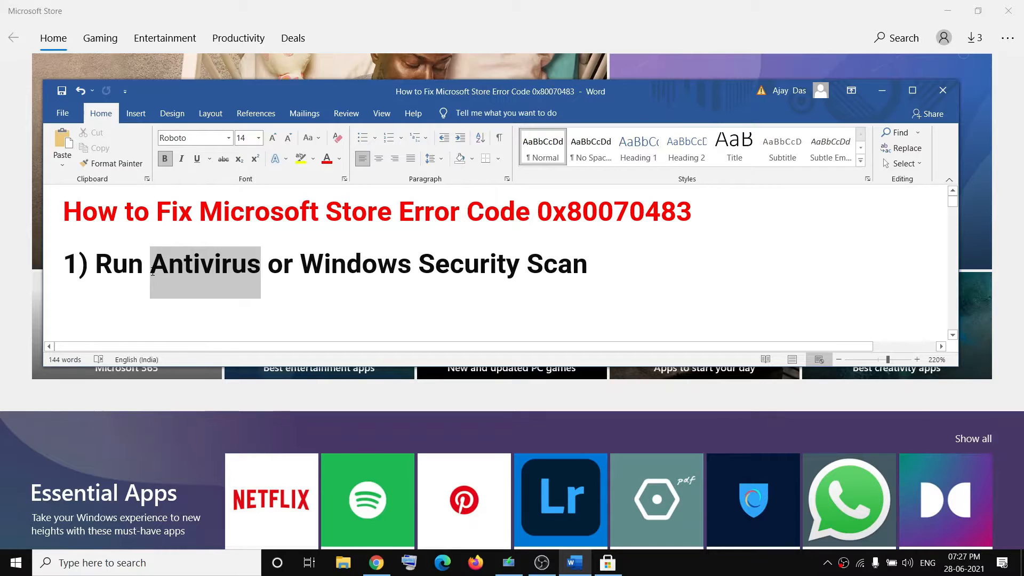
left_click(318, 283)
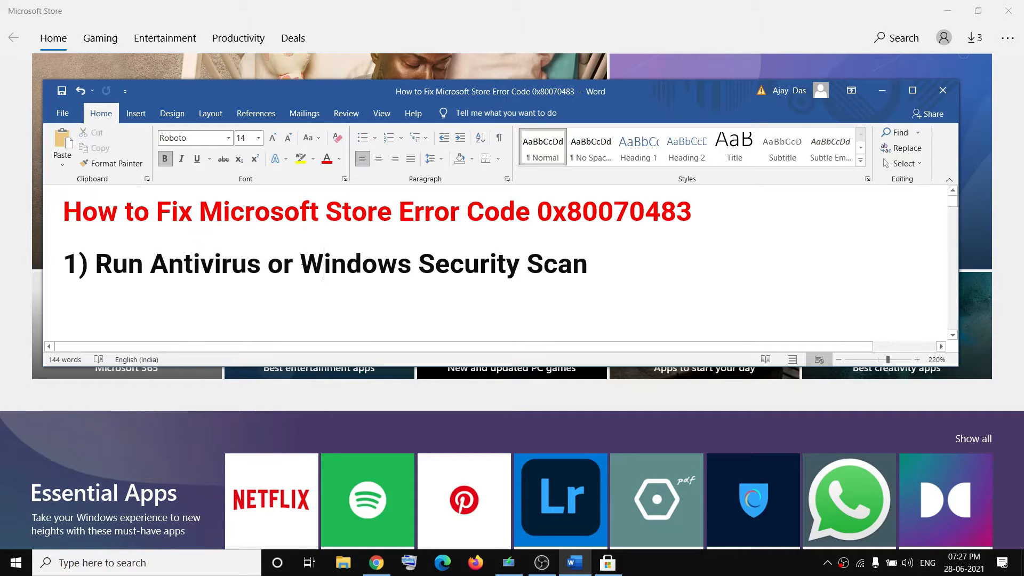
left_click_drag(322, 266, 462, 258)
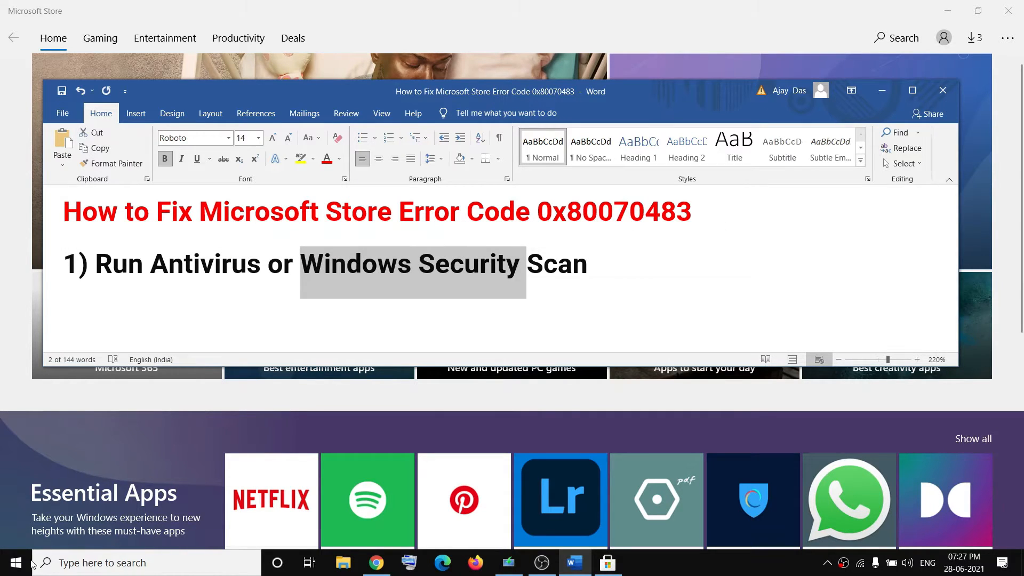
Open the Virus & threat protection page of Windows Security from the Update & Security settings
left_click(15, 563)
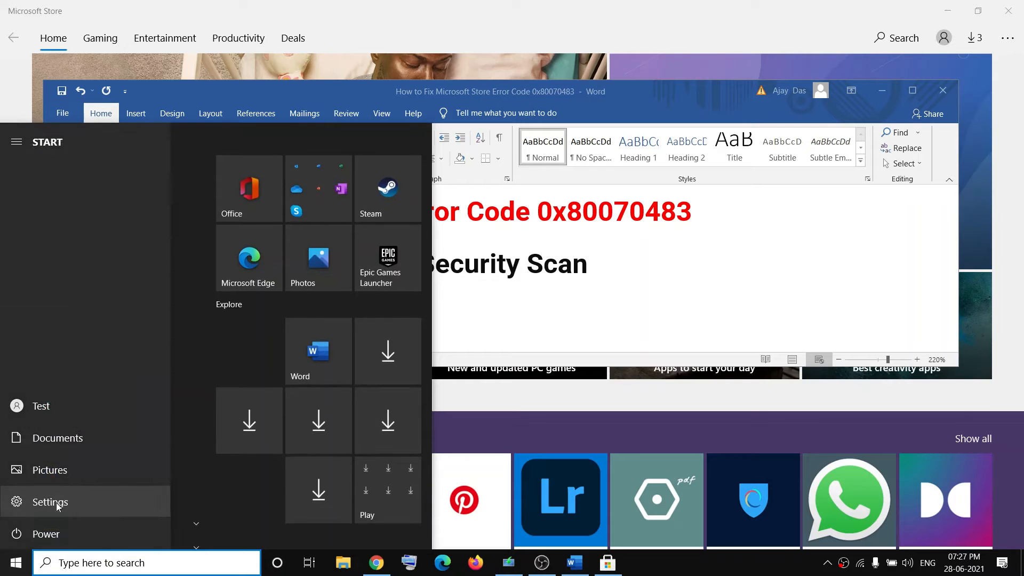
left_click(68, 500)
left_click(513, 306)
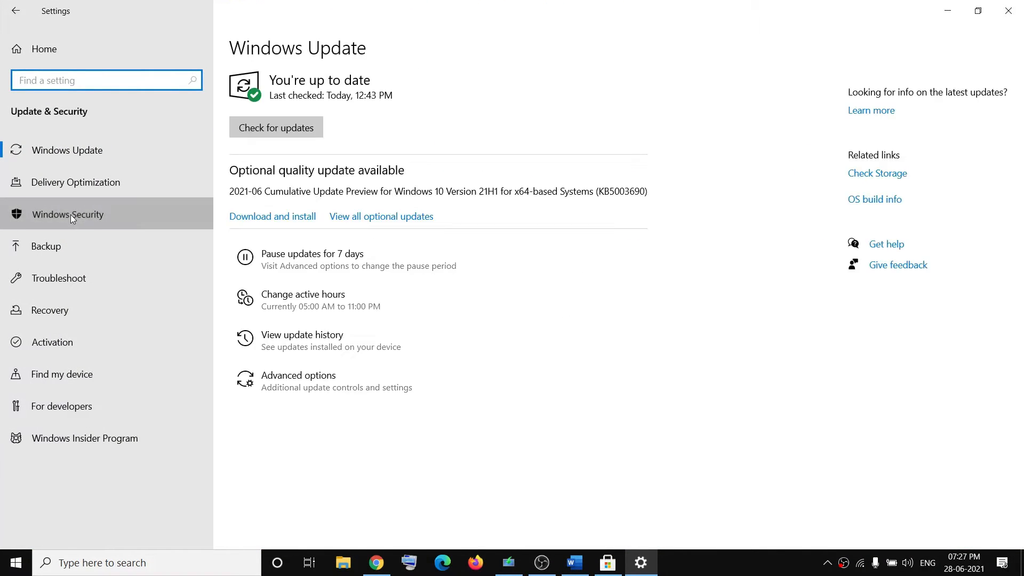
left_click(70, 215)
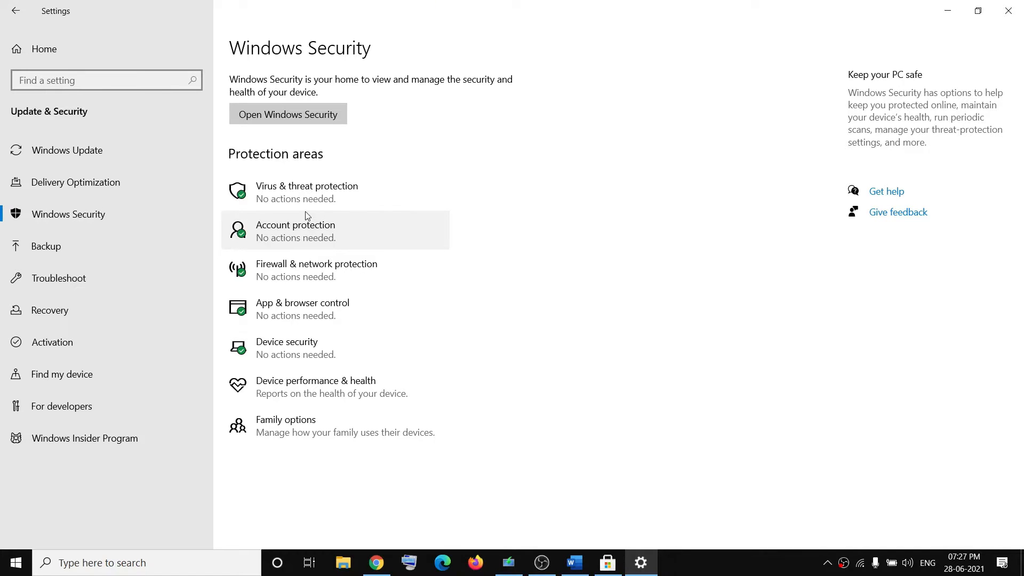
left_click(307, 193)
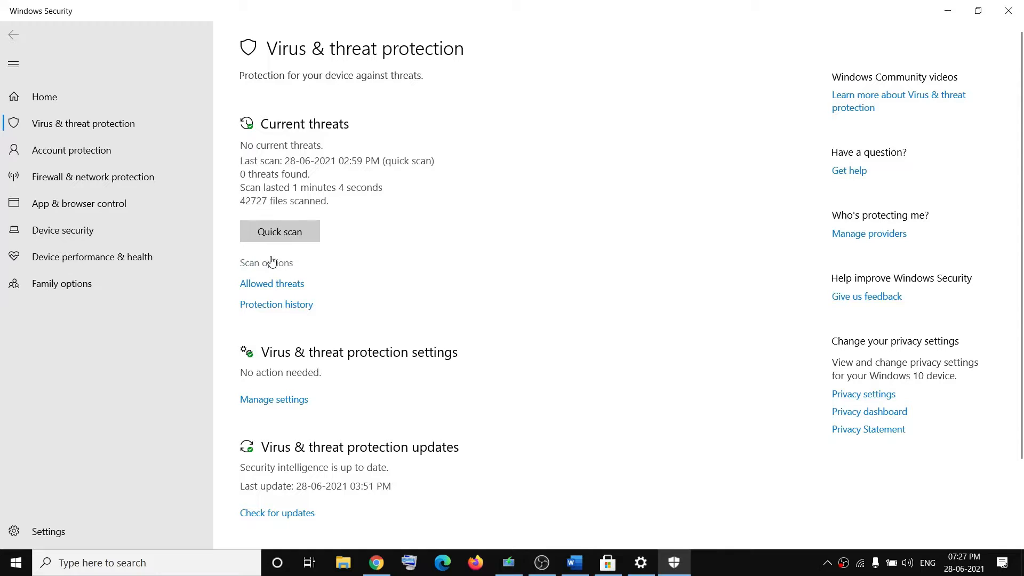
Select Full scan in the virus scan options, then close Windows Security without starting the scan
left_click(264, 264)
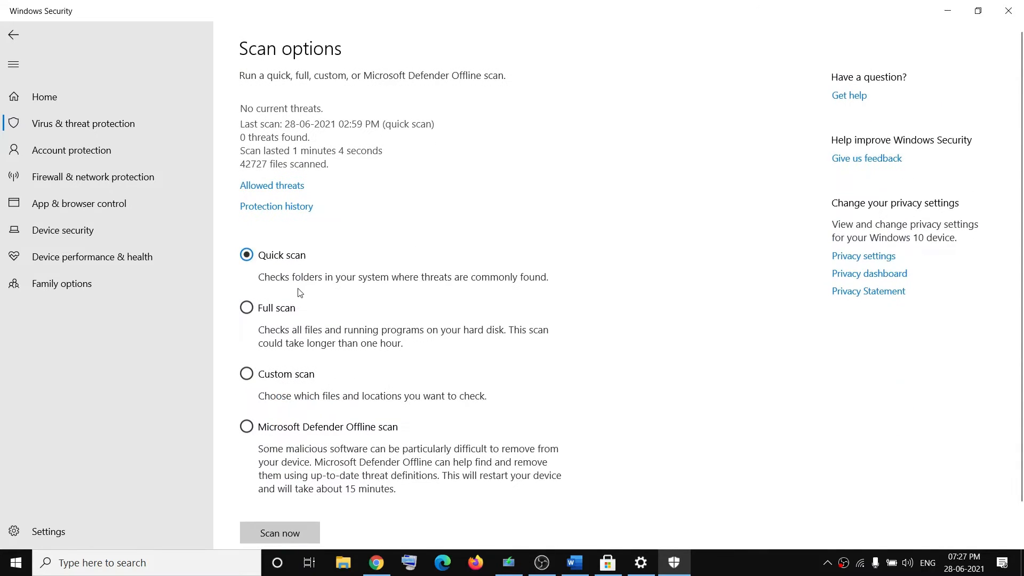
scroll(299, 292, "down", 2)
left_click(246, 265)
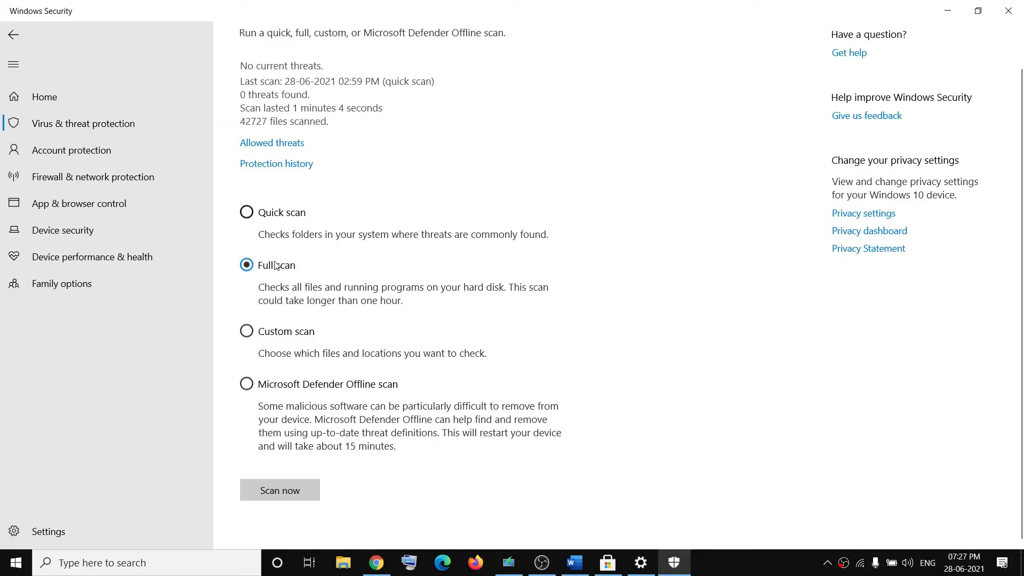
left_click(1004, 16)
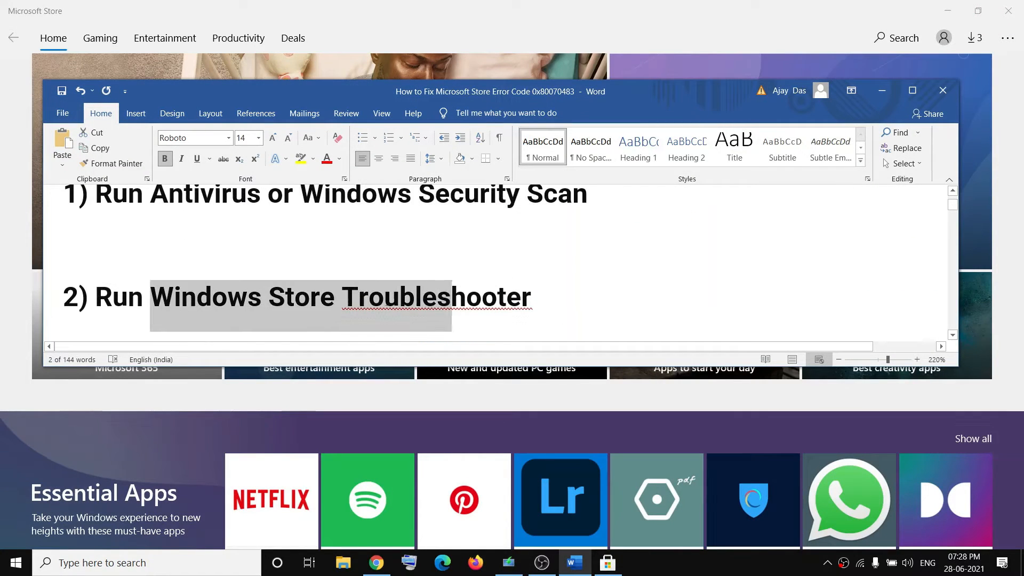
Open the list of additional troubleshooters in the Update & Security settings
left_click_drag(452, 300, 531, 301)
left_click(16, 562)
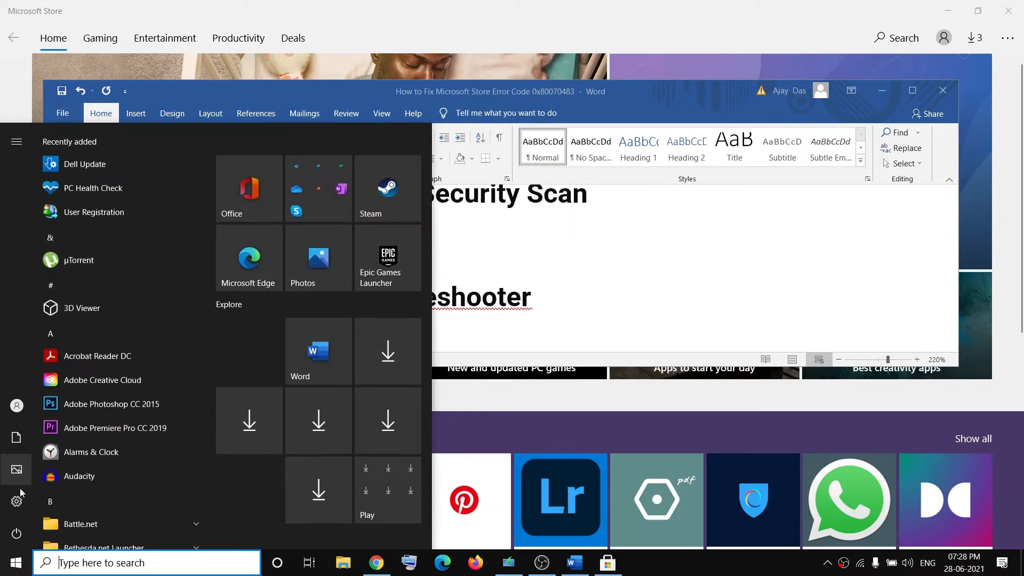
left_click(78, 503)
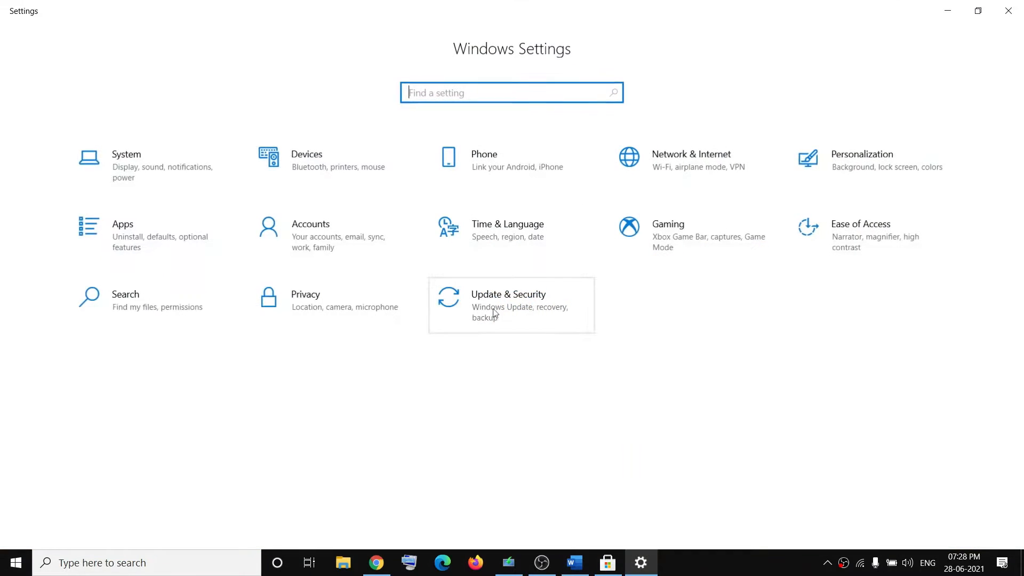
left_click(494, 313)
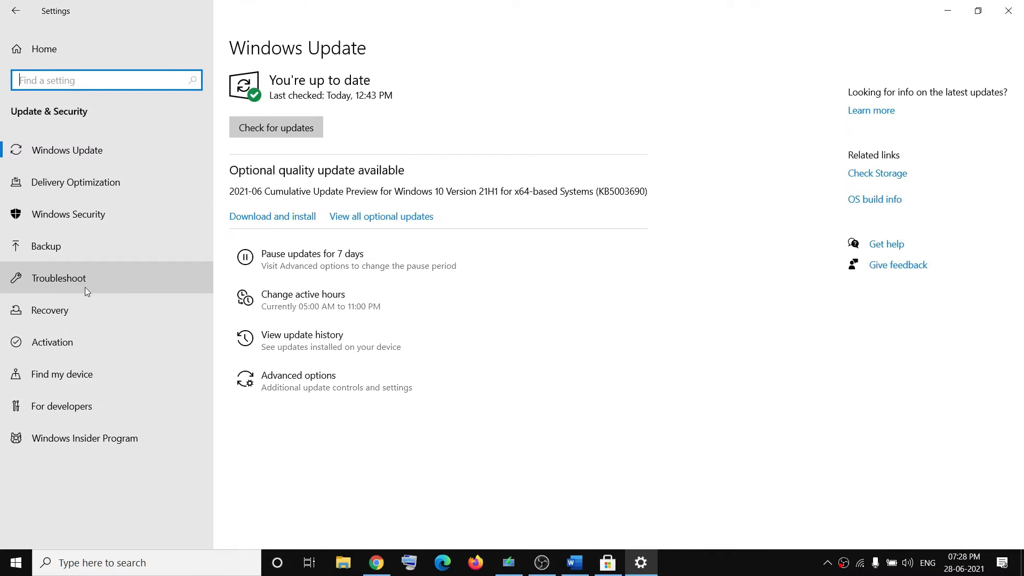
left_click(59, 278)
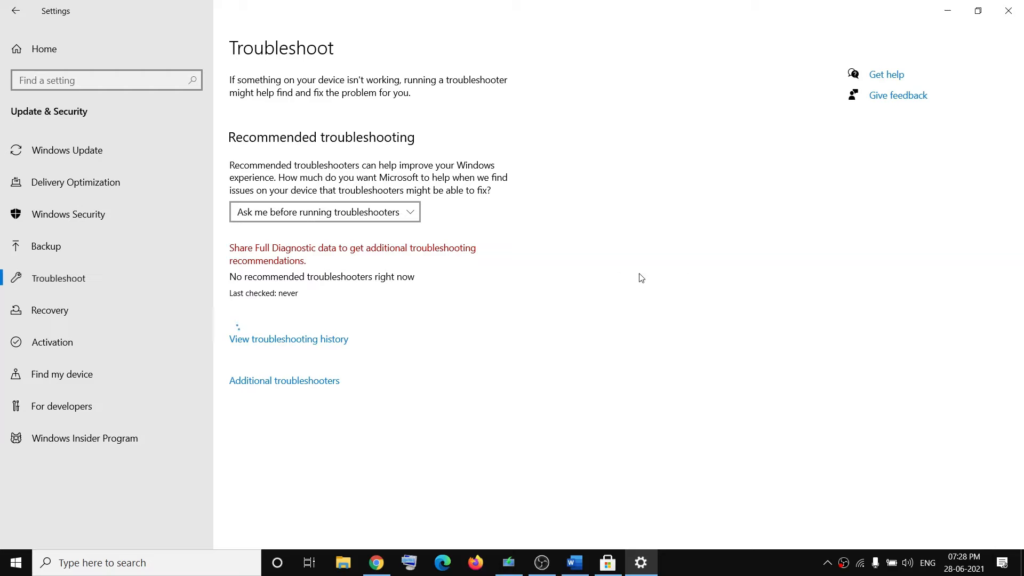
left_click(276, 381)
Run the Windows Store Apps troubleshooter
scroll(240, 331, "down", 5)
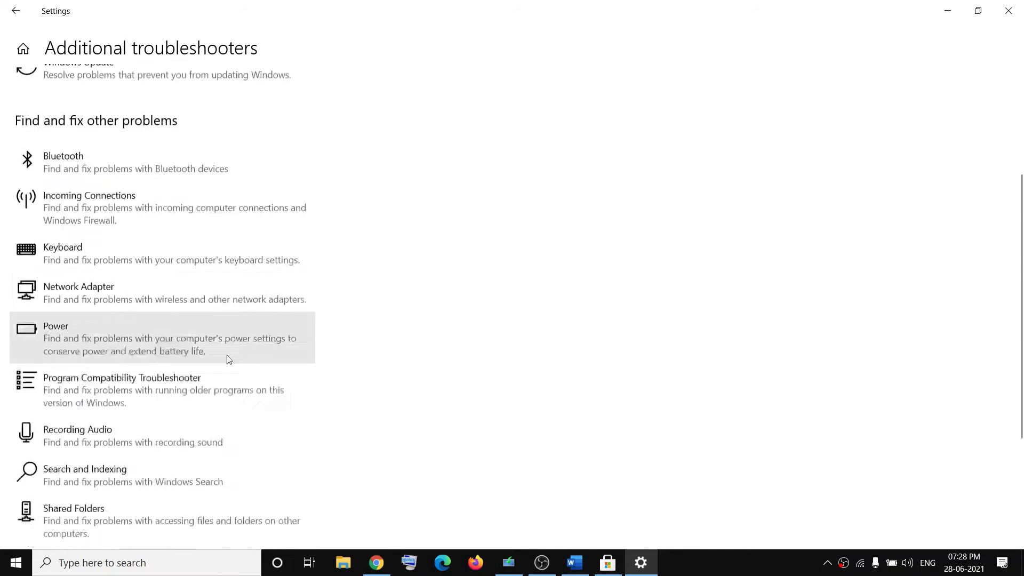
scroll(229, 359, "down", 3)
left_click(133, 482)
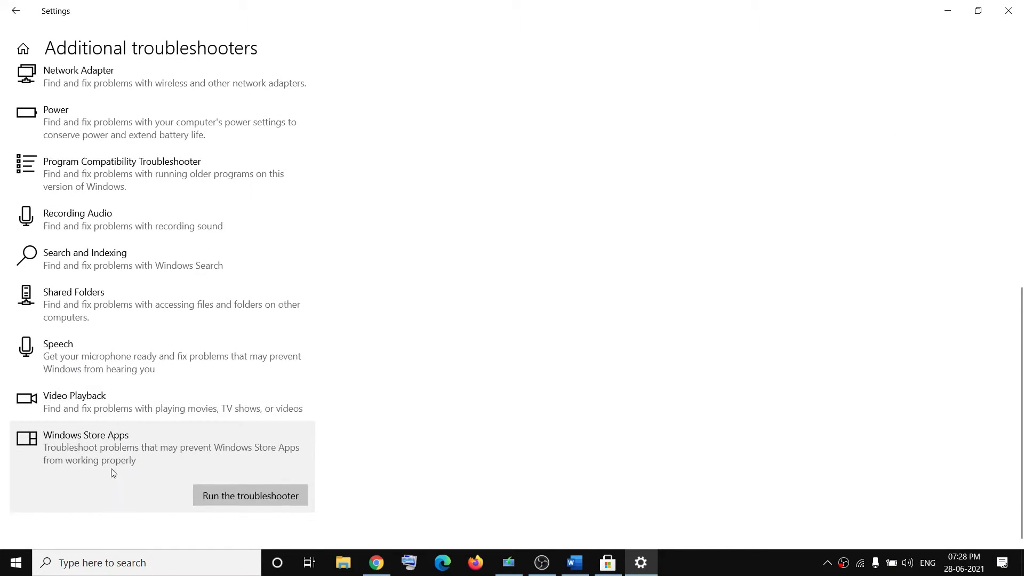
left_click(257, 499)
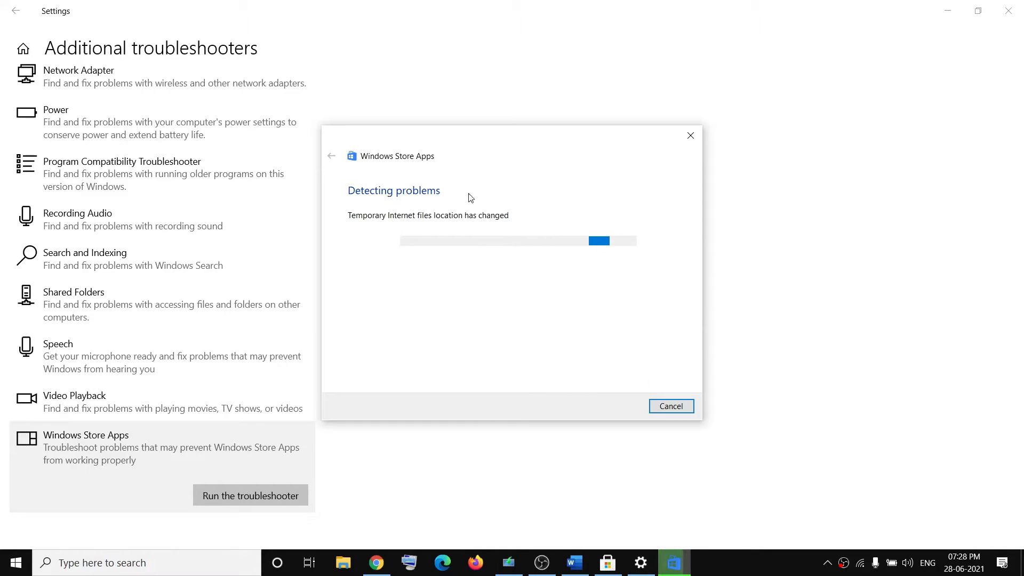
Switch to the Word document and copy the wsreset command from the third fix
left_click(574, 564)
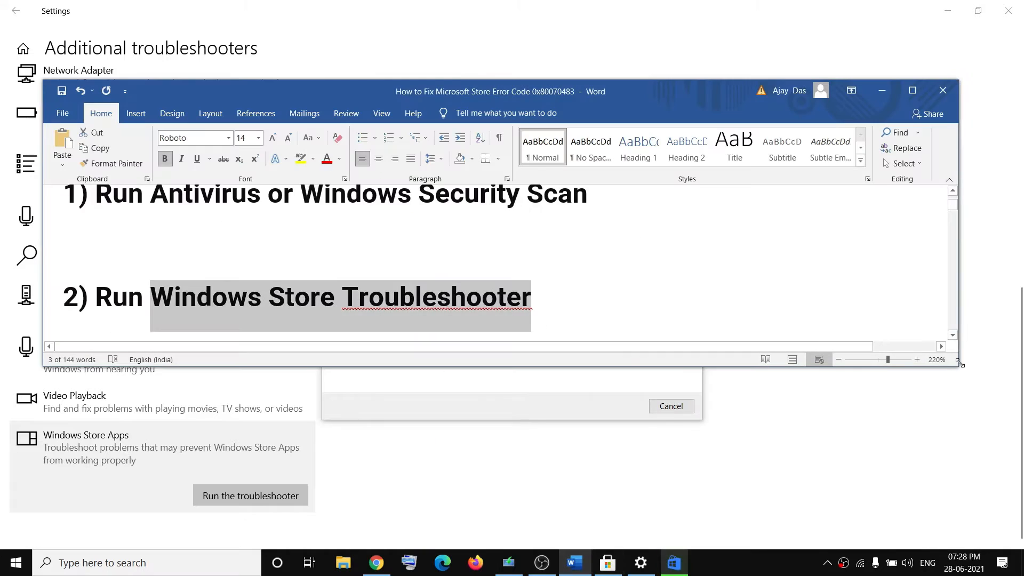
scroll(471, 253, "down", 3)
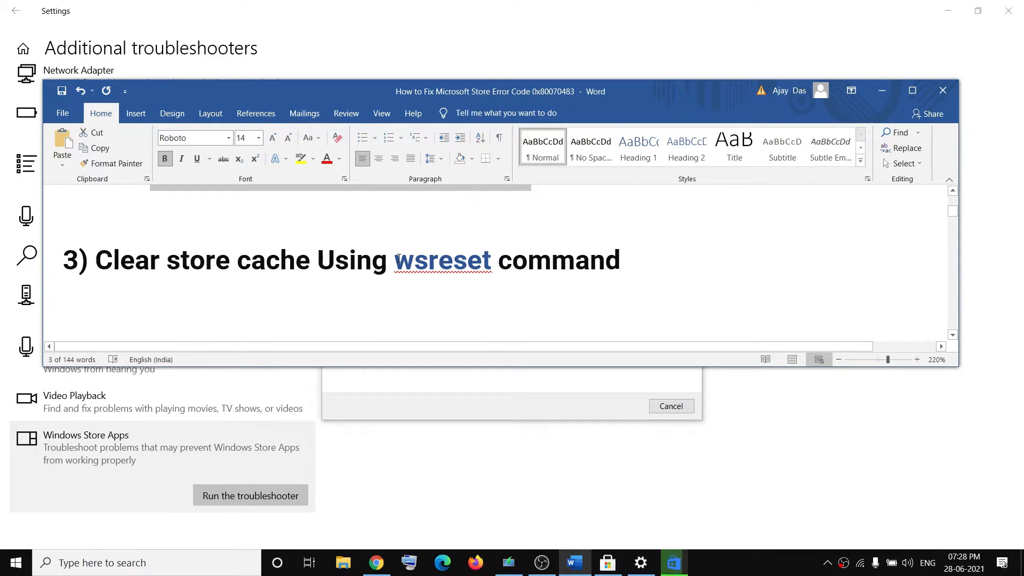
left_click_drag(398, 258, 483, 261)
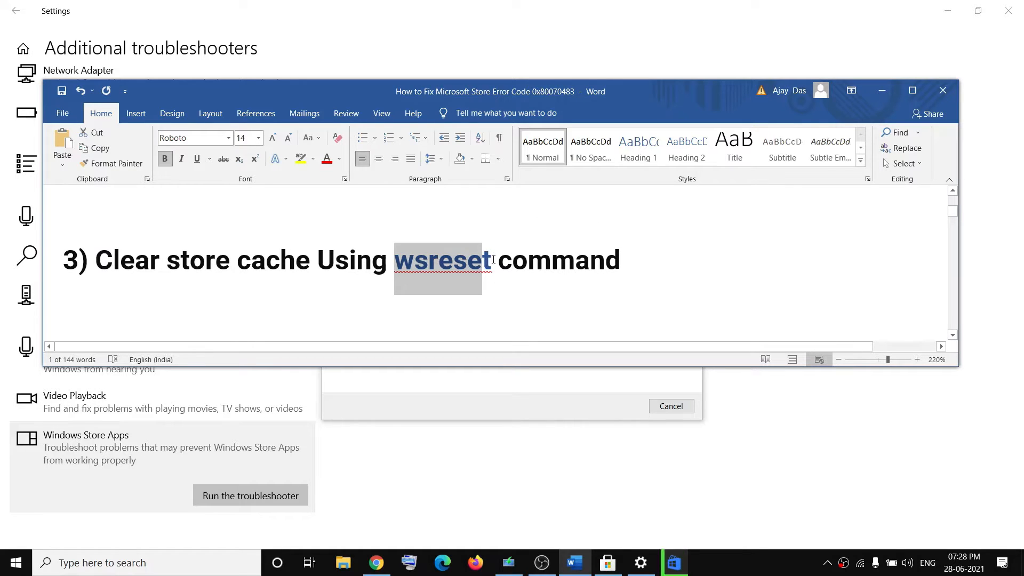
left_click_drag(493, 260, 401, 264)
key("ctrl+c")
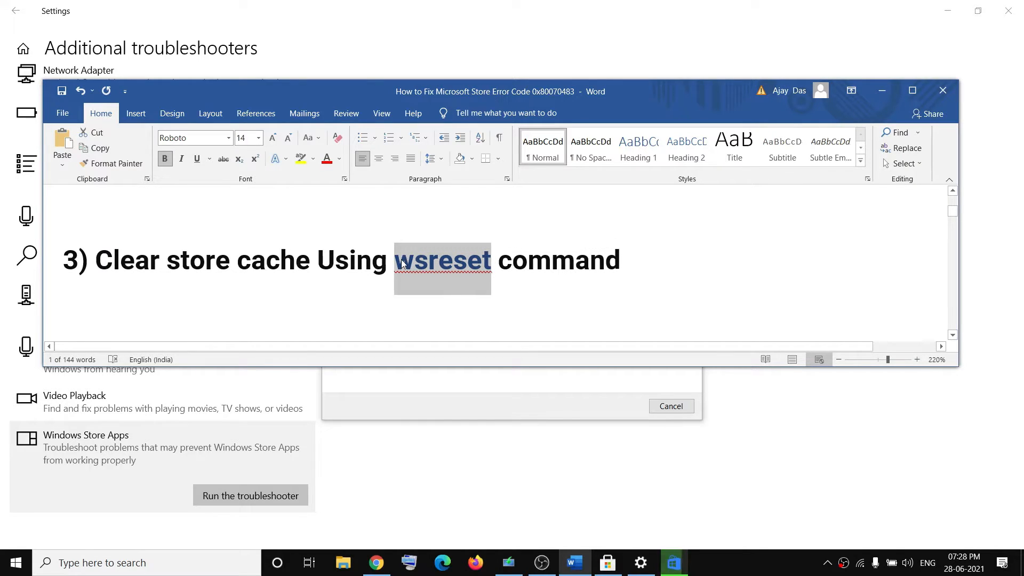
Find the copied wsreset command with Windows search, run it as administrator, and close the completed Windows Store Apps troubleshooter
left_click(156, 556)
key("ctrl+v")
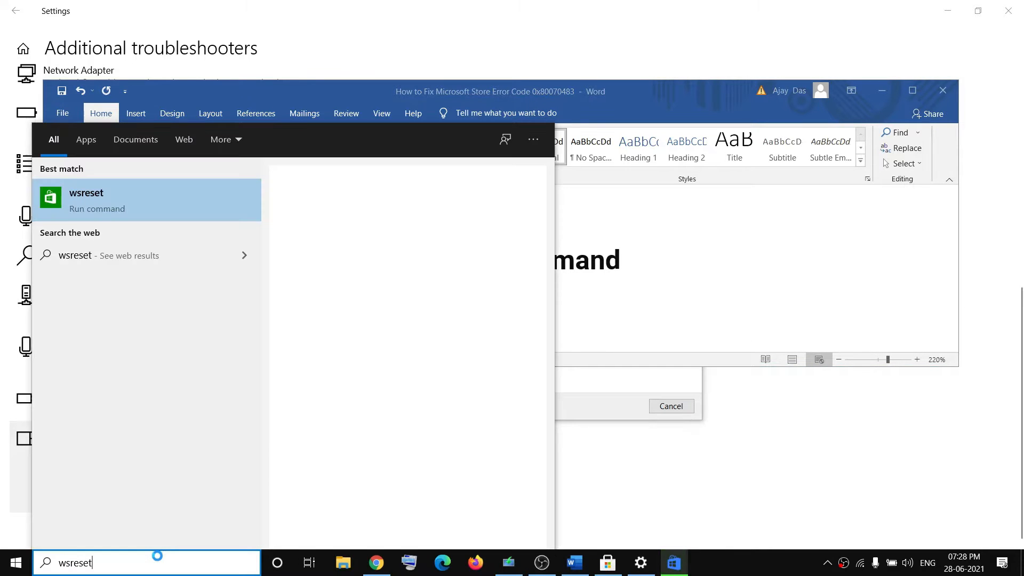
right_click(107, 197)
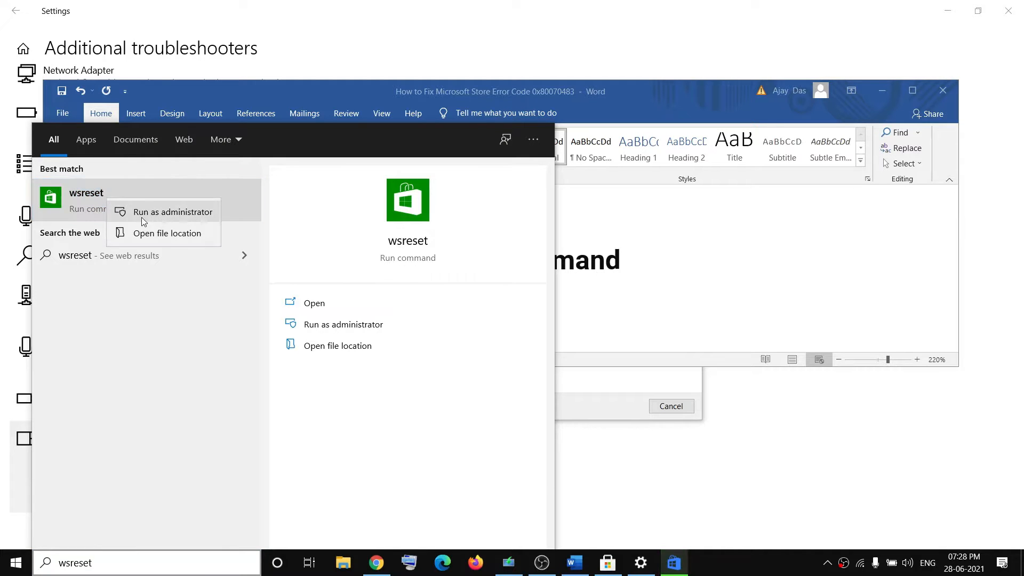
left_click(177, 218)
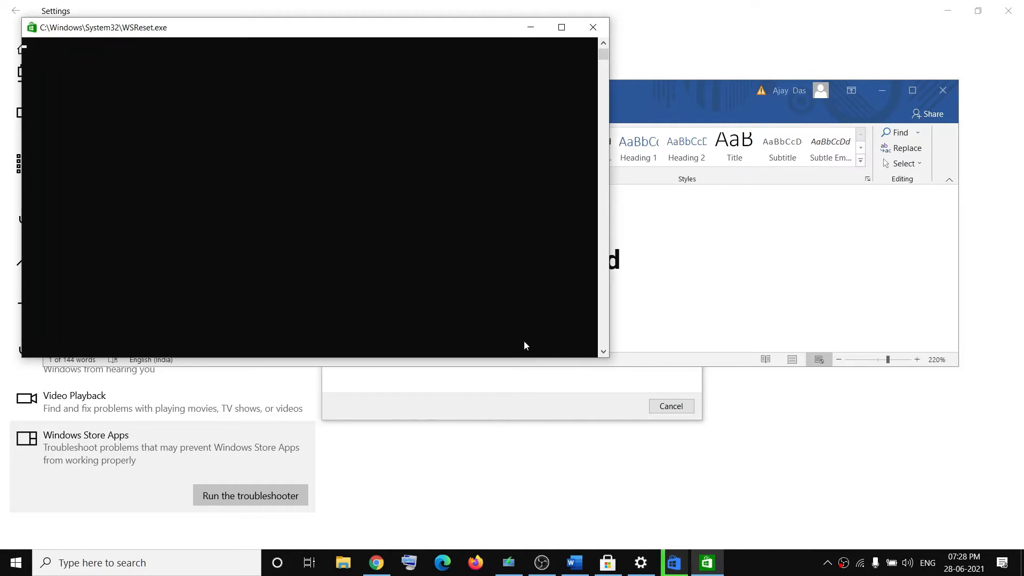
left_click_drag(389, 36, 567, 158)
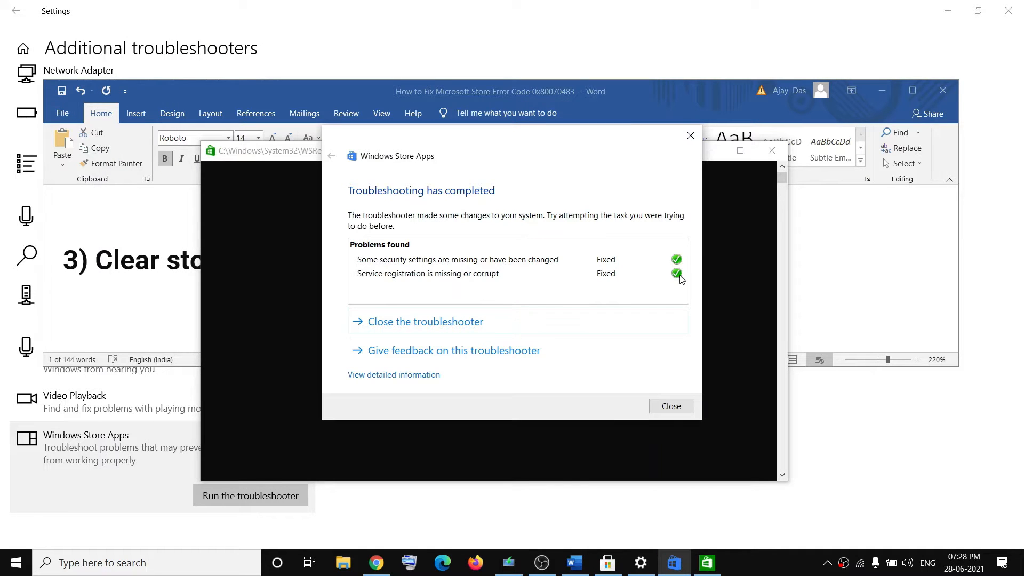
left_click(670, 406)
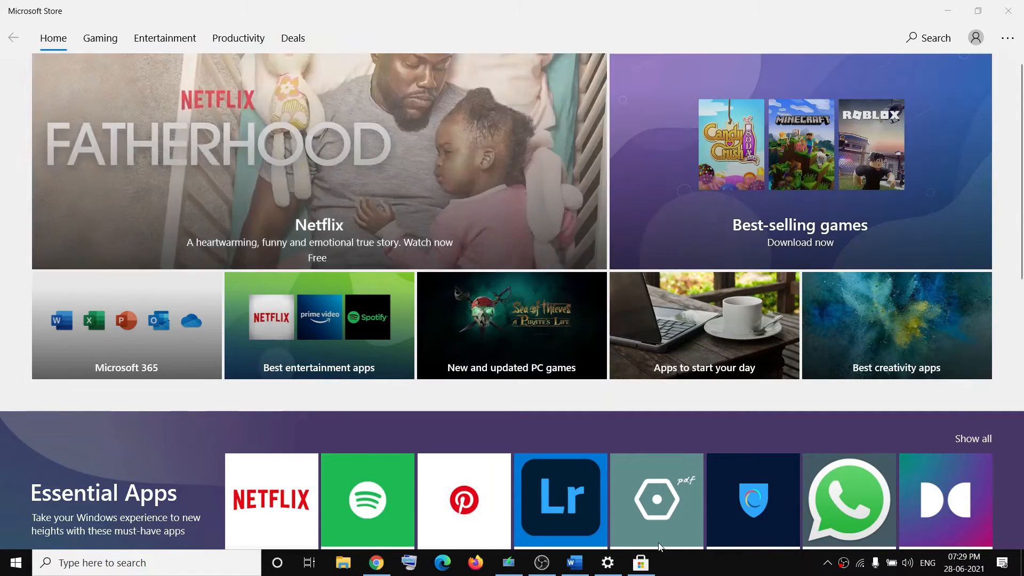
Switch back to the Word document and highlight the "Update Windows 10" text of the fourth fix
left_click(586, 563)
scroll(380, 279, "down", 3)
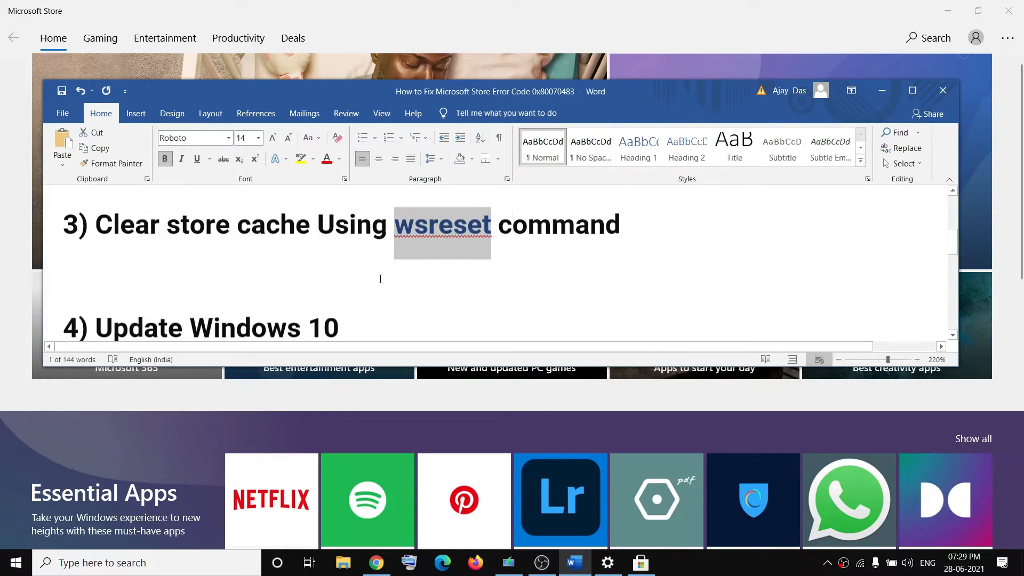
scroll(380, 279, "up", 1)
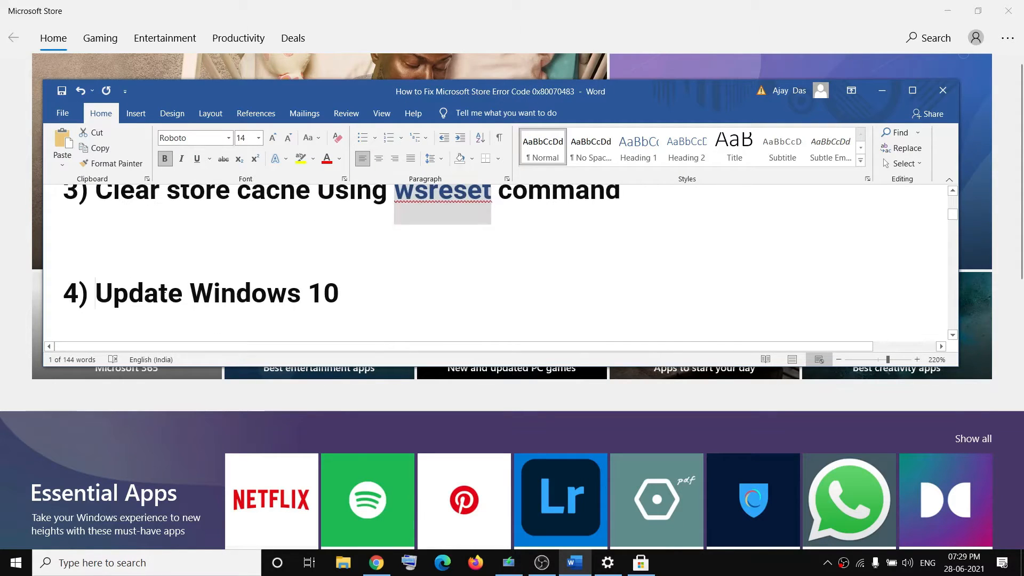
left_click_drag(96, 293, 341, 296)
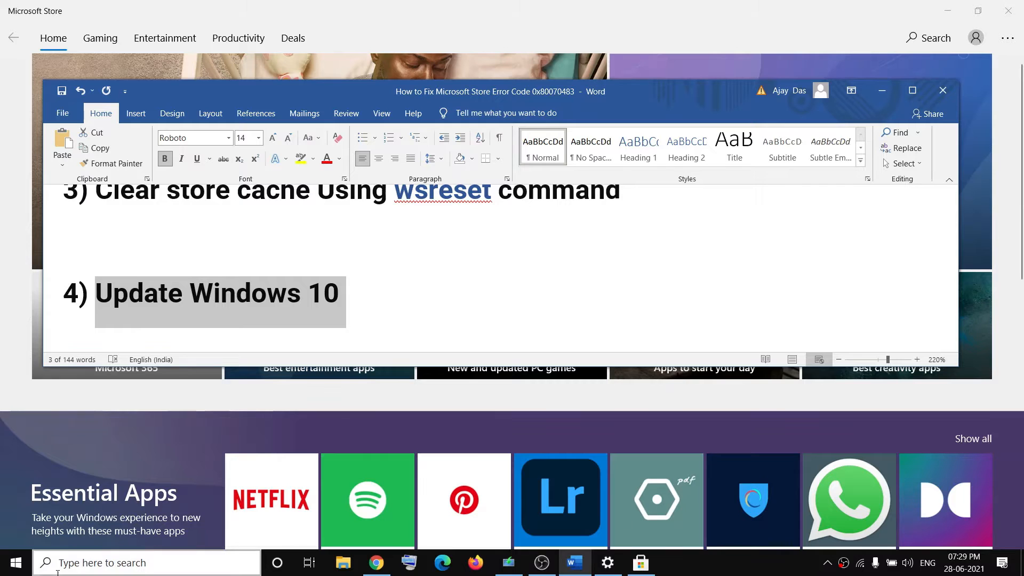
Open the Windows Update page in the Update & Security settings
left_click(14, 568)
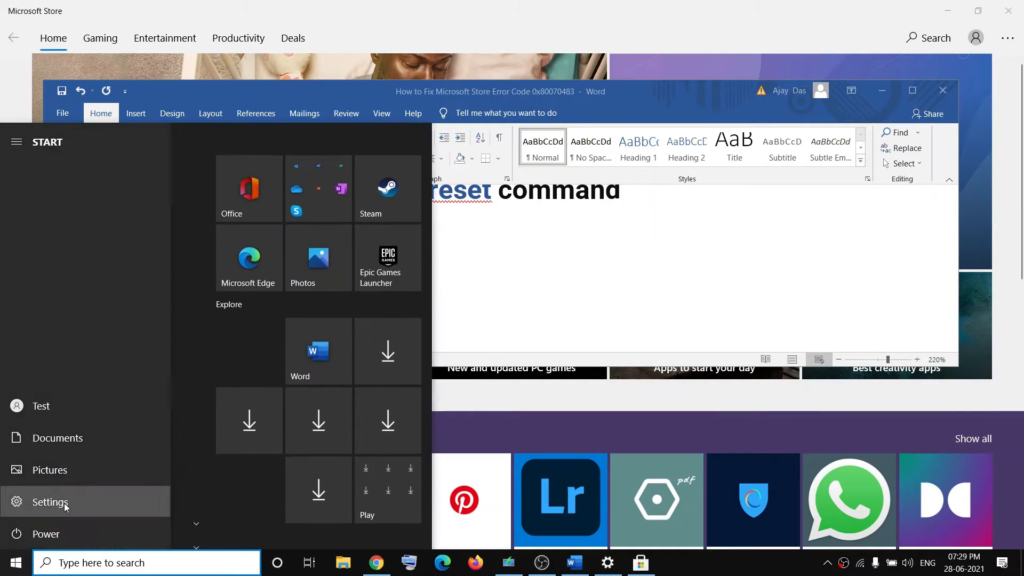
left_click(60, 501)
left_click(23, 48)
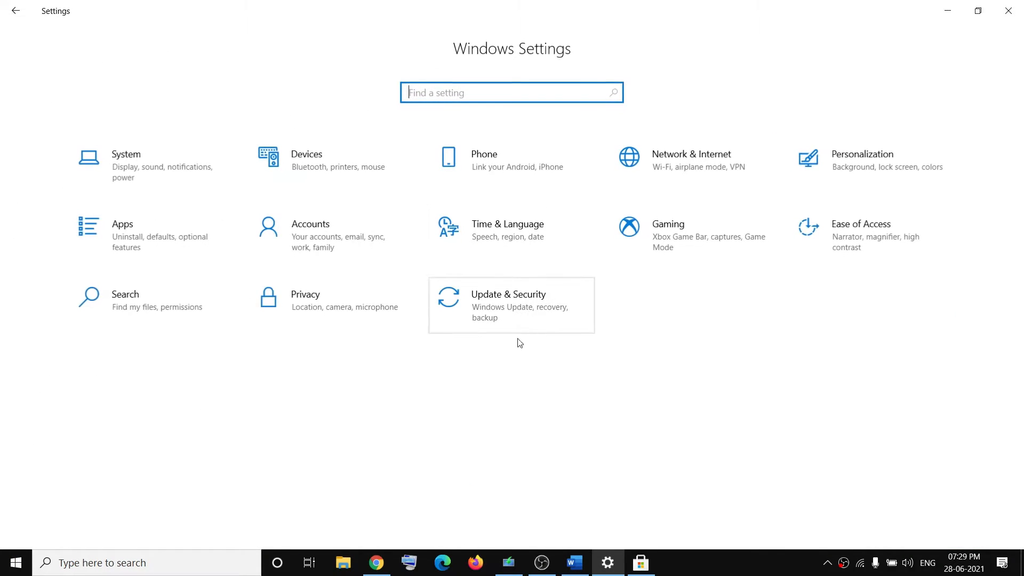
left_click(516, 312)
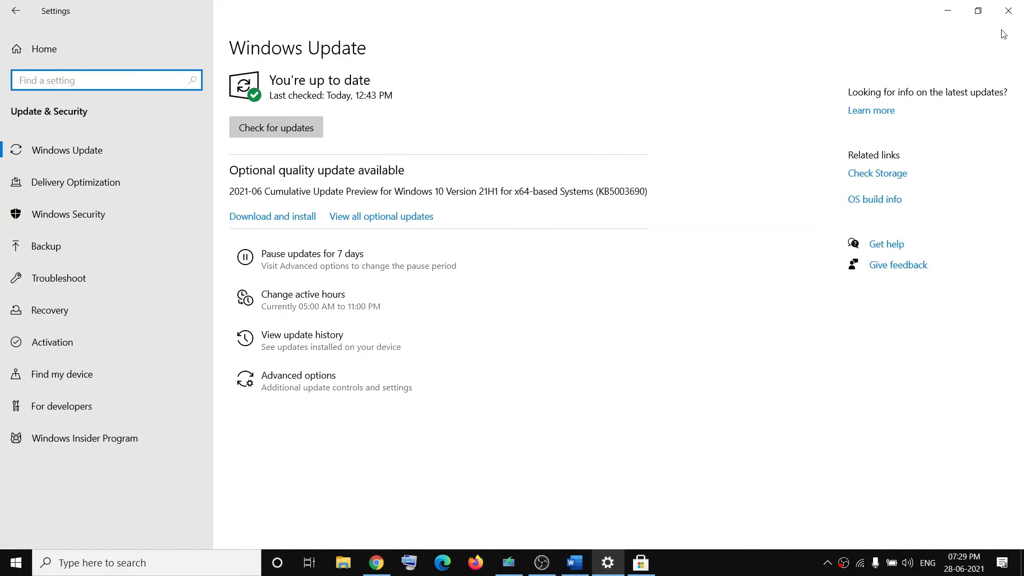
Close the Settings window and highlight the "Reset Store app" text of the fifth fix in the Word document
left_click(1008, 10)
scroll(464, 273, "down", 4)
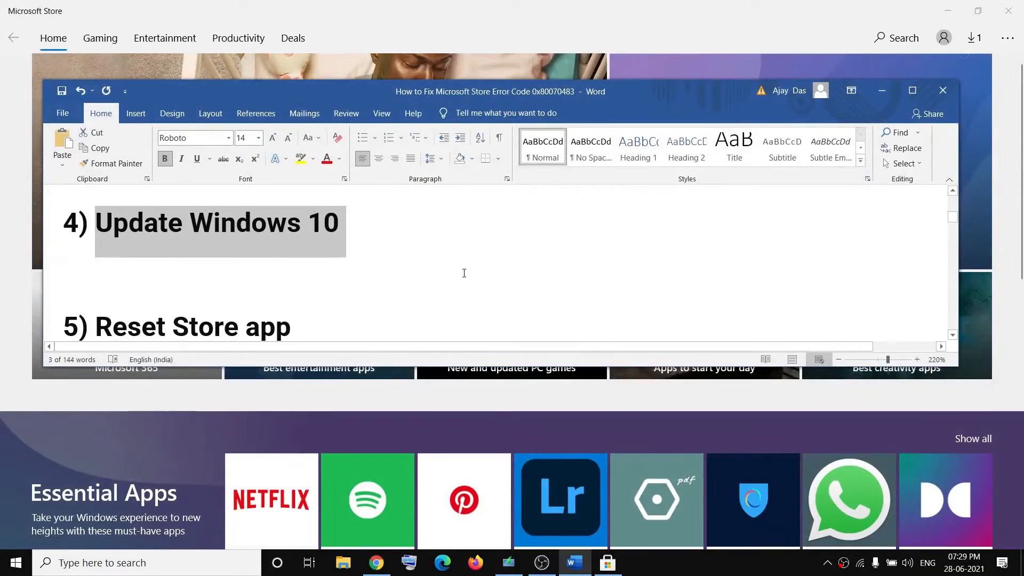
left_click_drag(142, 260, 315, 281)
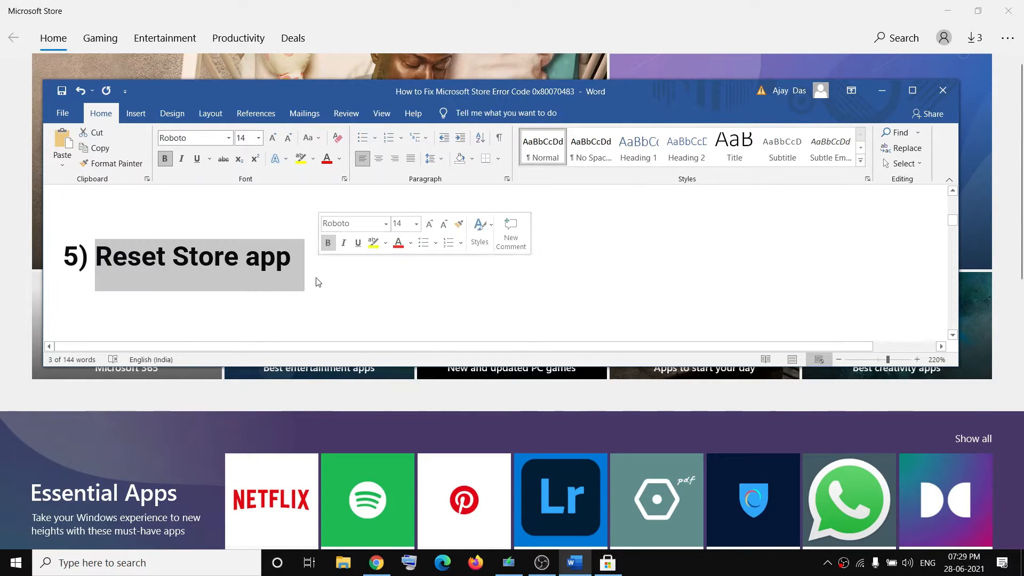
Open the Apps & features settings, search the app list for "store", and select Microsoft Store
left_click(15, 563)
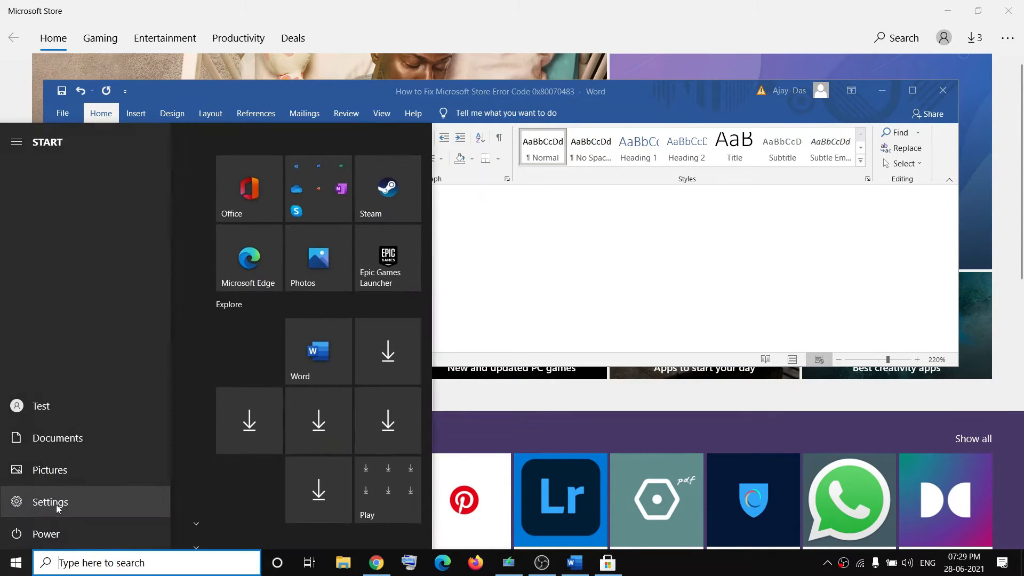
left_click(15, 499)
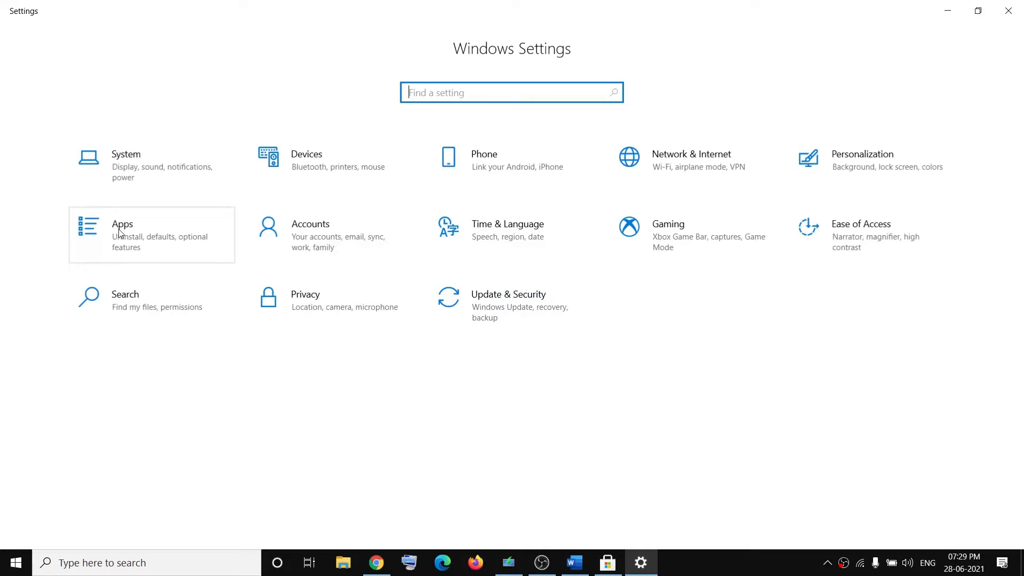
left_click(119, 233)
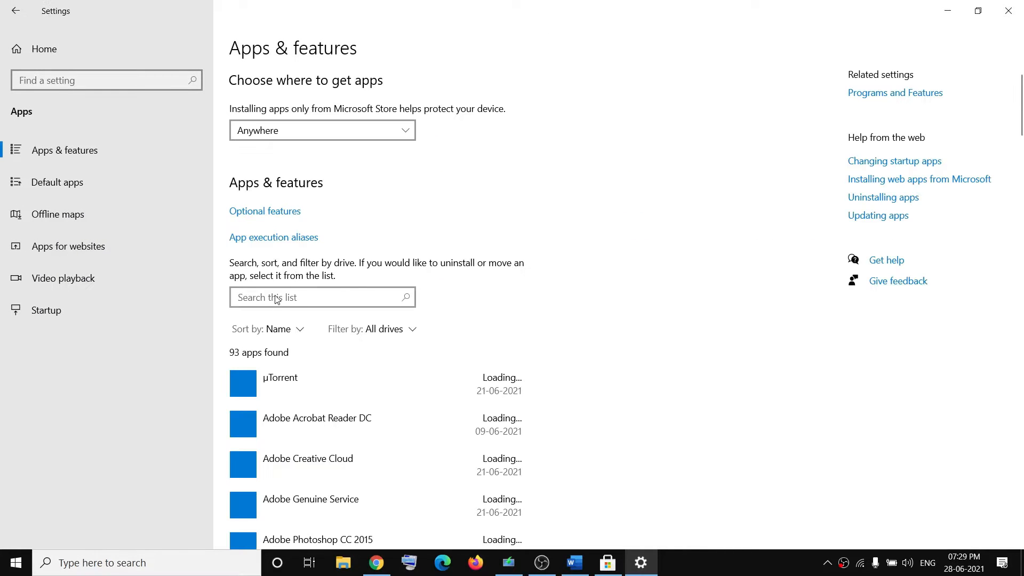
left_click(275, 297)
type("sto")
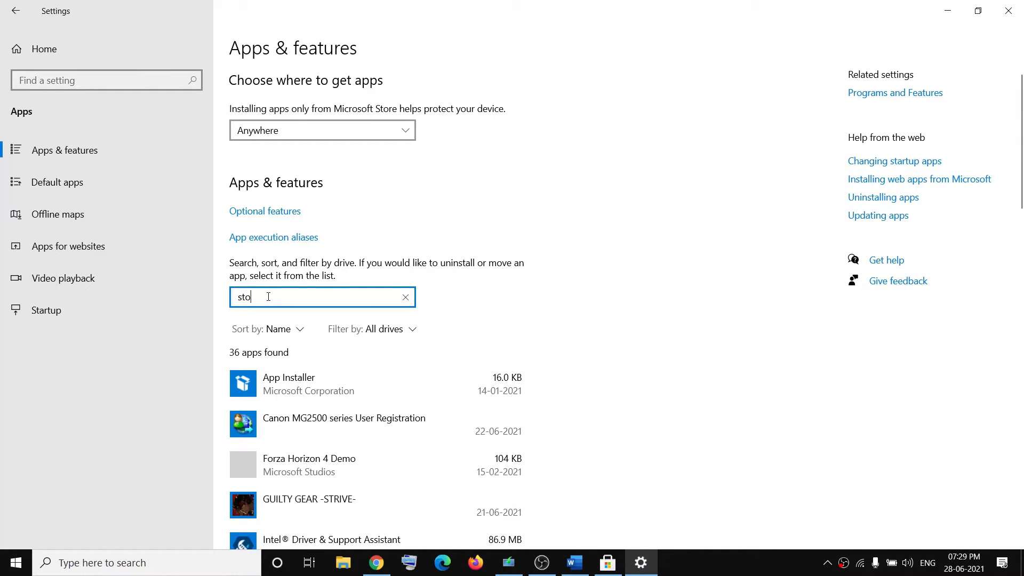
type("re")
left_click(309, 380)
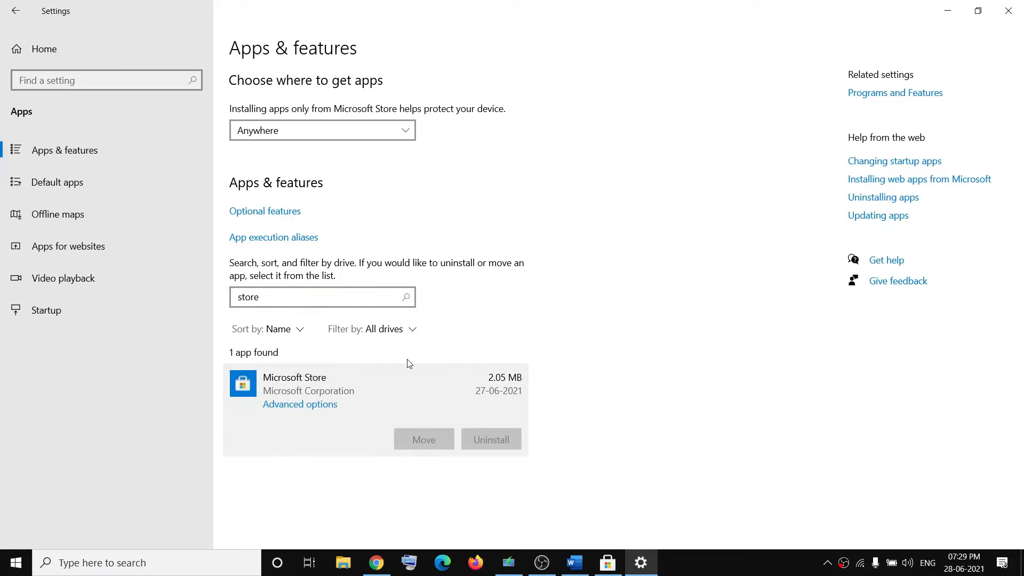
Open the advanced options of Microsoft Store and reset the app, confirming the deletion of its data
left_click(286, 407)
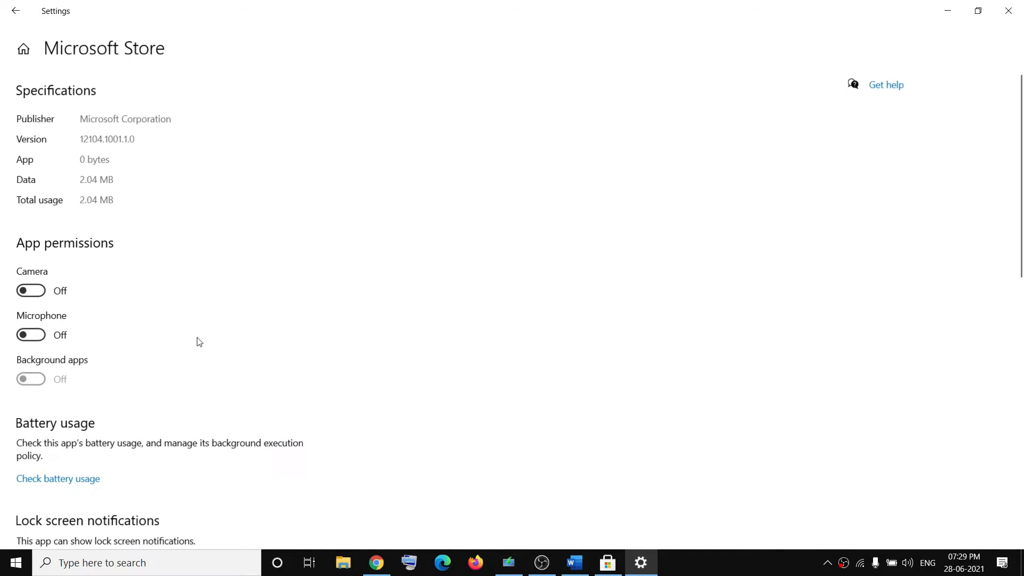
scroll(160, 406, "down", 10)
scroll(36, 410, "up", 2)
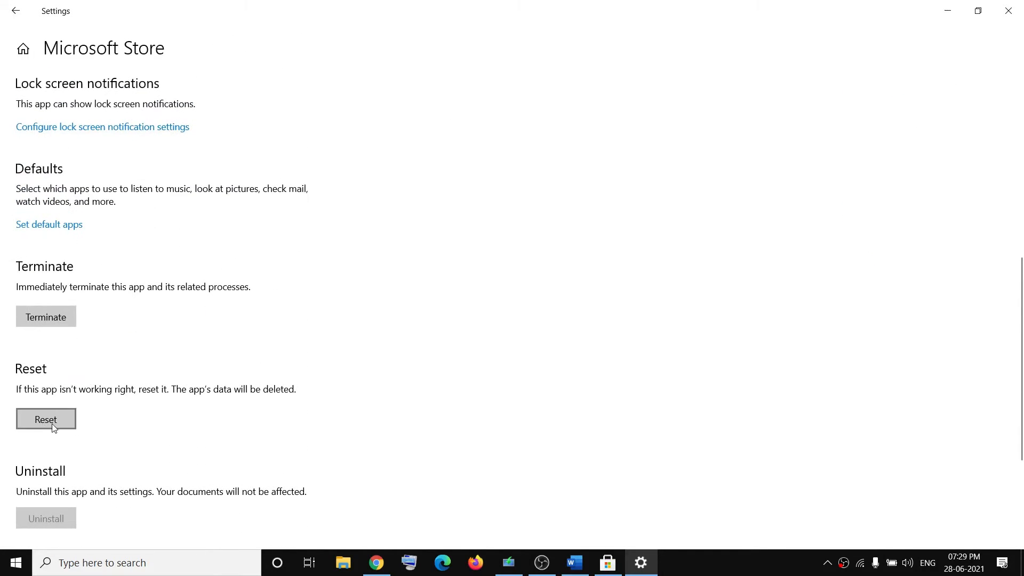
left_click(45, 419)
left_click(165, 389)
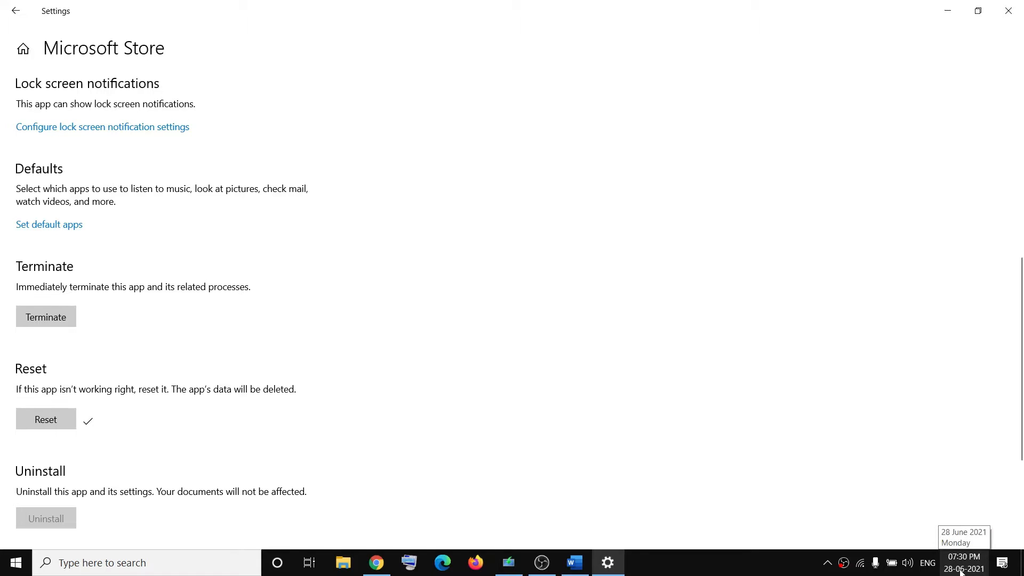
Open the Date & time settings, synchronize the clock with the time server, and close Settings
right_click(960, 570)
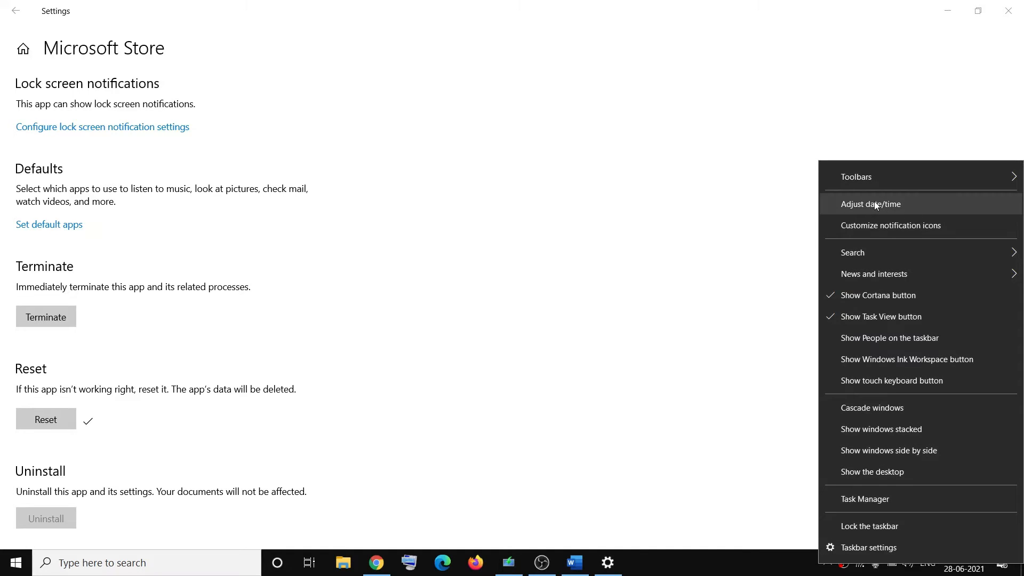
left_click(873, 205)
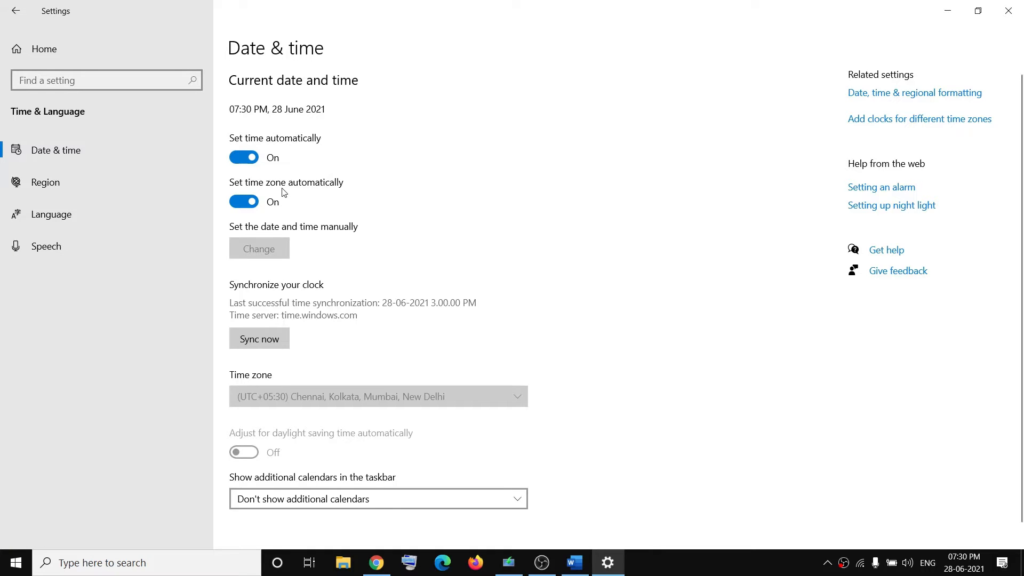
left_click(260, 341)
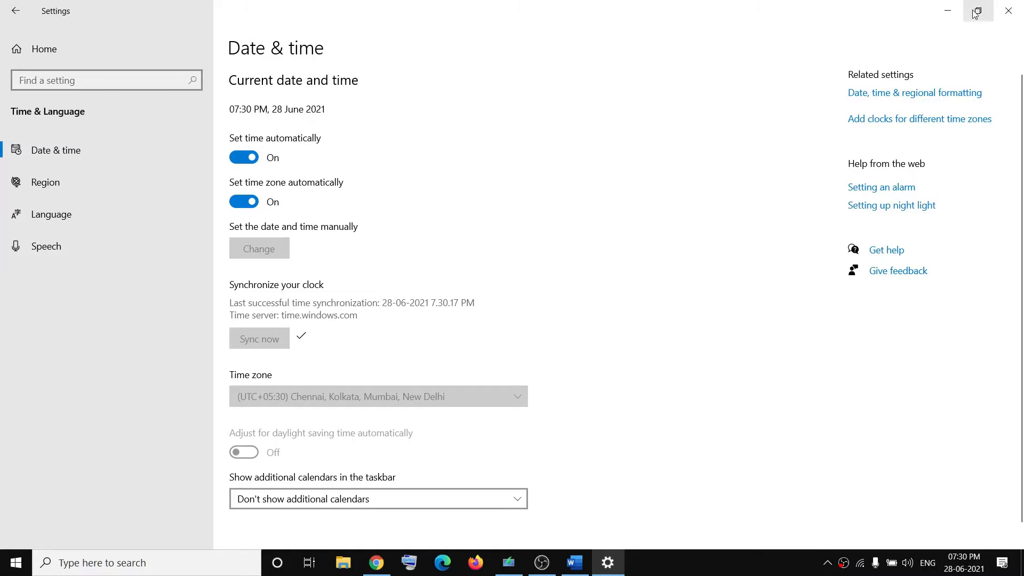
left_click(999, 13)
Bring up the sixth fix in the Word document, and open the Services app by searching Windows for "services"
scroll(300, 302, "down", 2)
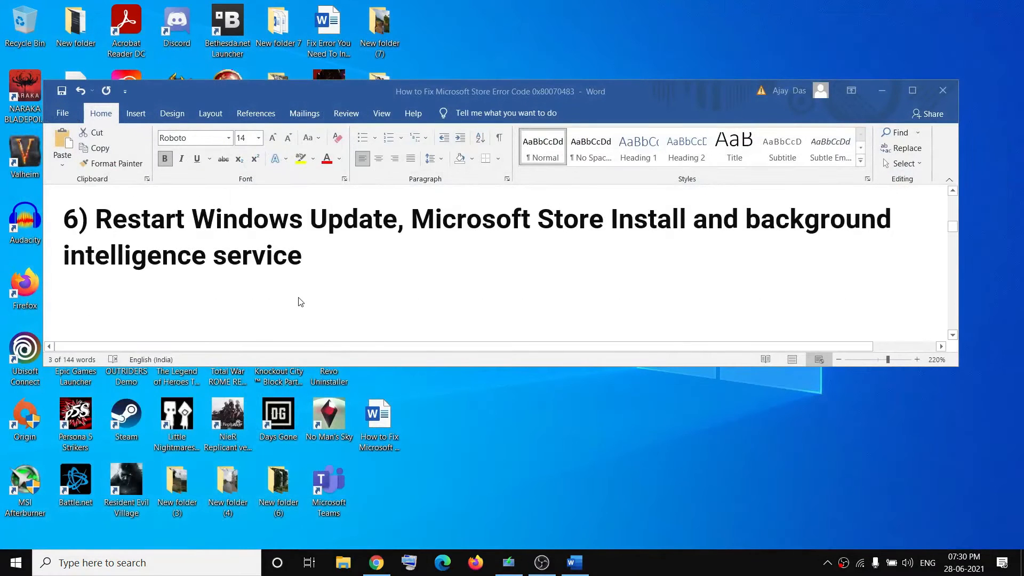
scroll(297, 297, "up", 1)
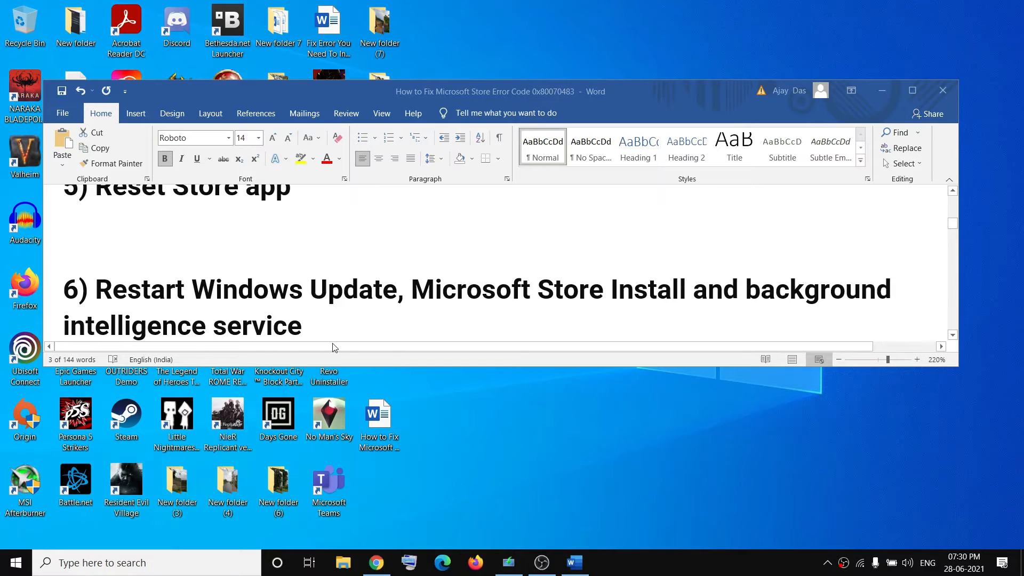
left_click(168, 568)
type("s")
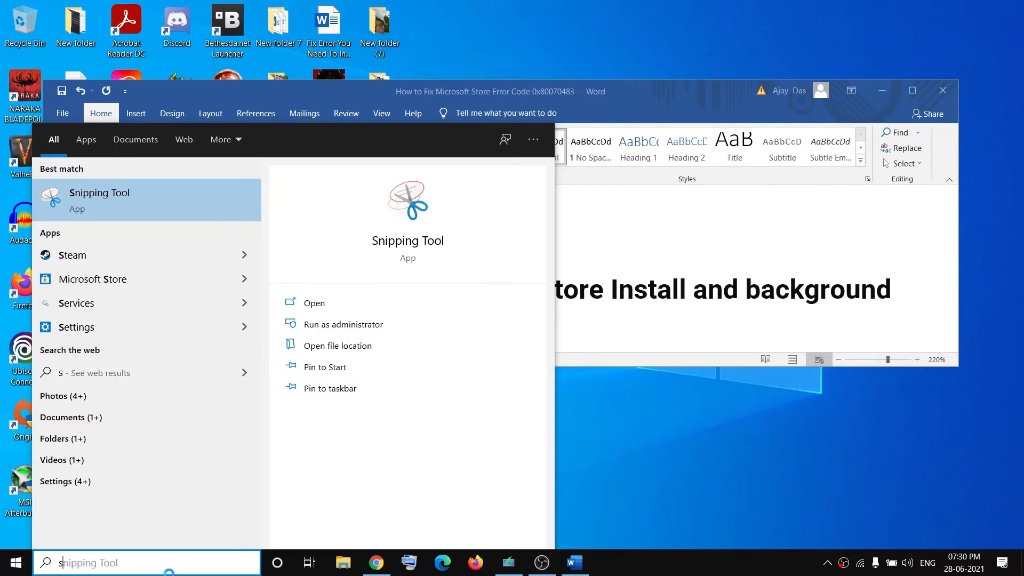
type("ervi")
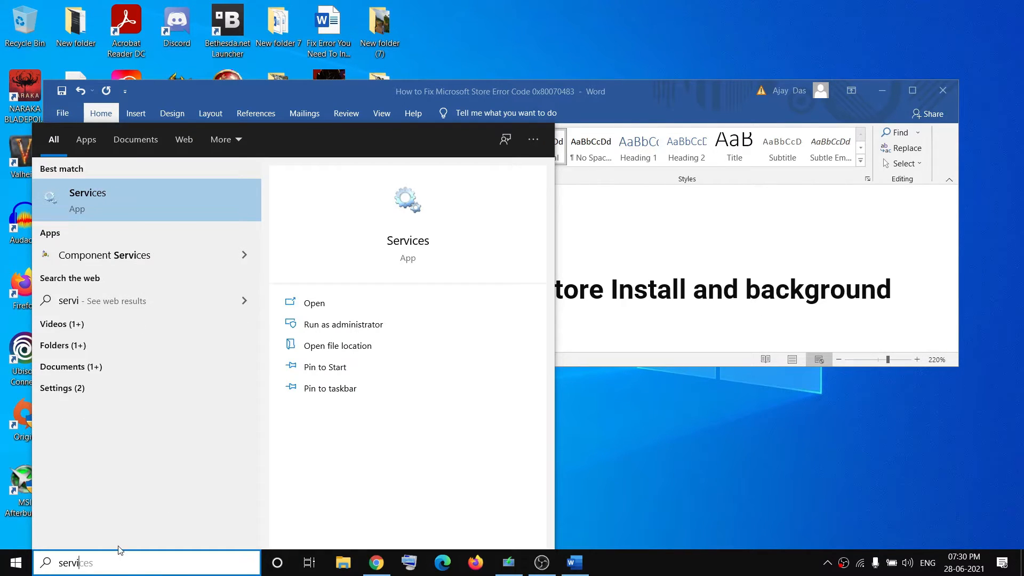
type("ces")
left_click(117, 197)
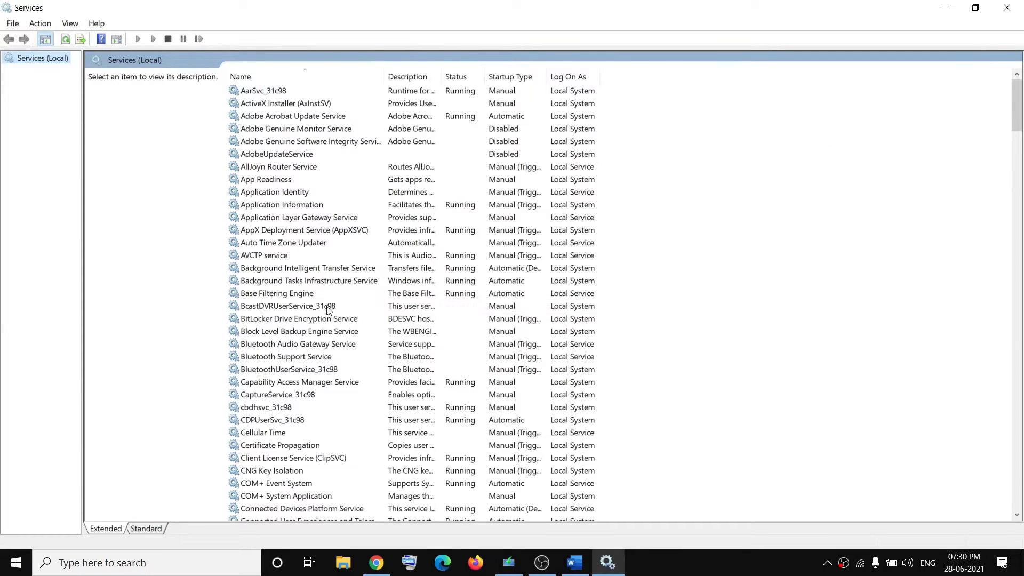
Set the startup type of the Windows Update service to Automatic and restart the service
left_click(328, 308)
key("w")
key("i")
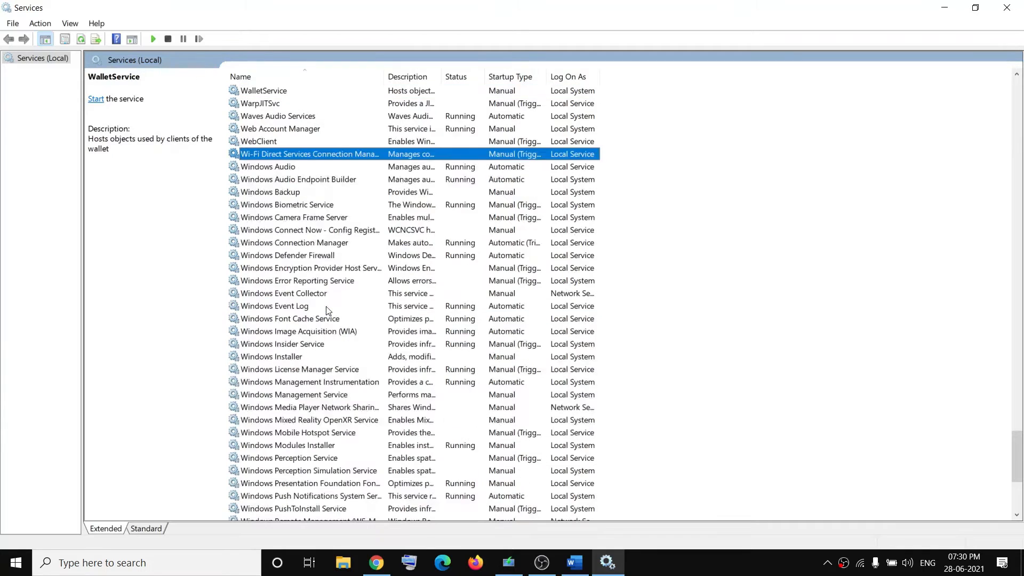
scroll(324, 393, "down", 5)
left_click(283, 348)
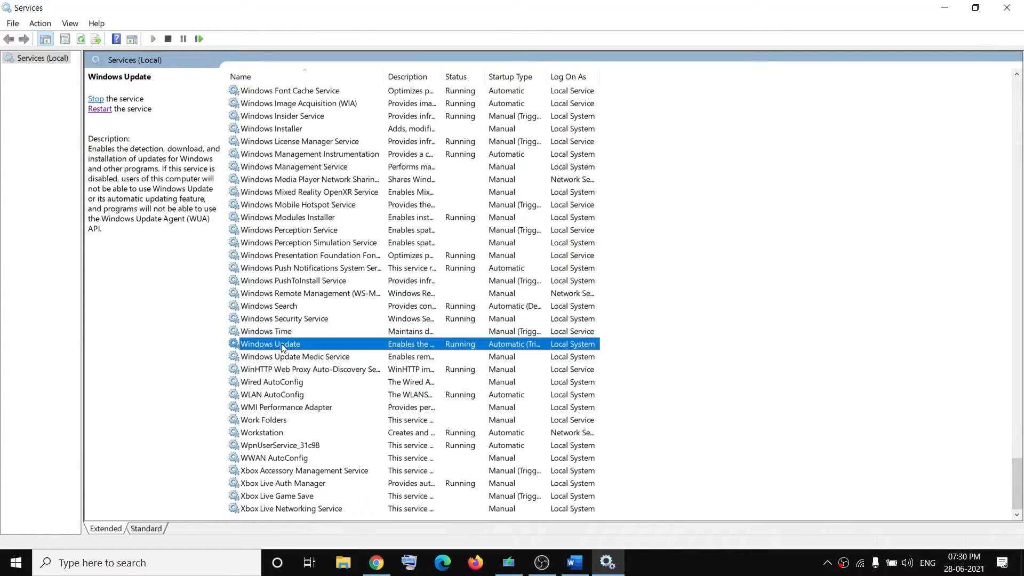
double_click(292, 345)
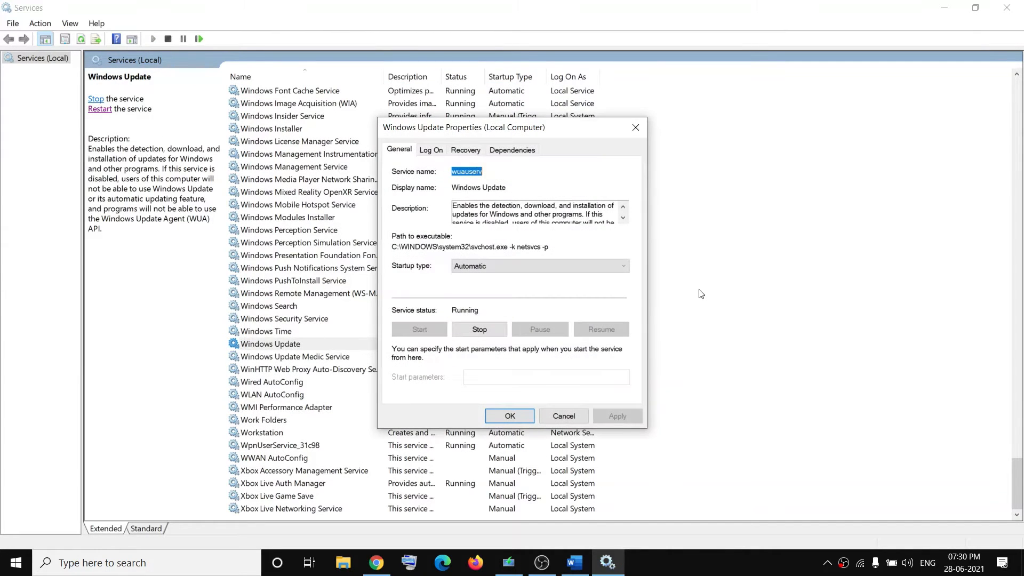
left_click(478, 266)
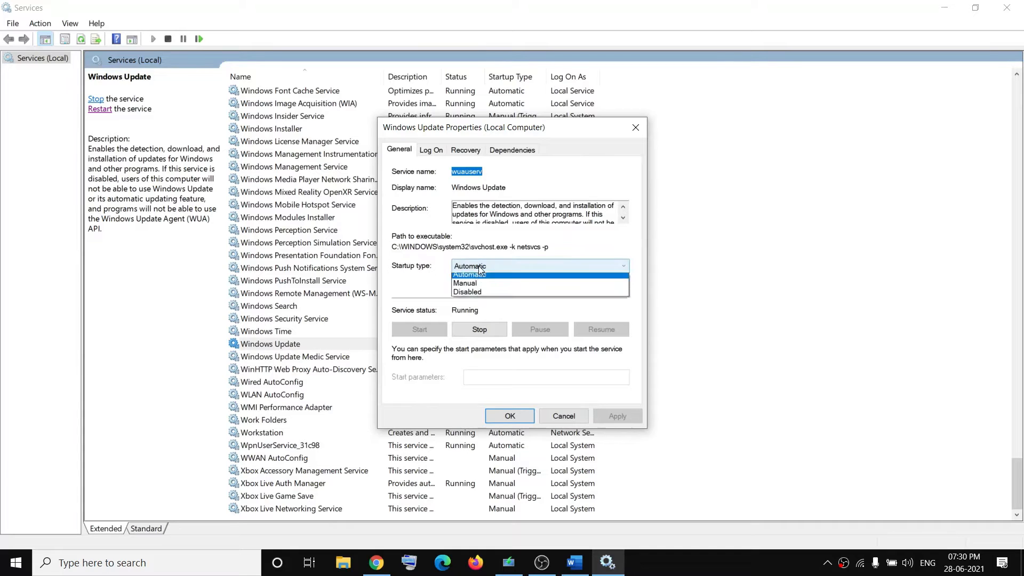
left_click(480, 273)
left_click(610, 416)
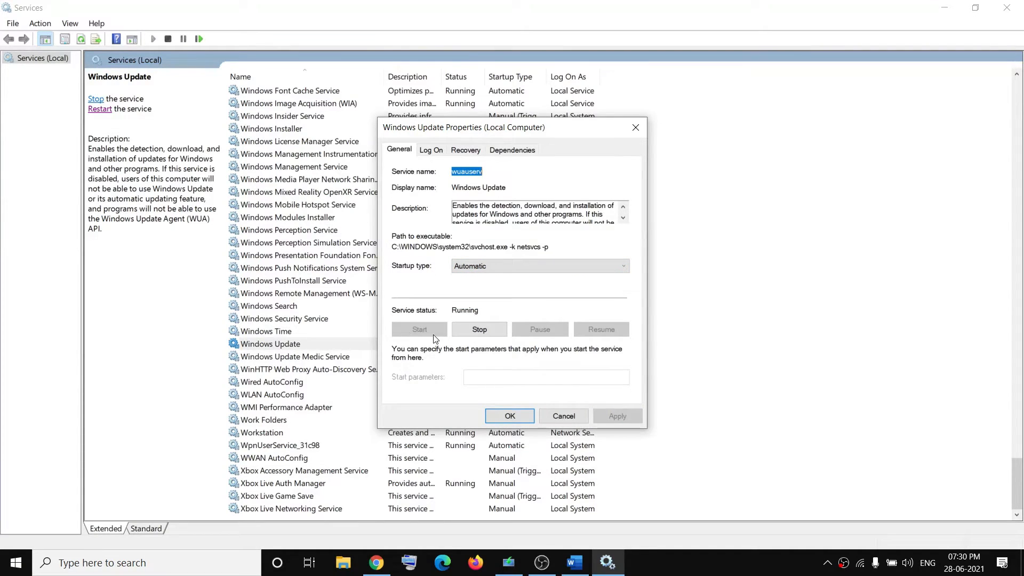
left_click(514, 423)
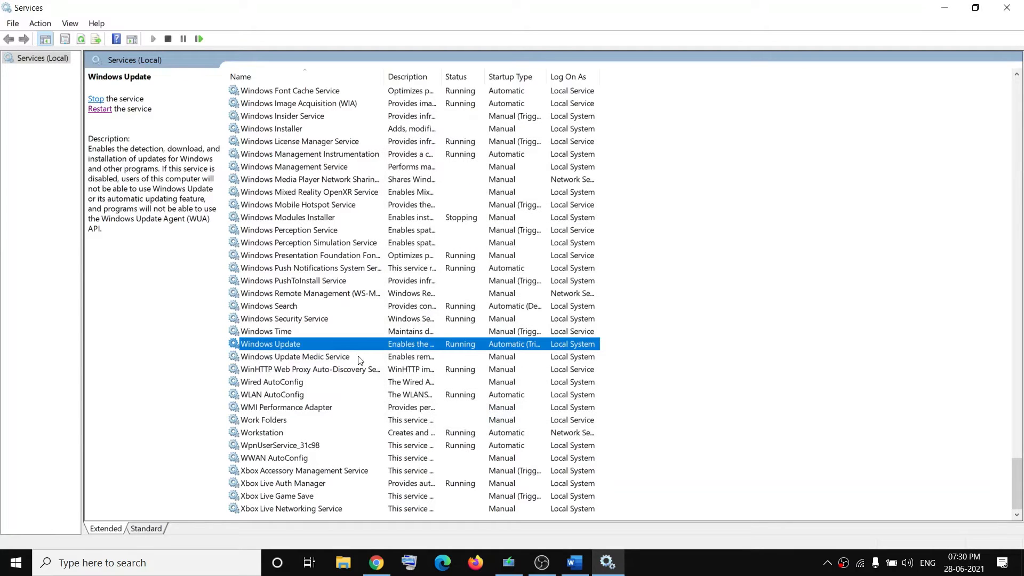
left_click(112, 114)
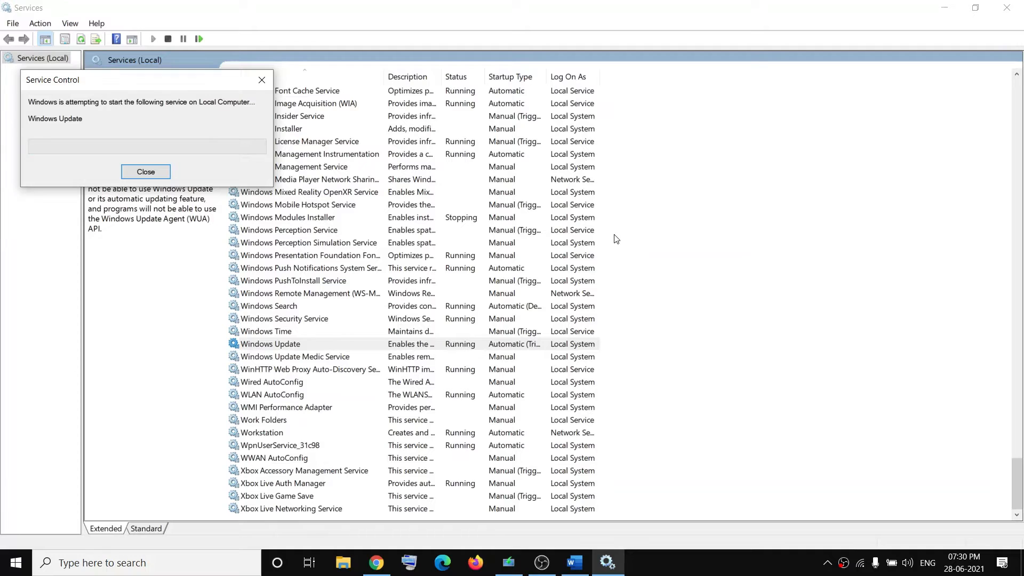
Set the startup type of the Microsoft Store Install Service to Automatic and restart that service
left_click(329, 267)
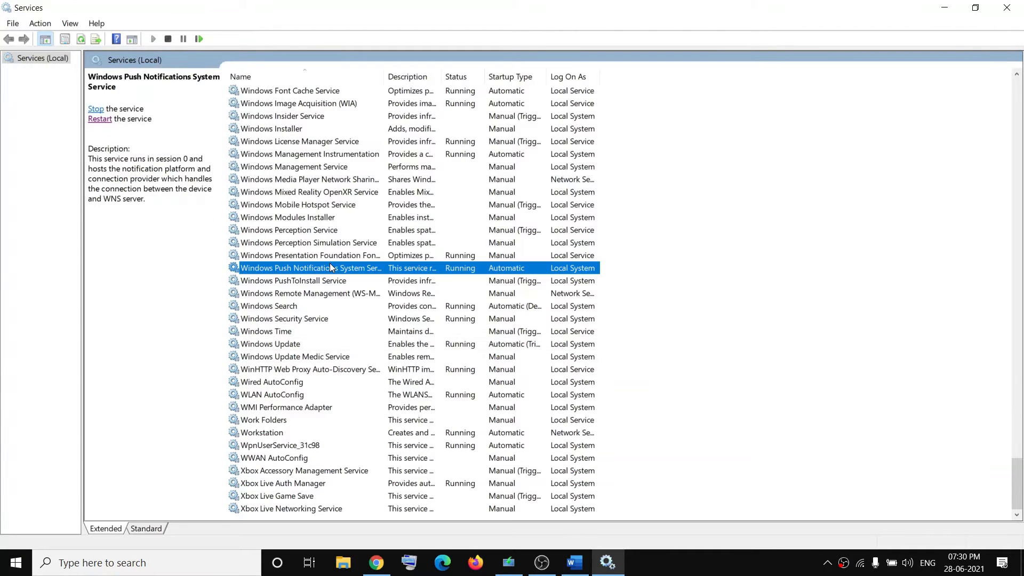
key("m")
left_click(306, 269)
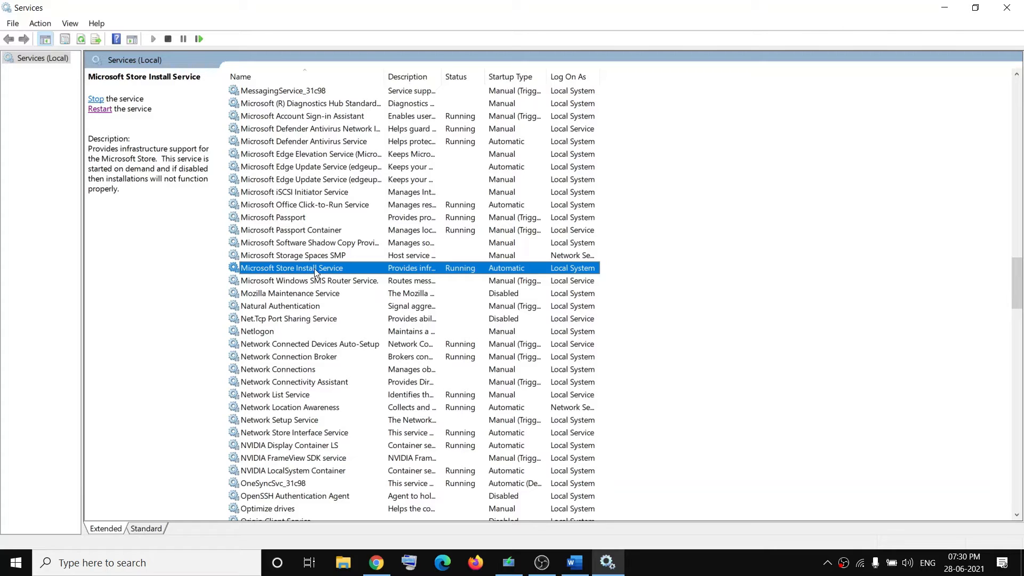
double_click(315, 269)
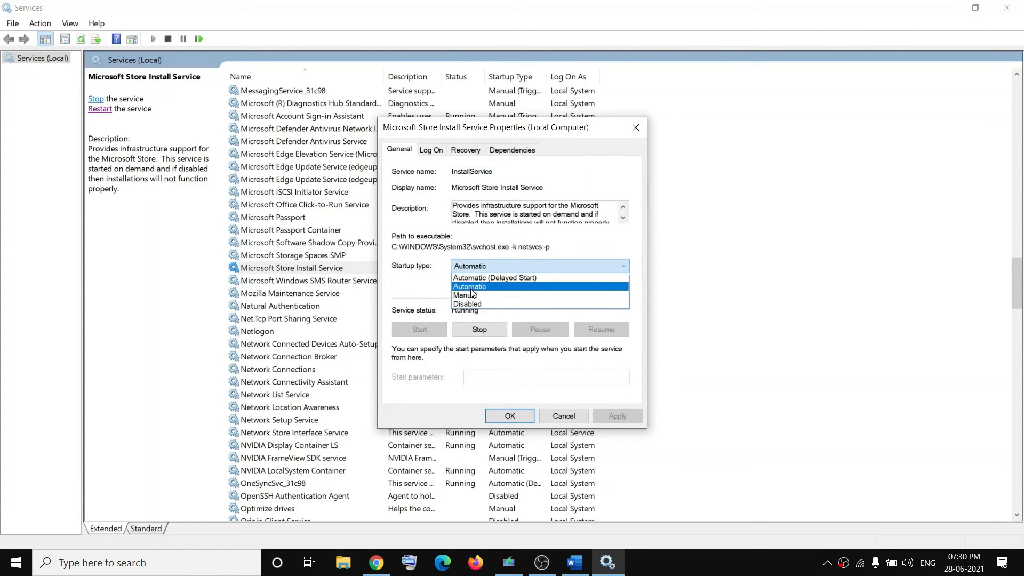
left_click(471, 288)
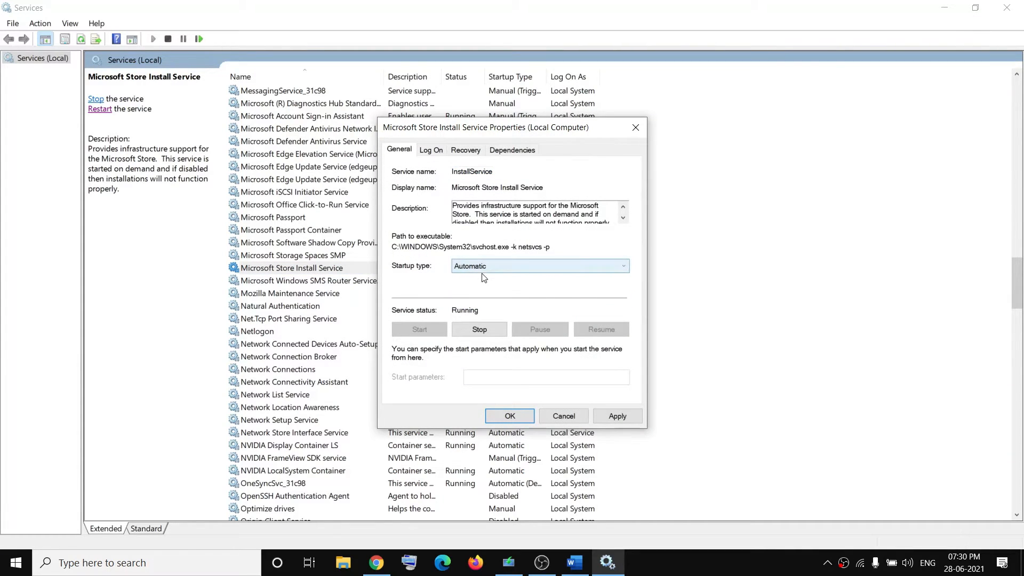
left_click(613, 415)
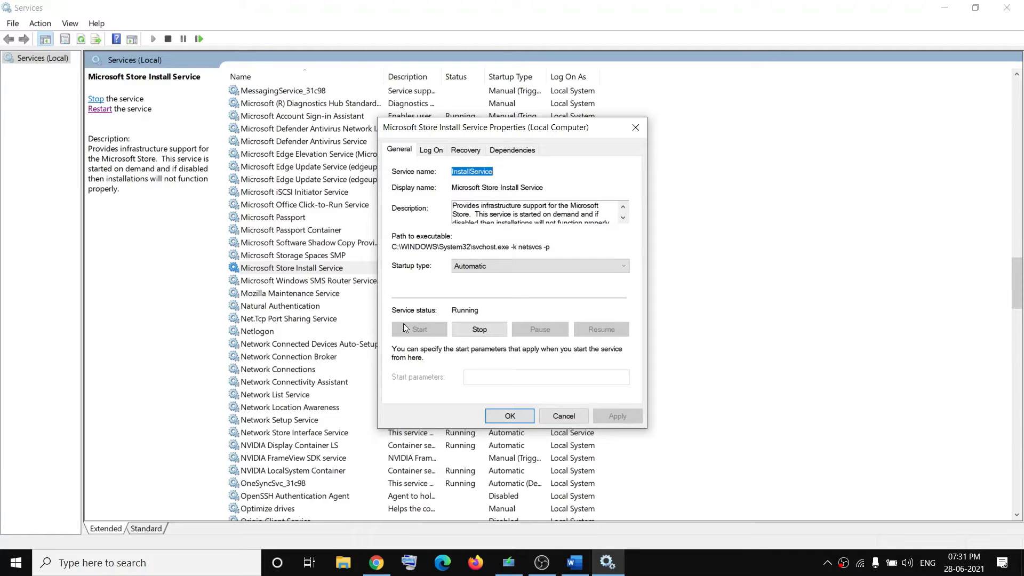
left_click(491, 416)
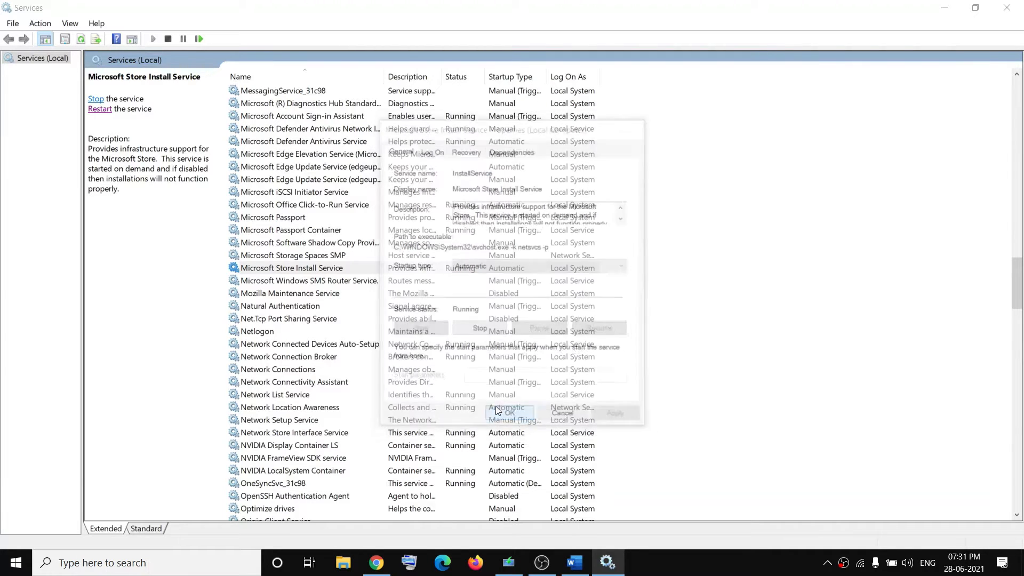
left_click(268, 271)
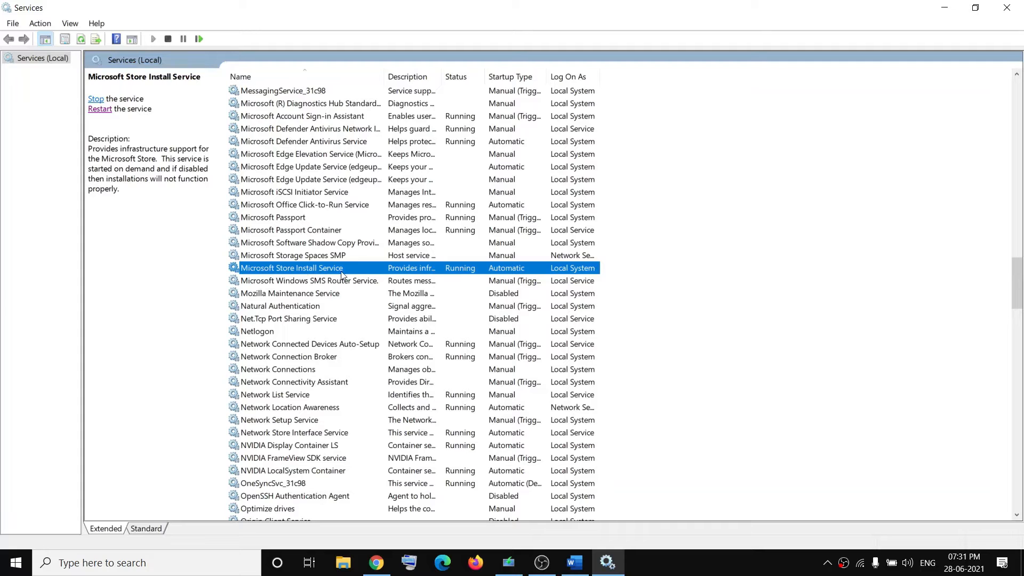
left_click(100, 110)
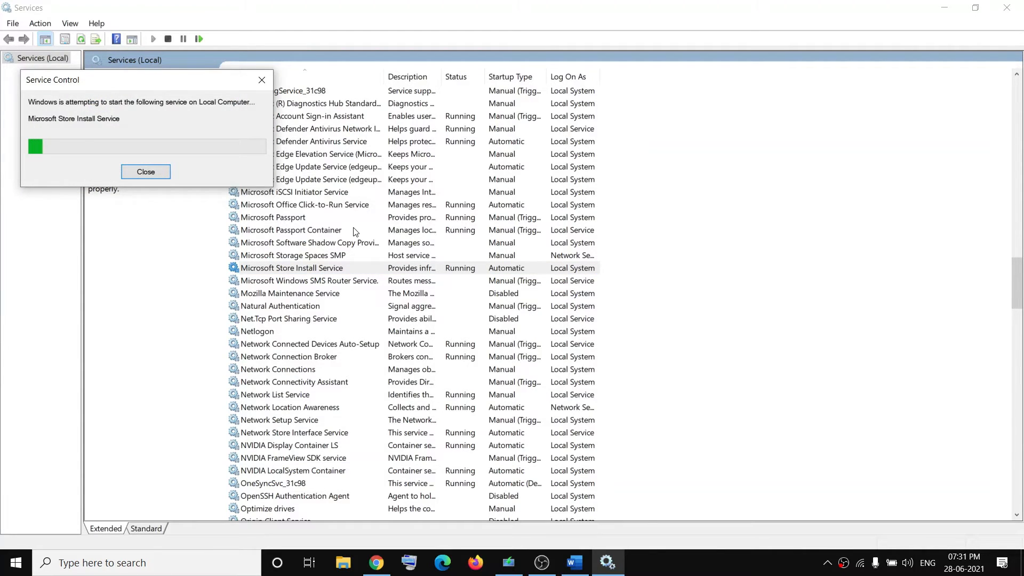
Set the startup type of the Background Intelligent Transfer Service to Automatic and apply it
left_click(331, 235)
key("b")
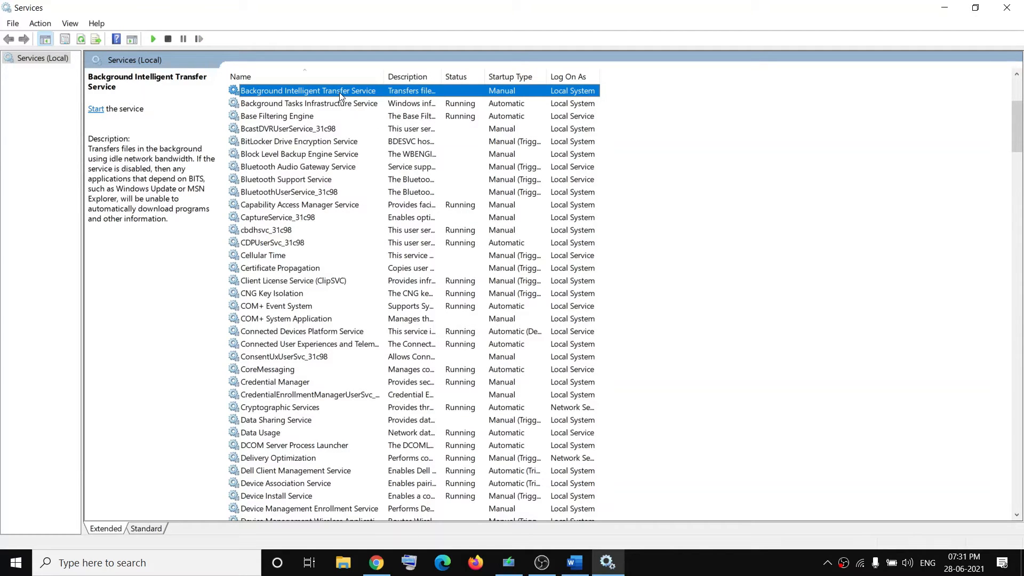
double_click(339, 92)
left_click(476, 267)
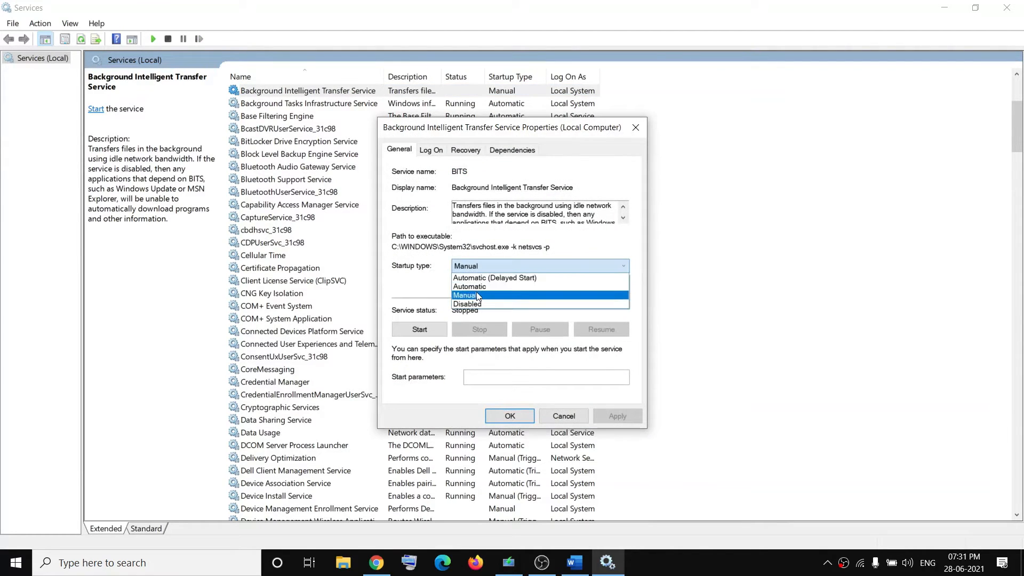
left_click(475, 287)
left_click(618, 414)
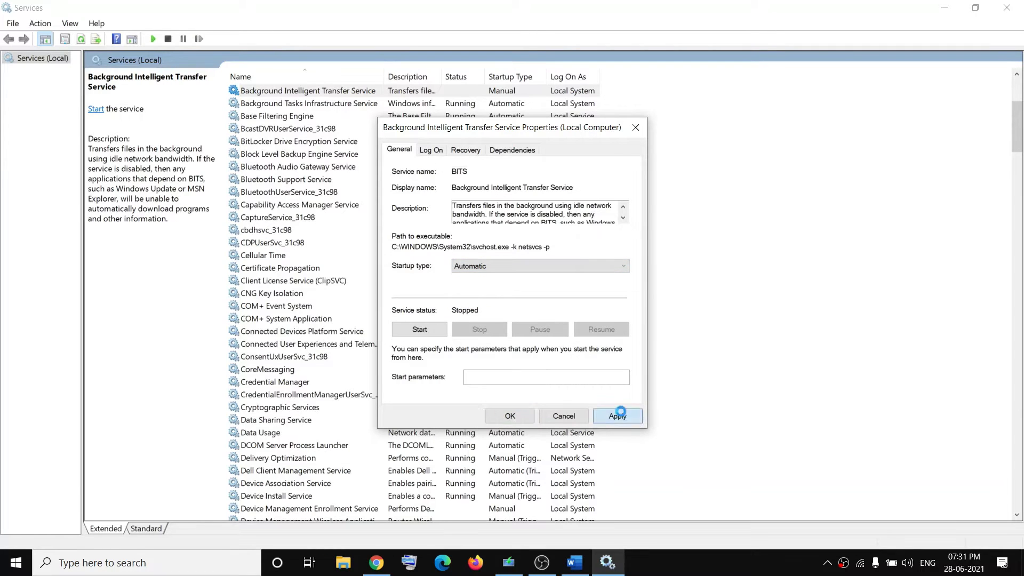
Start and restart the Background Intelligent Transfer Service, and close the Services window
left_click(419, 330)
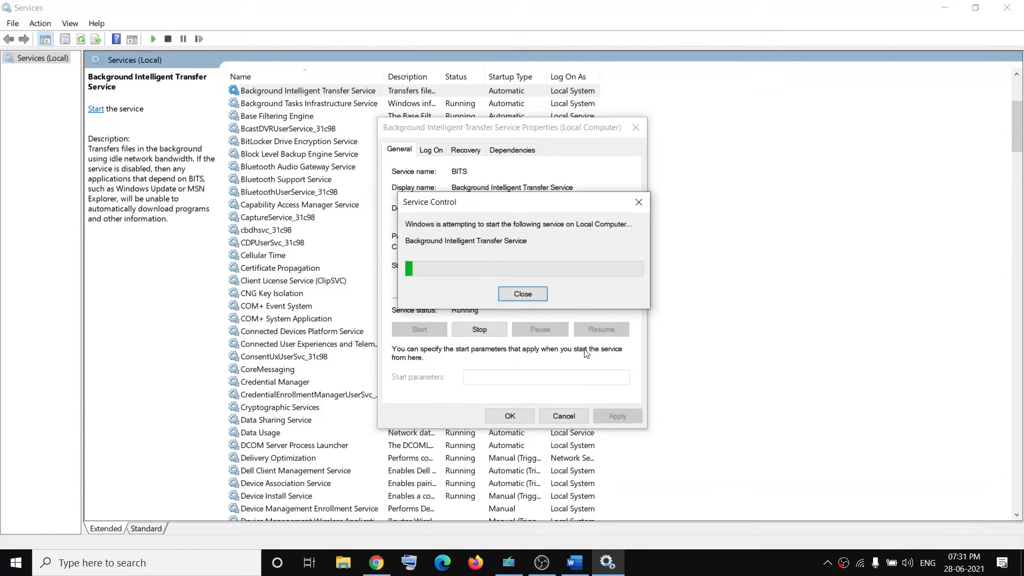
left_click(510, 416)
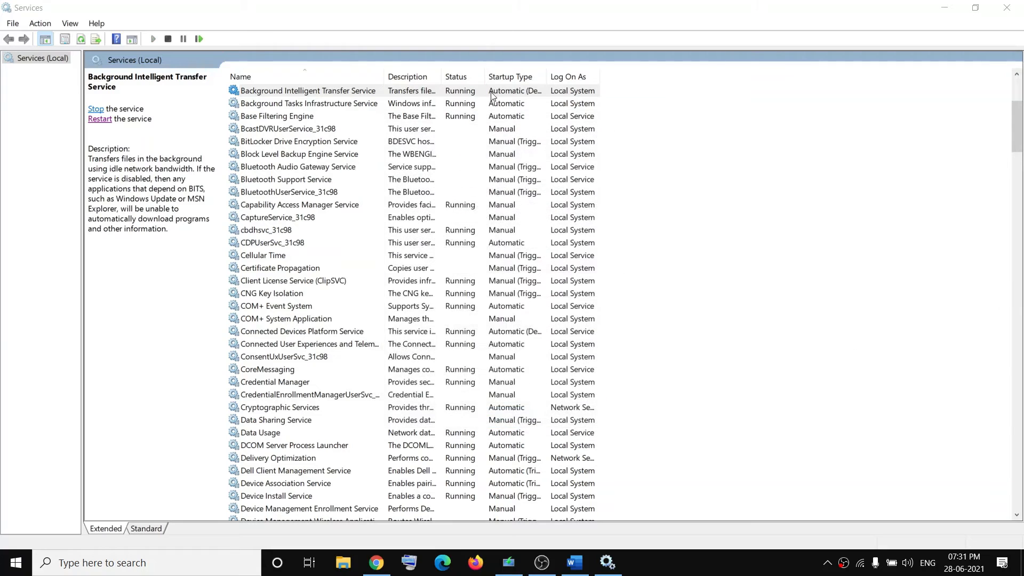
left_click(98, 120)
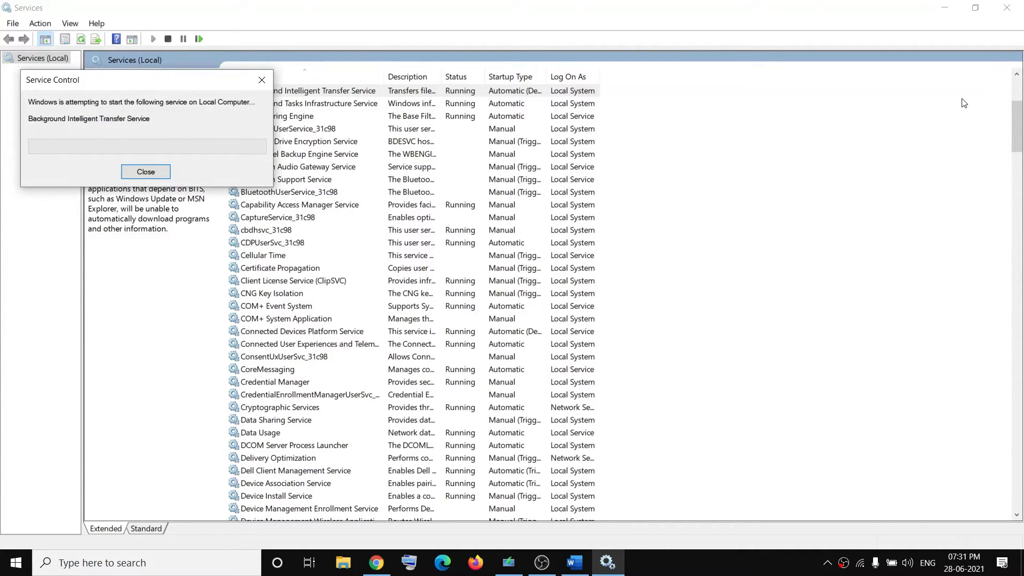
left_click(1006, 8)
Copy the first Get-AppXPackage *WindowsStore* re-register command under the seventh fix in the Word document
scroll(369, 282, "down", 4)
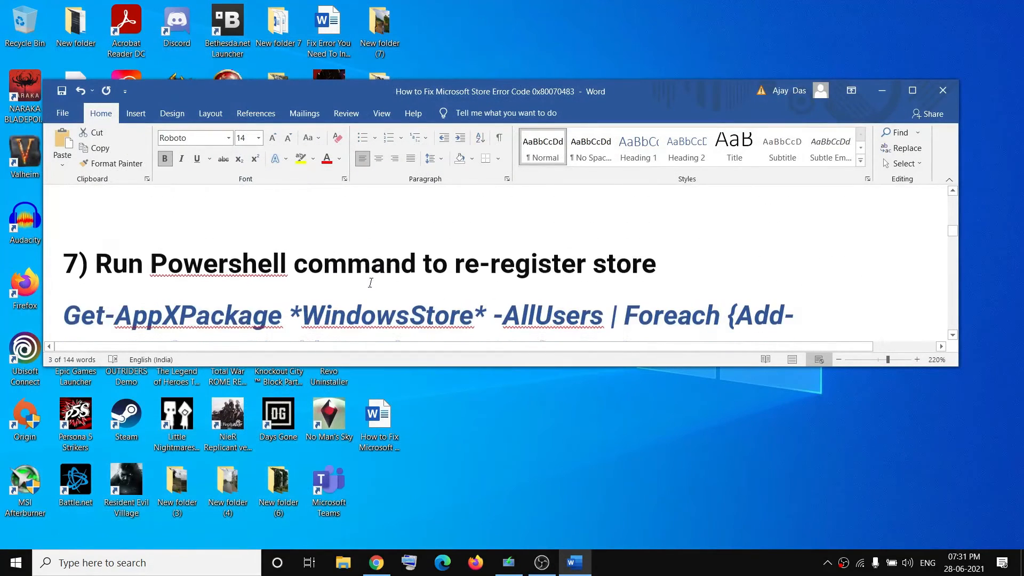
left_click_drag(456, 216, 645, 214)
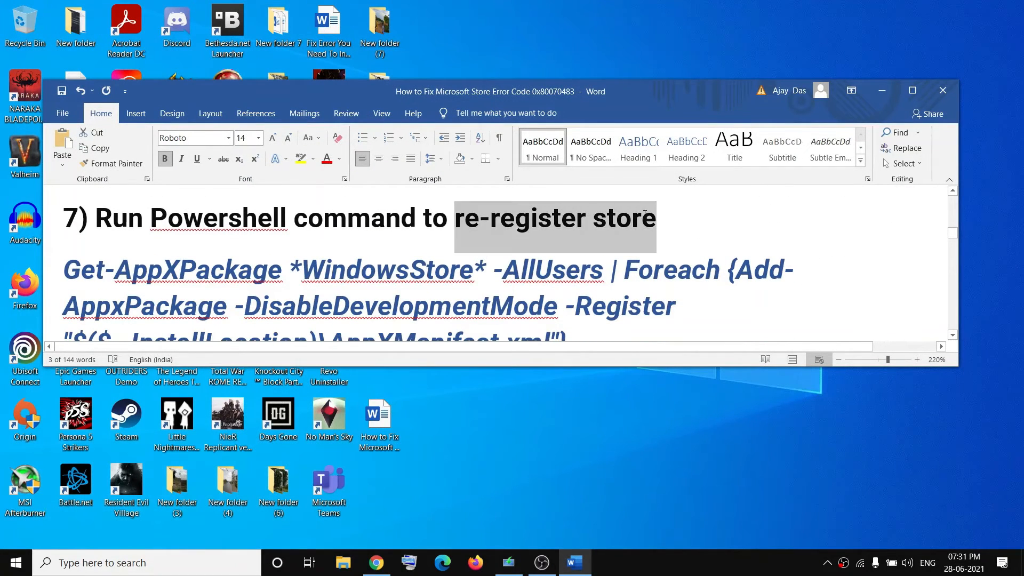
scroll(562, 288, "down", 2)
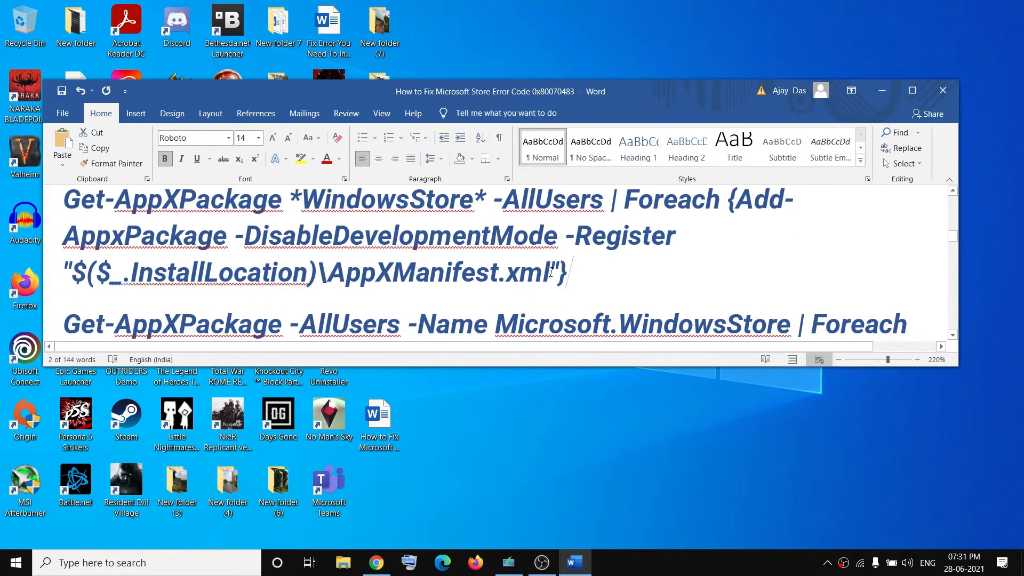
left_click_drag(551, 272, 65, 199)
right_click(161, 229)
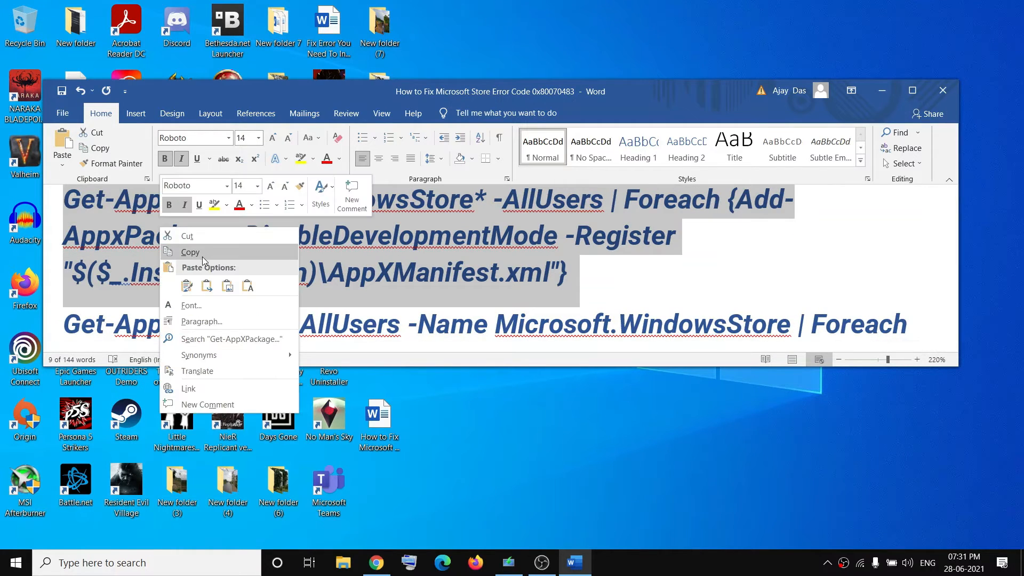
left_click(202, 255)
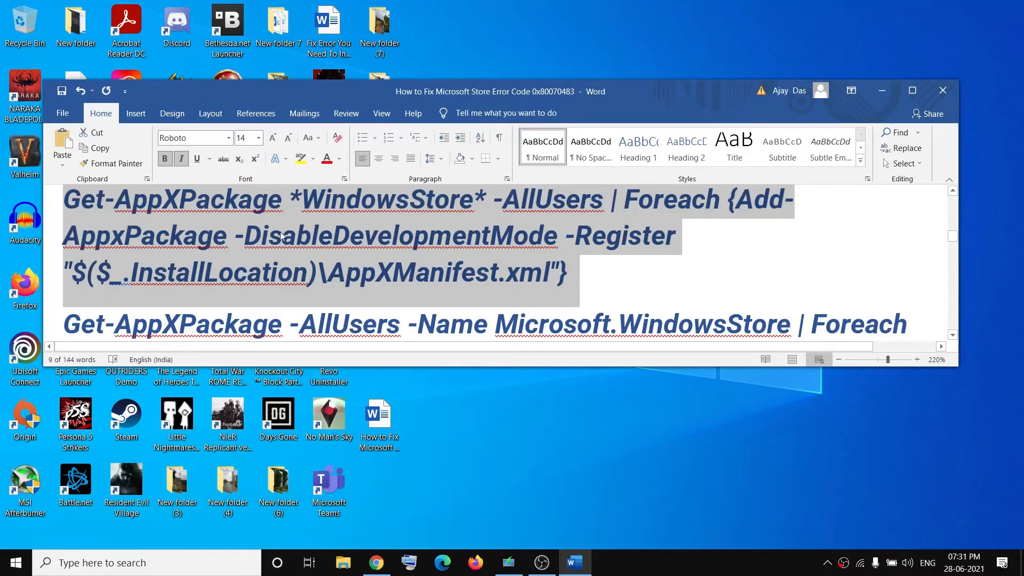
Open Windows PowerShell as administrator and run the copied Store re-register command
right_click(12, 572)
right_click(13, 572)
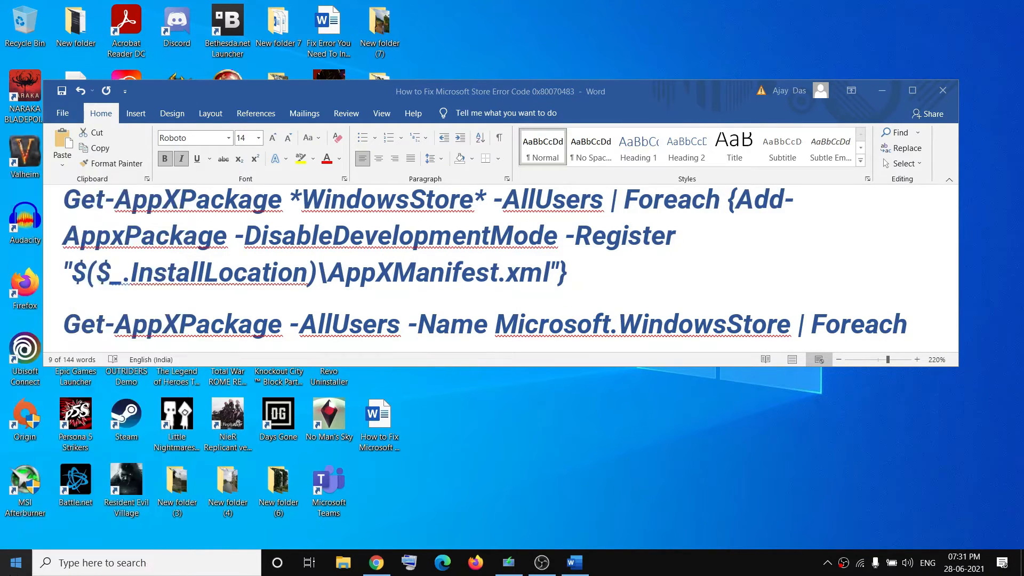
right_click(14, 572)
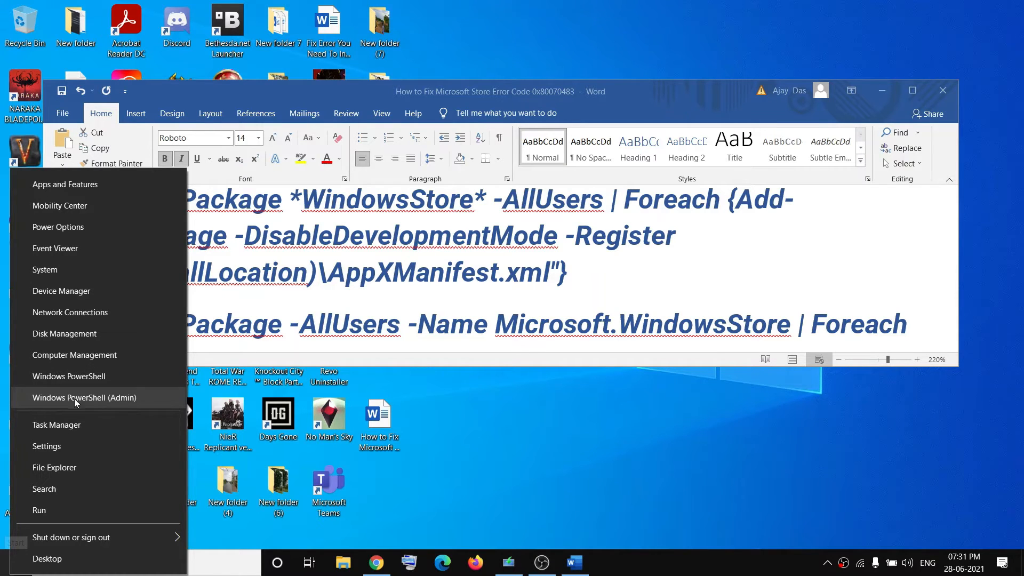
left_click(102, 402)
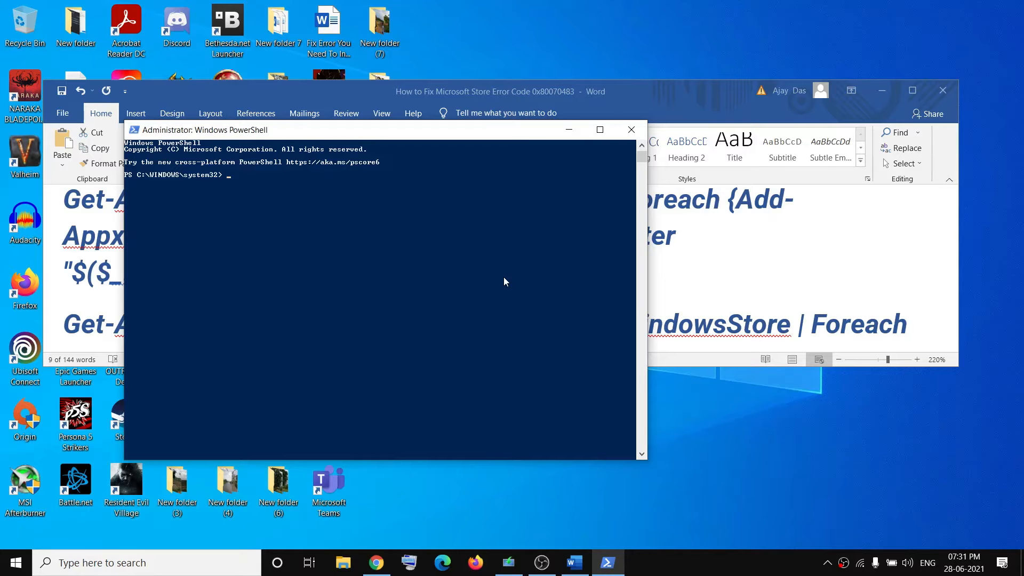
right_click(503, 277)
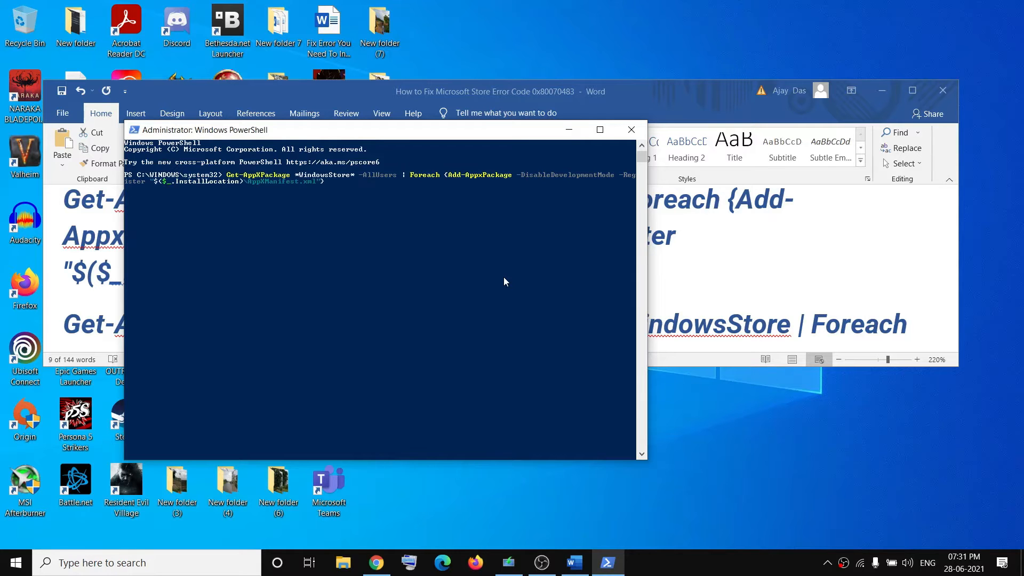
key("Return")
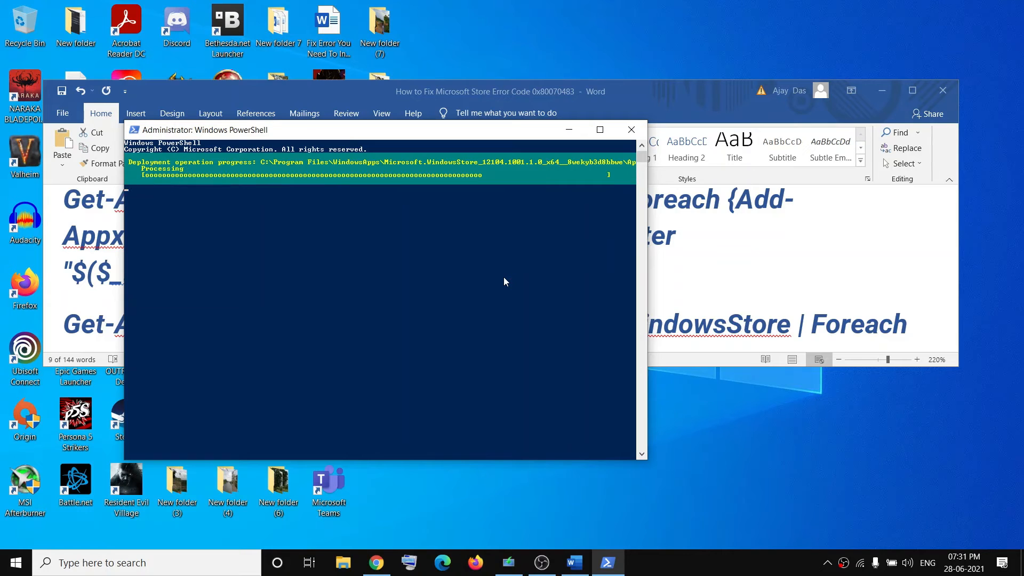
Copy the second re-register command, ending in -Verbose, from the Word document, run it in PowerShell and close PowerShell
left_click(855, 276)
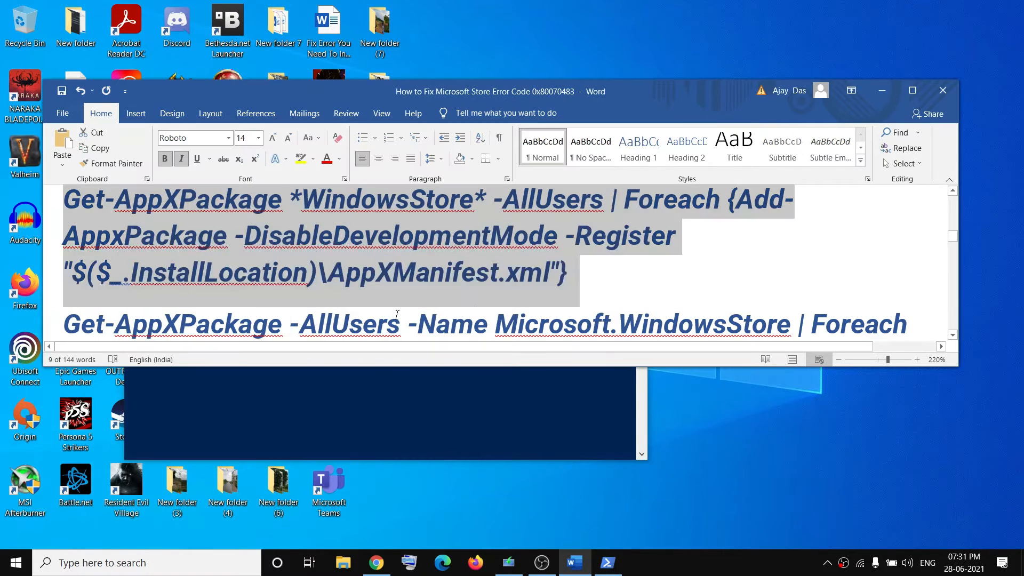
scroll(120, 271, "down", 2)
left_click_drag(63, 249, 683, 265)
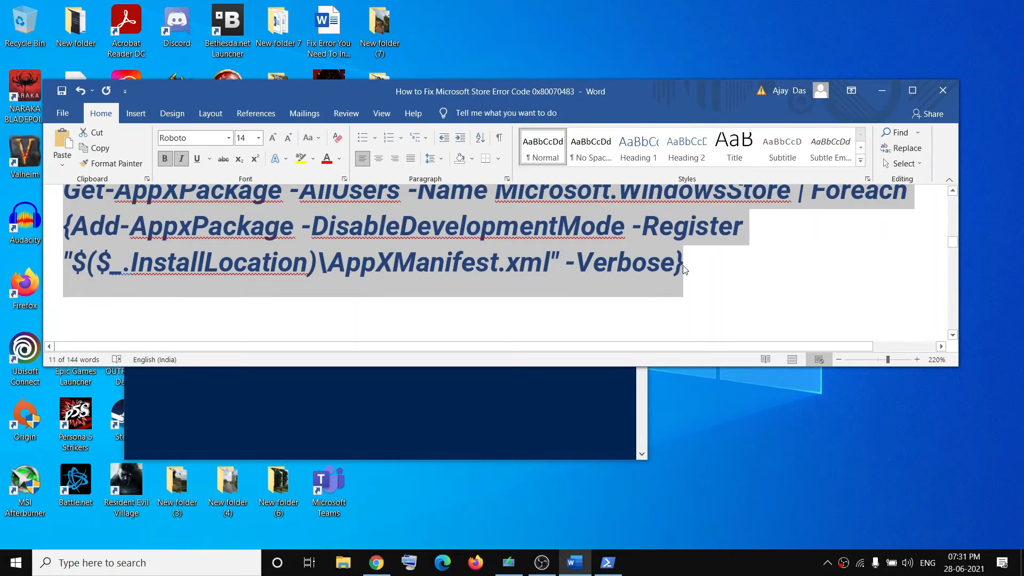
key("alt+Tab")
right_click(301, 195)
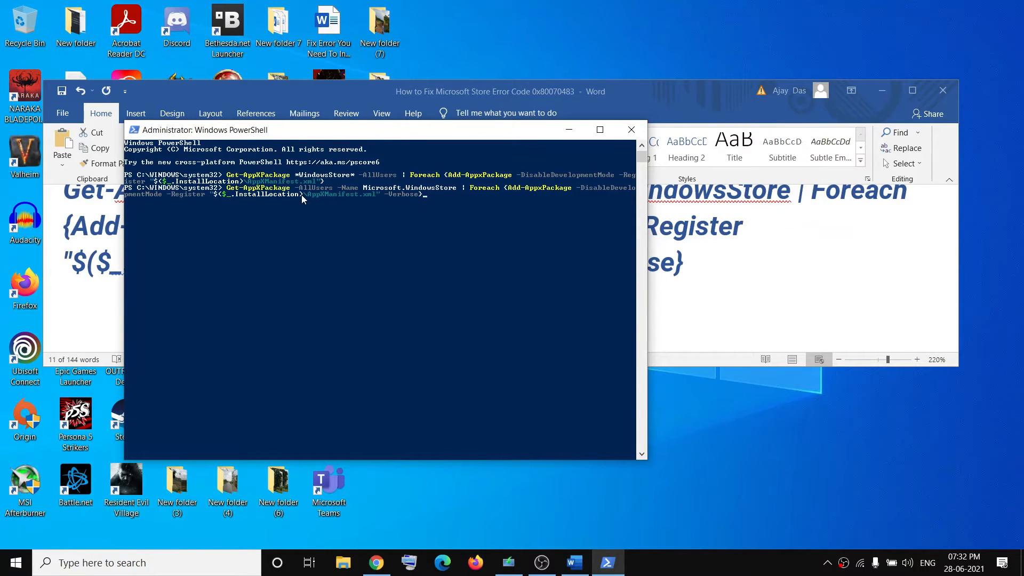
key("Return")
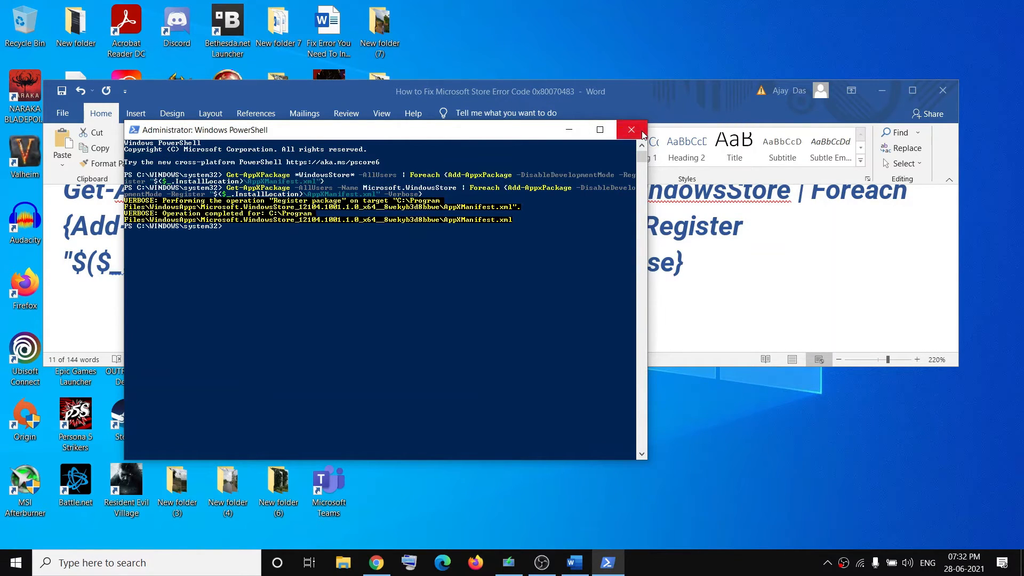
left_click(642, 134)
Copy the command "Get-AppxPackage -allusers *WindowsStore* | Remove-AppxPackage" from the eighth fix and run it in PowerShell as administrator
left_click(392, 273)
scroll(391, 273, "down", 5)
scroll(391, 273, "down", 2)
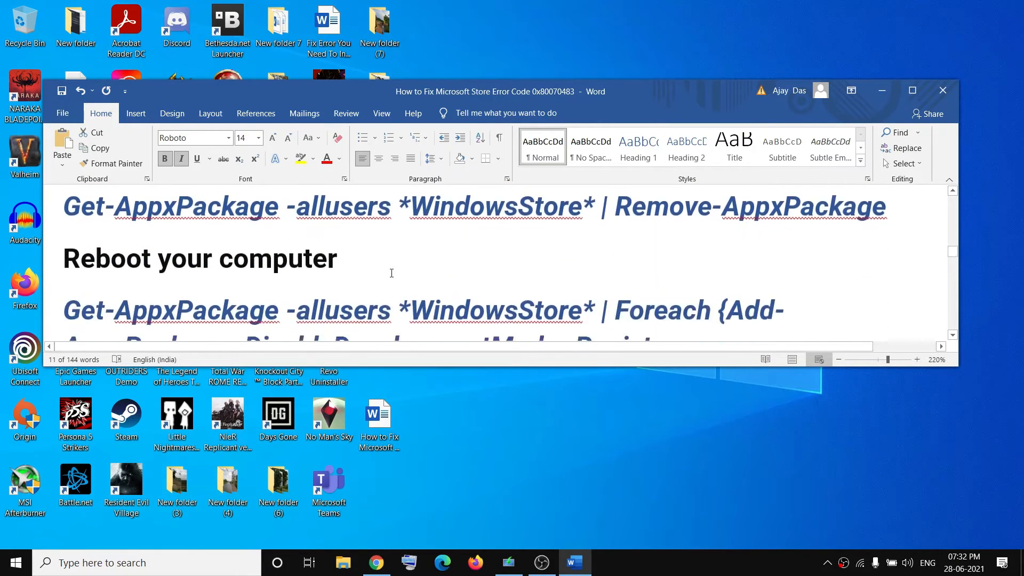
scroll(139, 244, "up", 2)
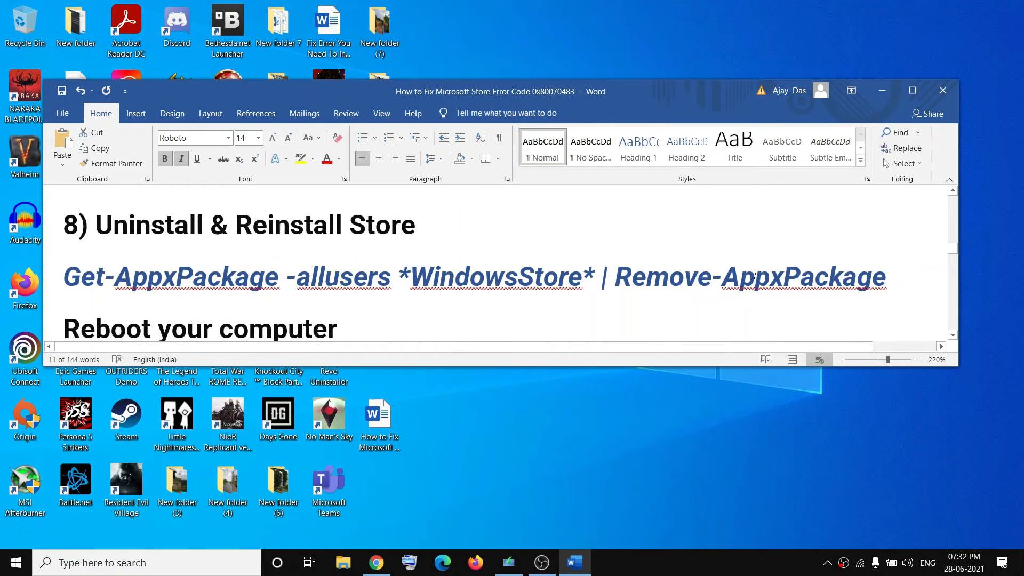
left_click_drag(905, 288, 100, 274)
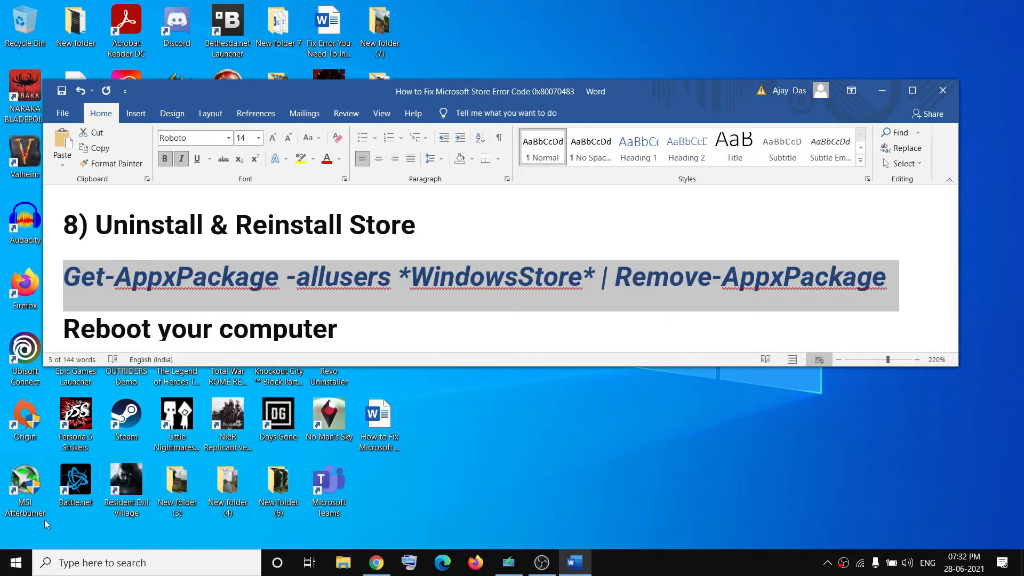
right_click(23, 552)
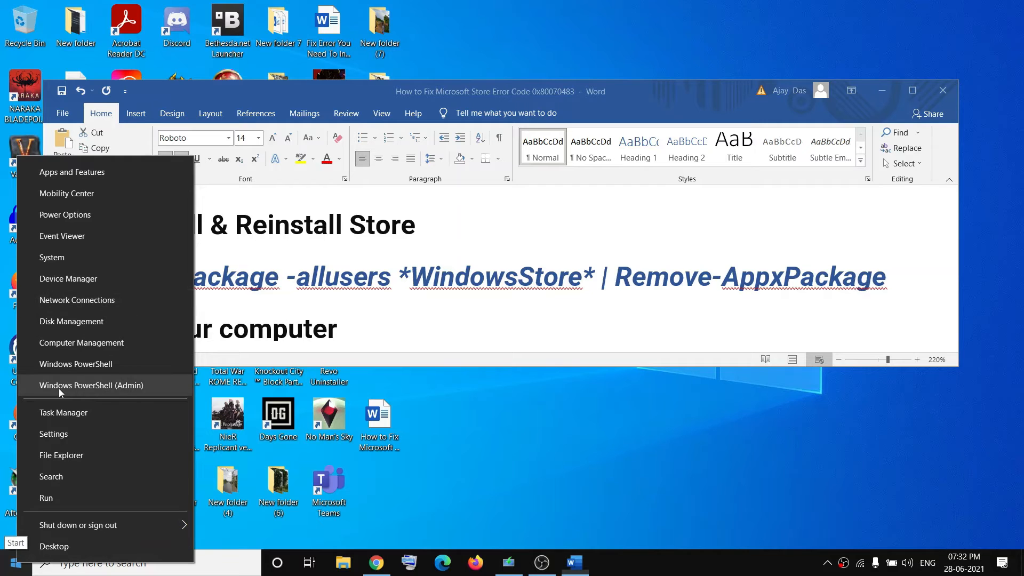
left_click(102, 386)
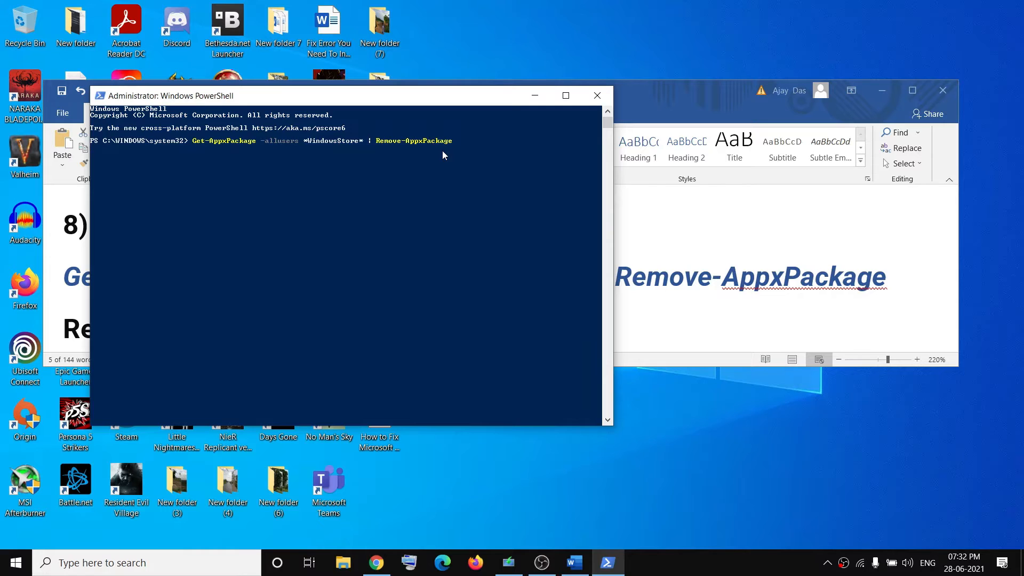
key("Return")
Search Windows for "store", try to open Microsoft Store to check its removal, and dismiss the search
left_click(103, 568)
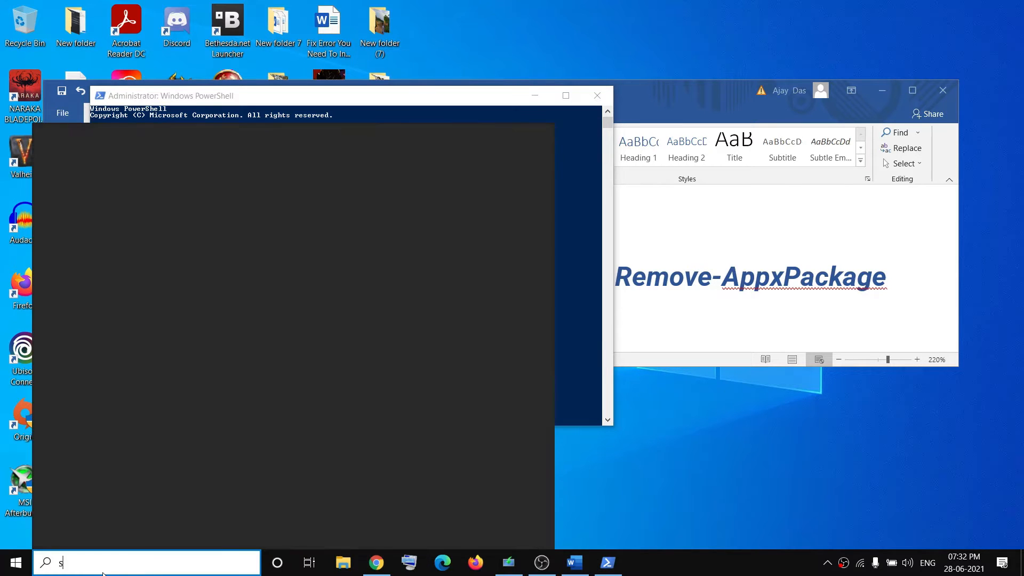
type("store")
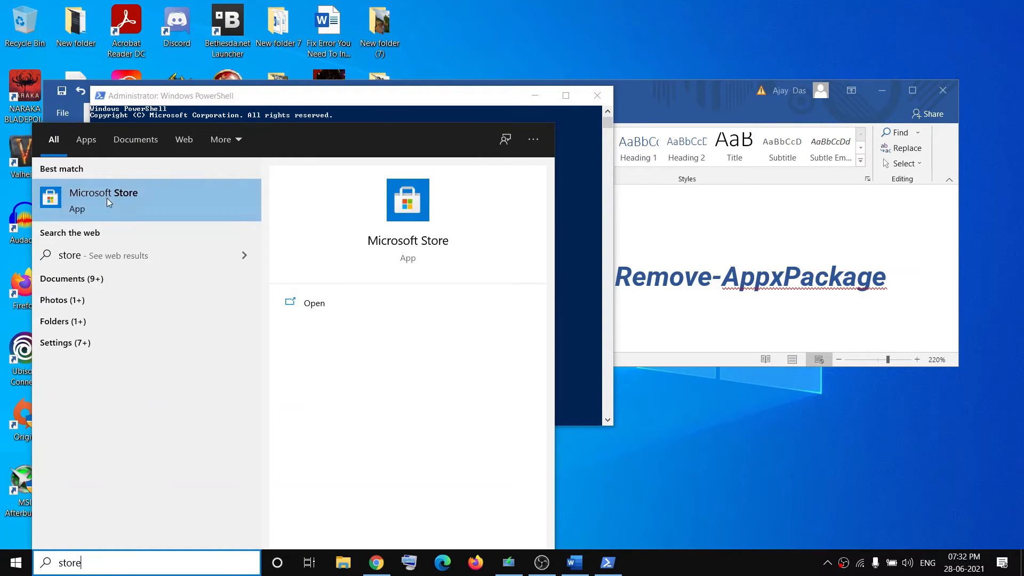
left_click(109, 201)
left_click(103, 206)
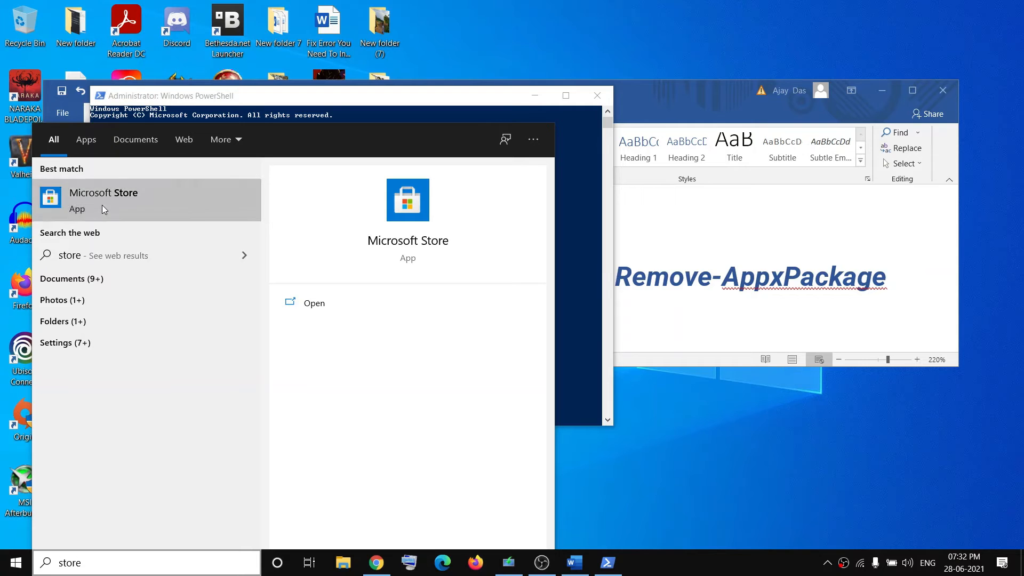
left_click(575, 211)
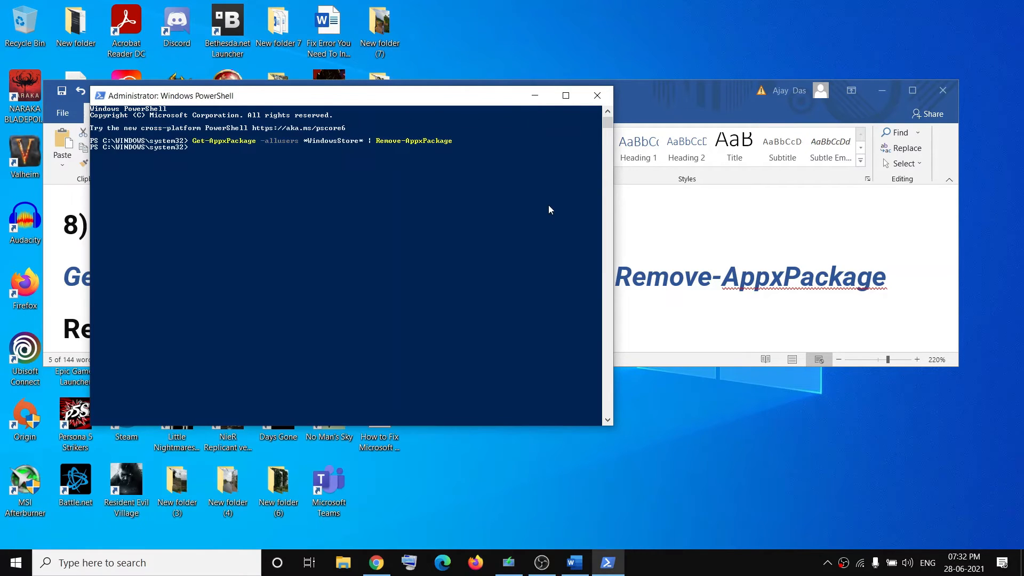
Highlight "Reboot your computer" in the Word document, view the Windows power options and return to the document
left_click(768, 304)
scroll(245, 277, "down", 1)
triple_click(79, 256)
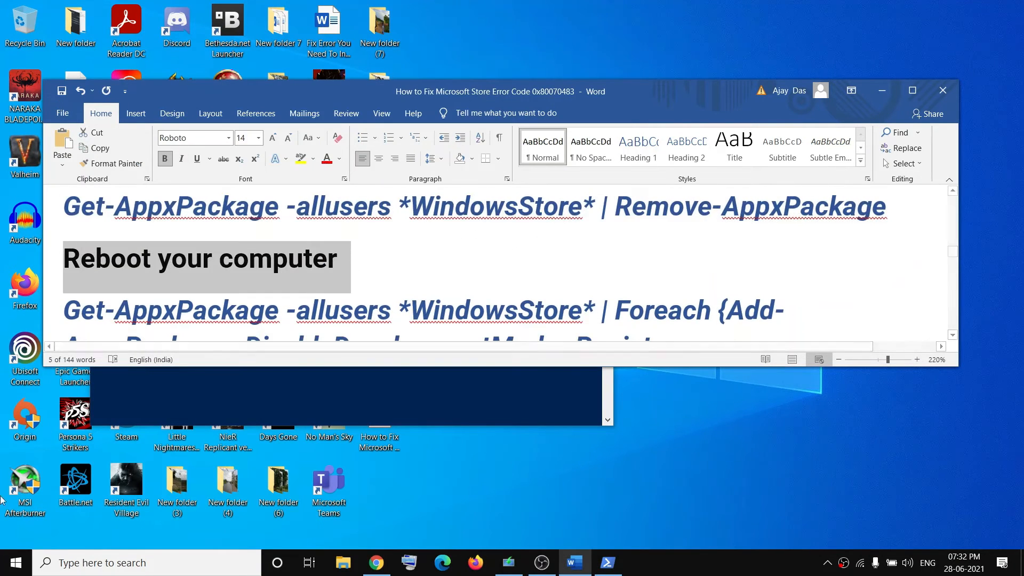
left_click(11, 564)
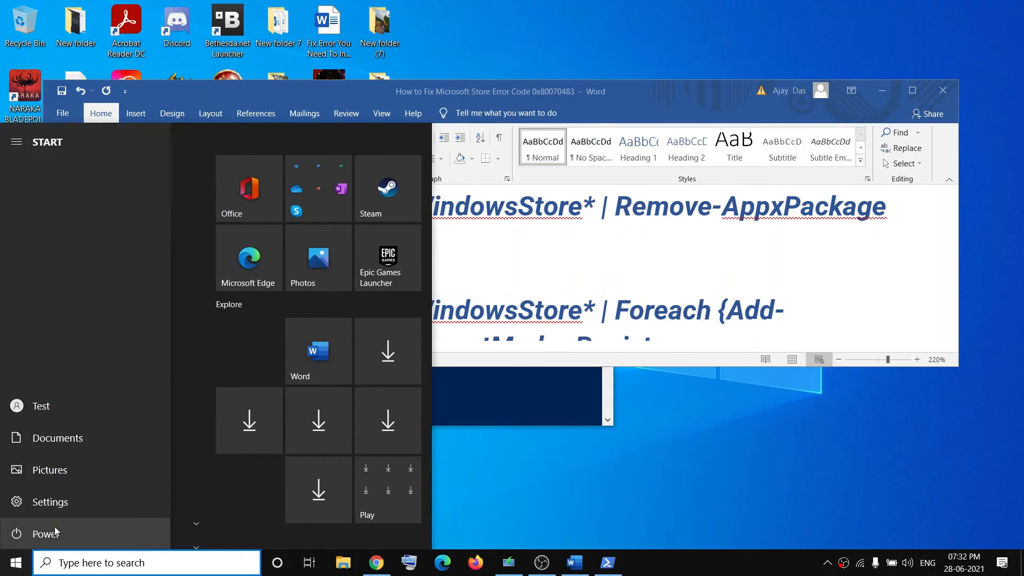
left_click(22, 534)
key("Escape")
left_click(570, 261)
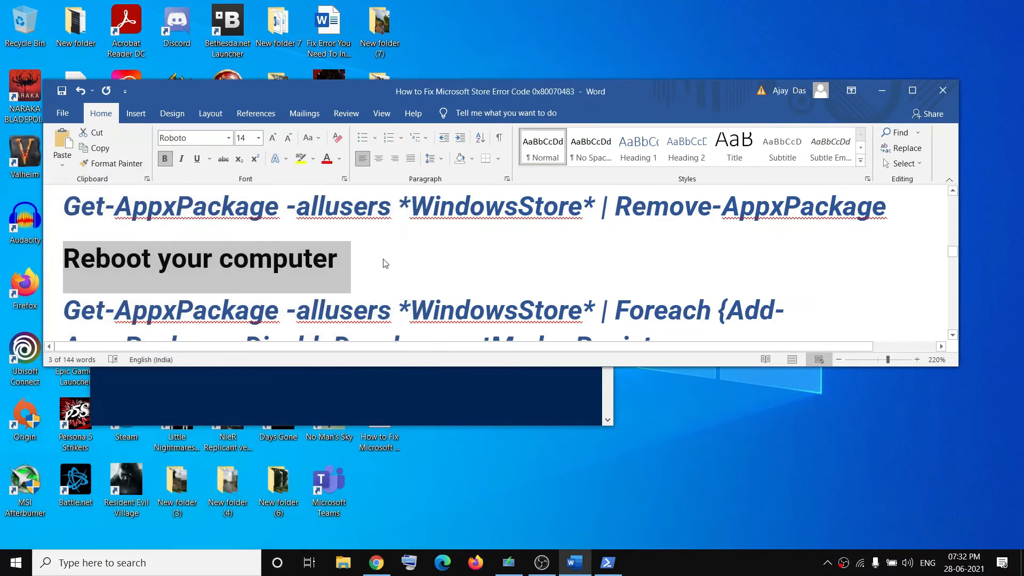
Copy the "Get-AppxPackage -allusers *WindowsStore* | Foreach {Add-AppxPackage -DisableDevelopmentMode -Register" command in full from the Word document, run it in PowerShell as administrator and close PowerShell
scroll(382, 263, "down", 4)
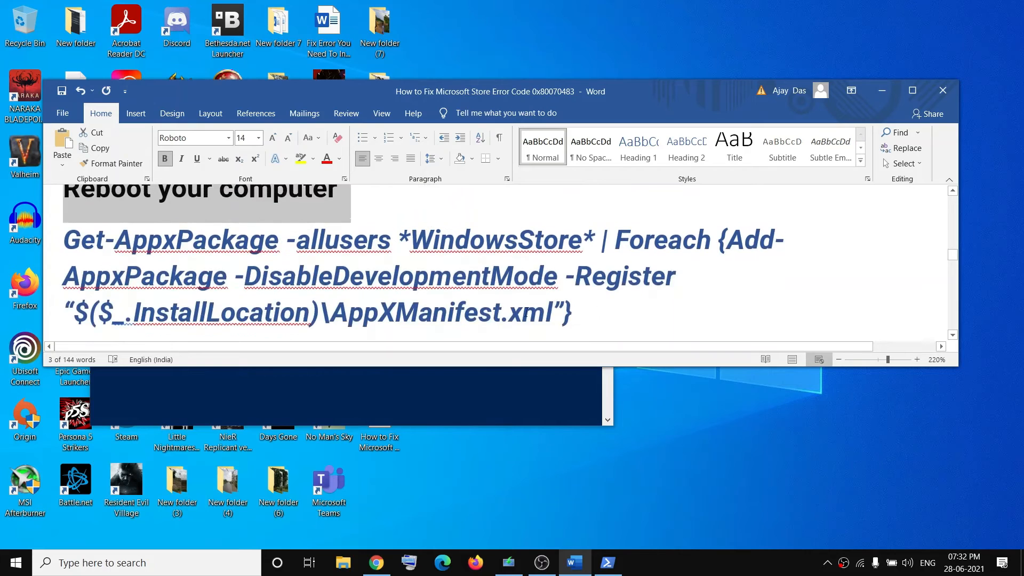
left_click_drag(602, 302, 63, 240)
key("ctrl+c")
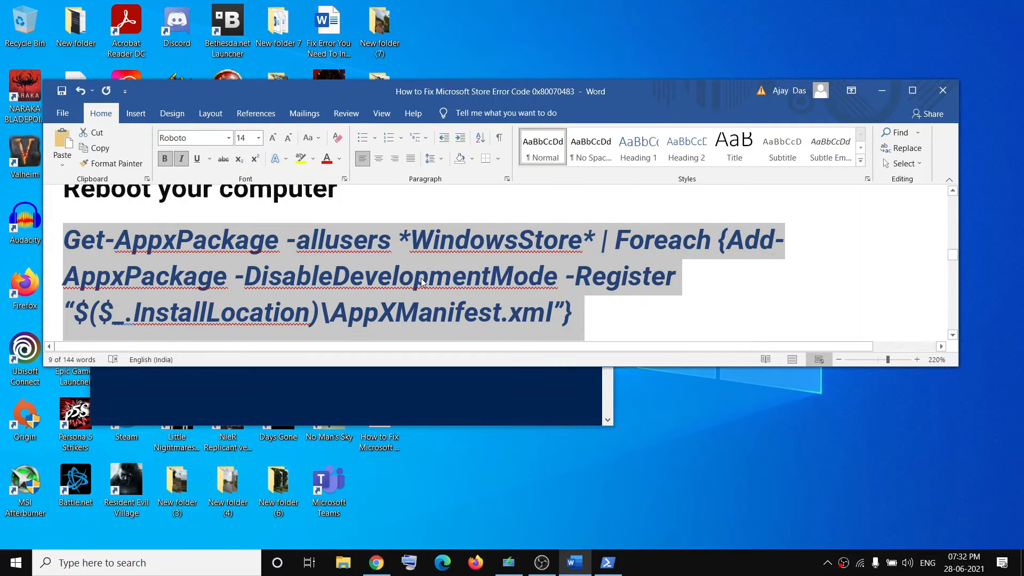
right_click(3, 569)
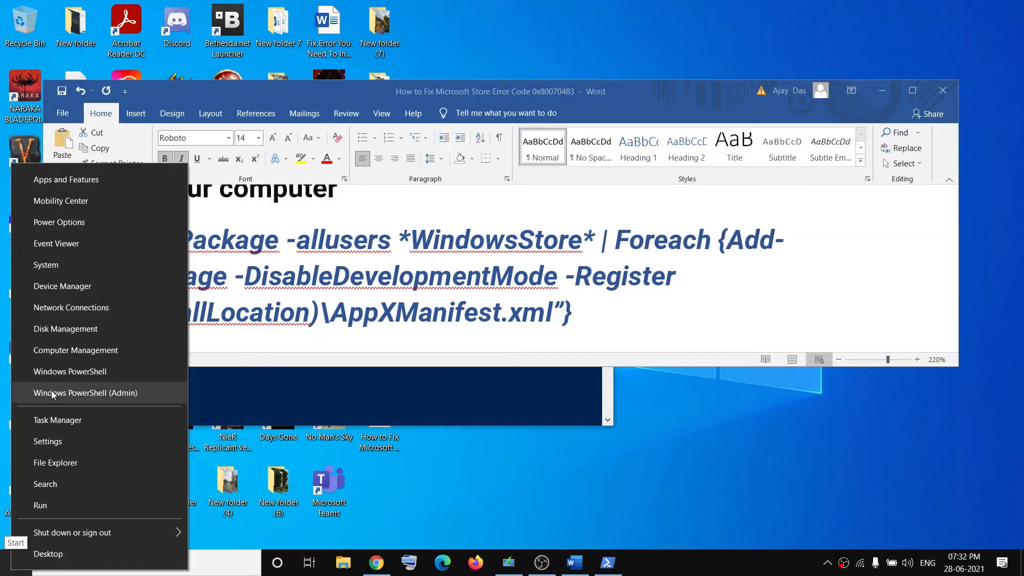
left_click(94, 394)
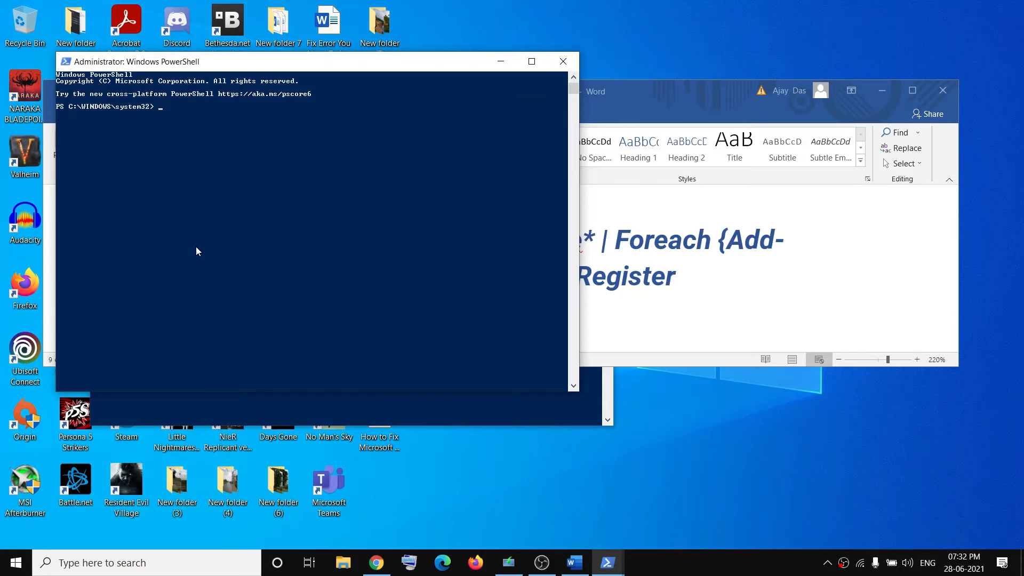
right_click(196, 246)
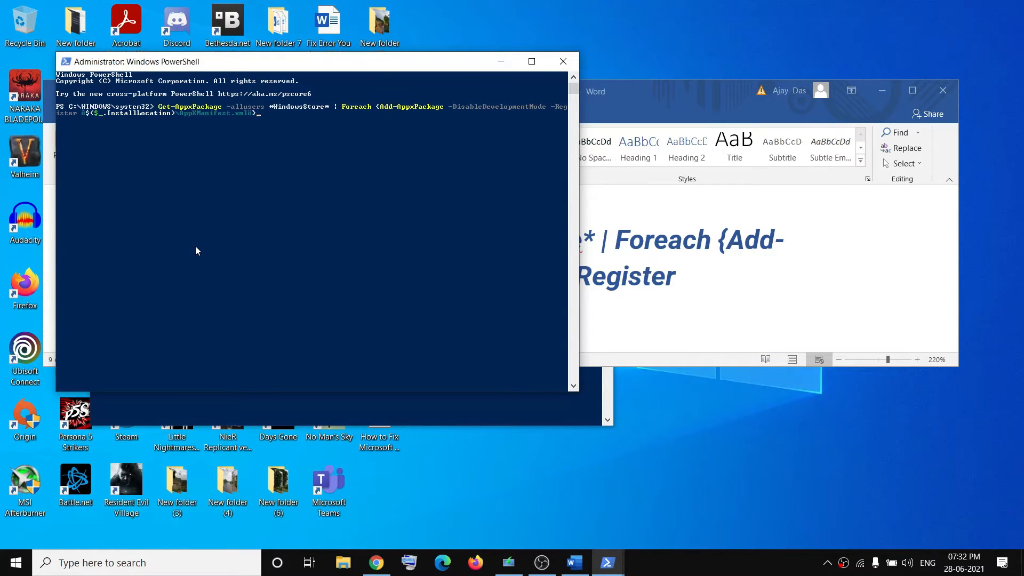
key("Return")
left_click(563, 61)
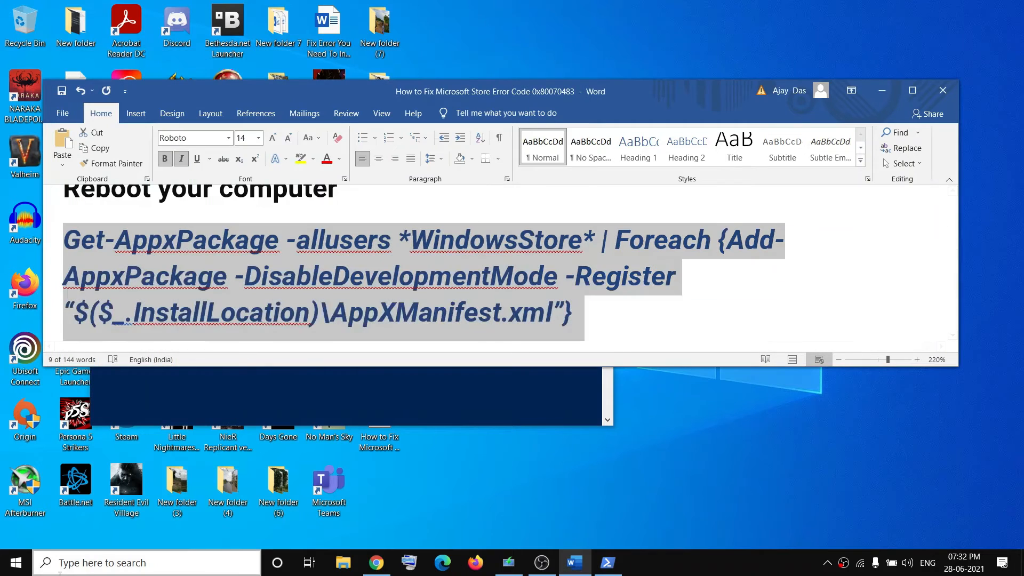
Search Windows for "store" and open Microsoft Store to check its reinstallation
left_click(85, 563)
type("sto")
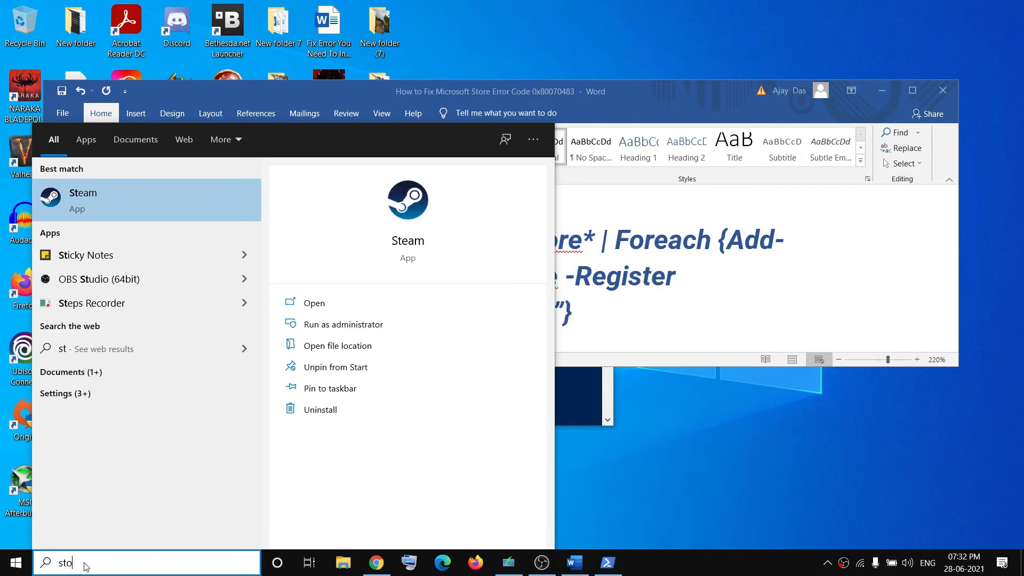
type("re")
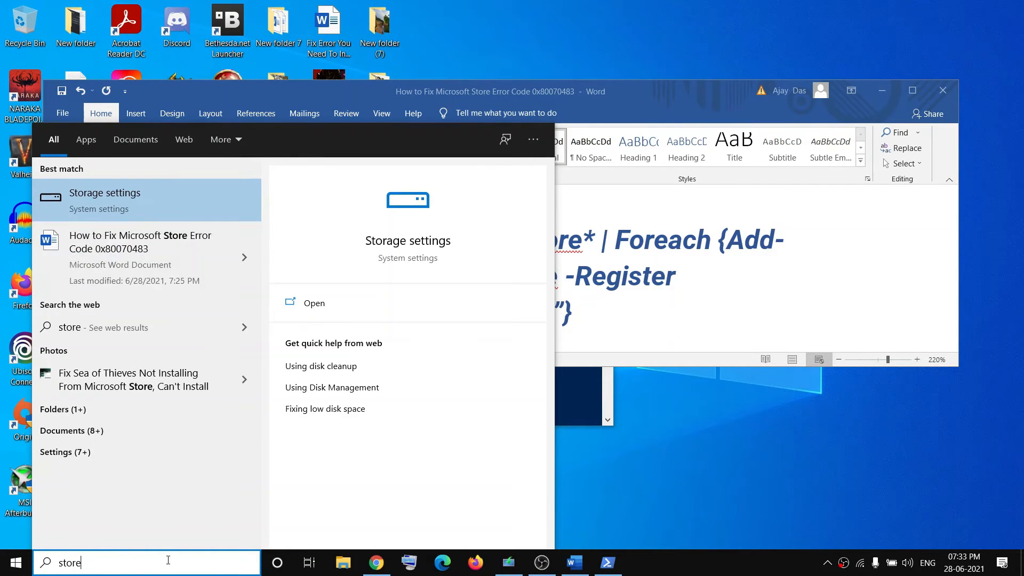
key("BackSpace")
key("BackSpace")
key("BackSpace")
key("BackSpace")
key("BackSpace")
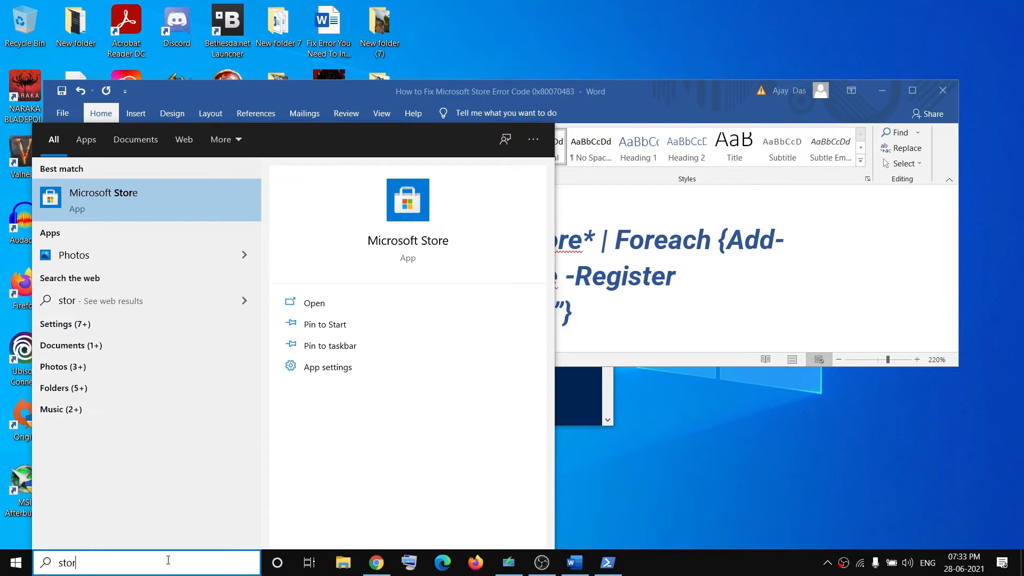
type("store")
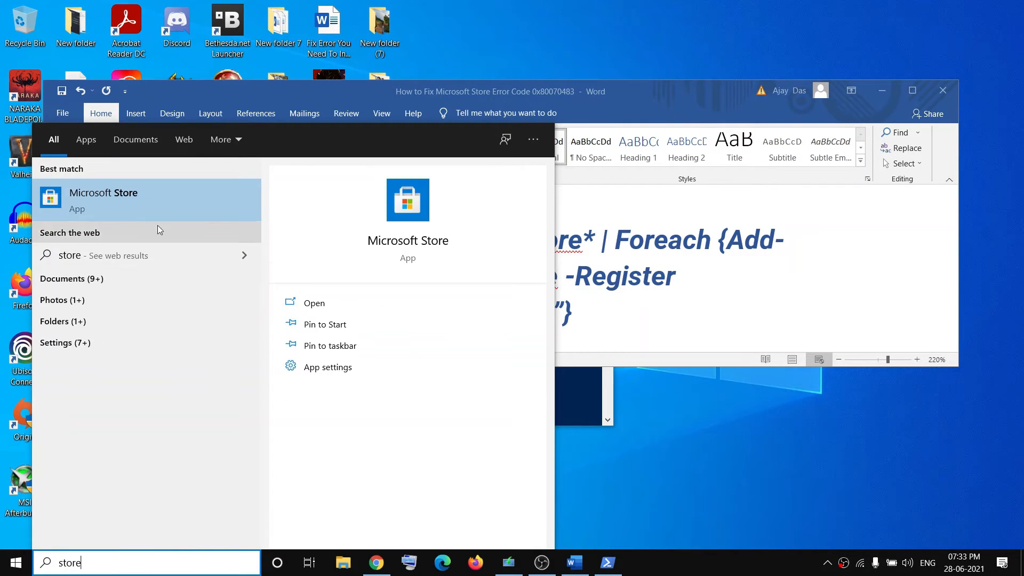
left_click(119, 208)
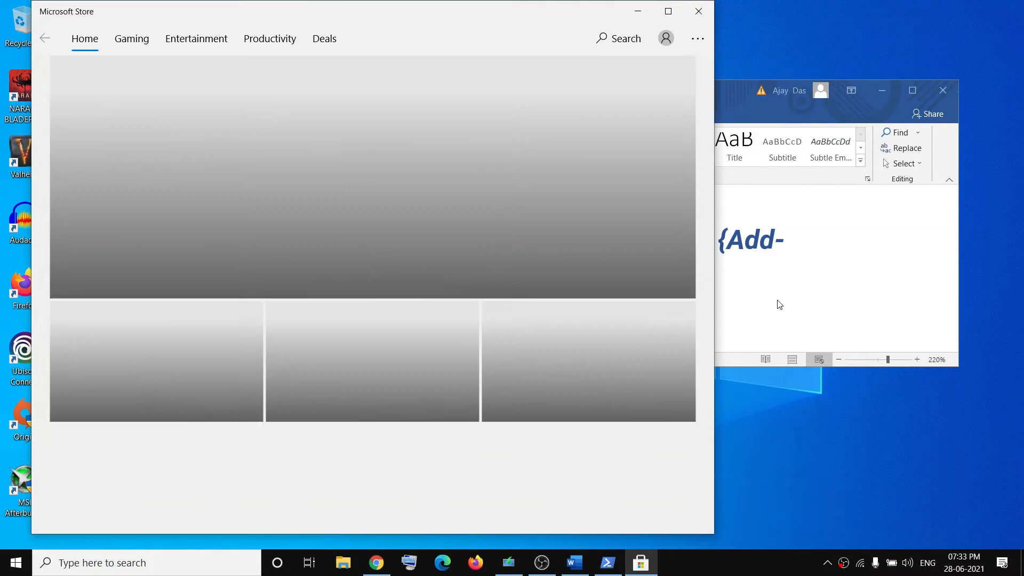
Return to the Word document and highlight the ninth fix, "Run DISM Command", with its two commands
left_click(778, 302)
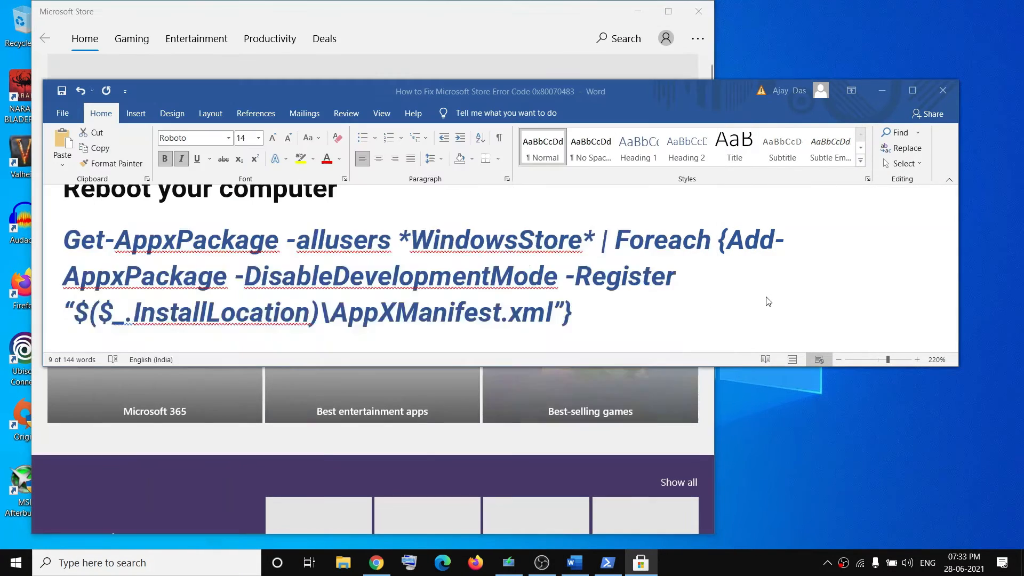
triple_click(263, 296)
scroll(264, 297, "down", 2)
scroll(264, 296, "down", 2)
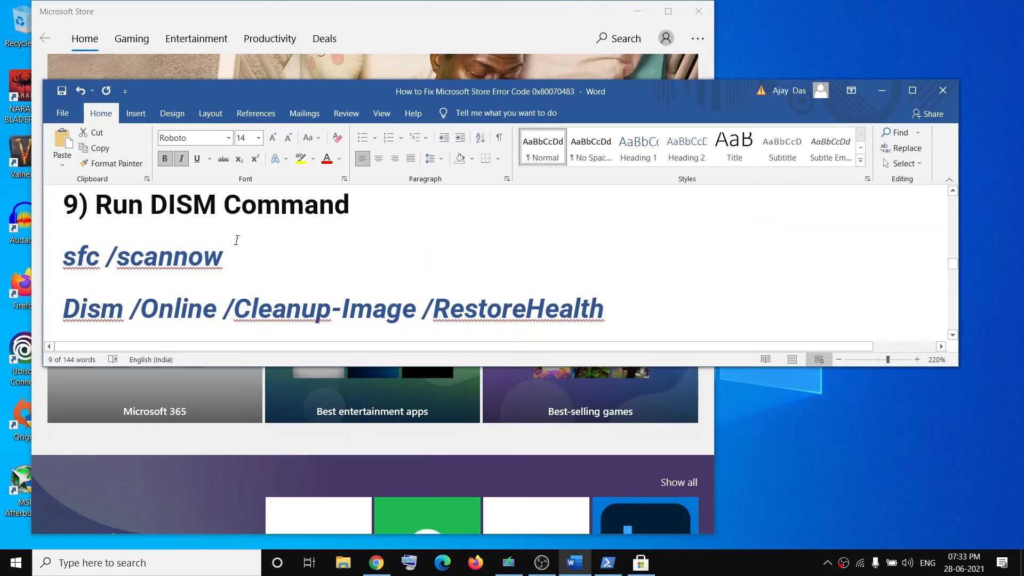
left_click_drag(97, 206, 602, 310)
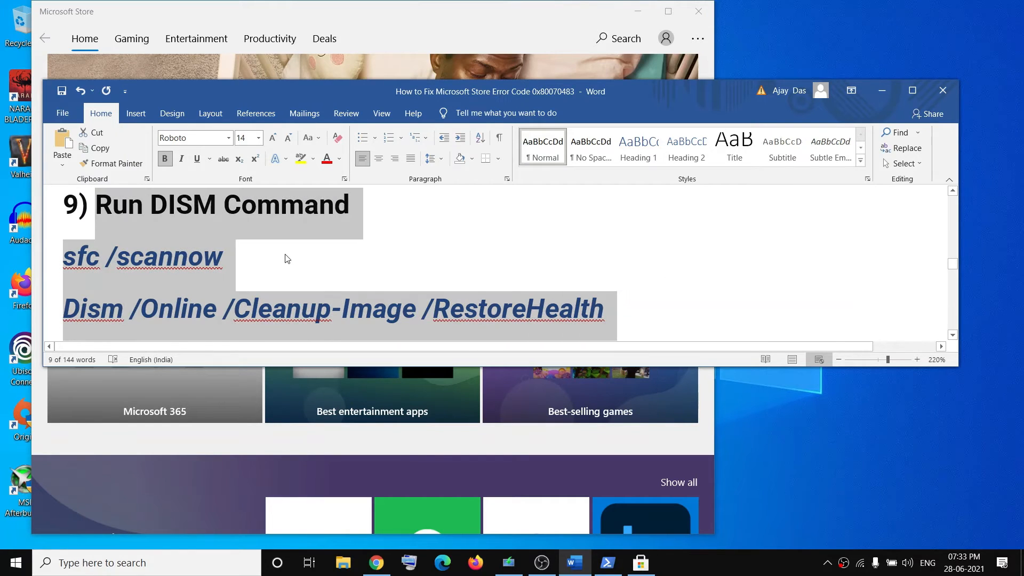
left_click(286, 258)
Open Command Prompt as administrator and run "sfc /scannow" from the ninth fix
left_click(138, 565)
type("cmd")
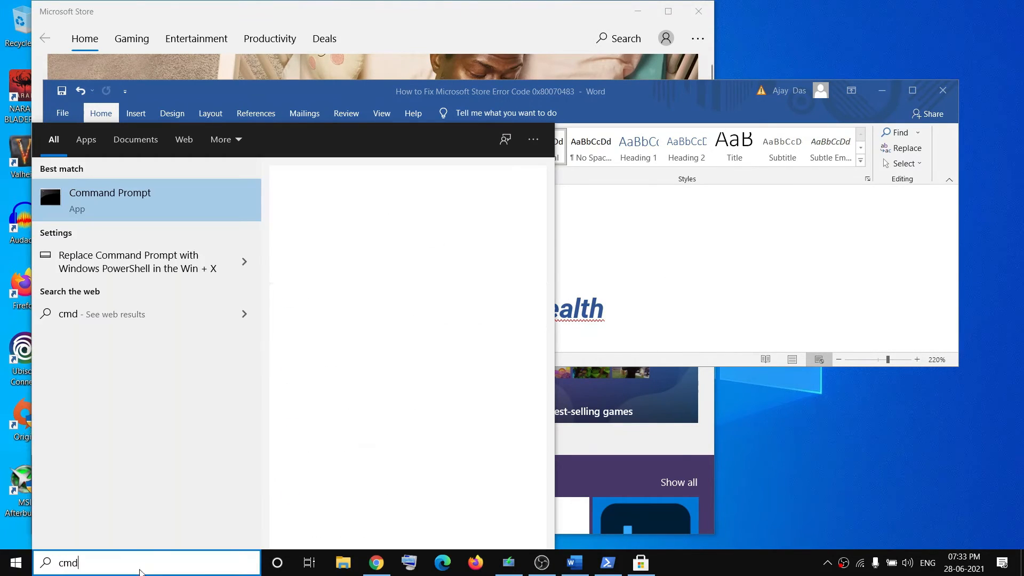
right_click(121, 205)
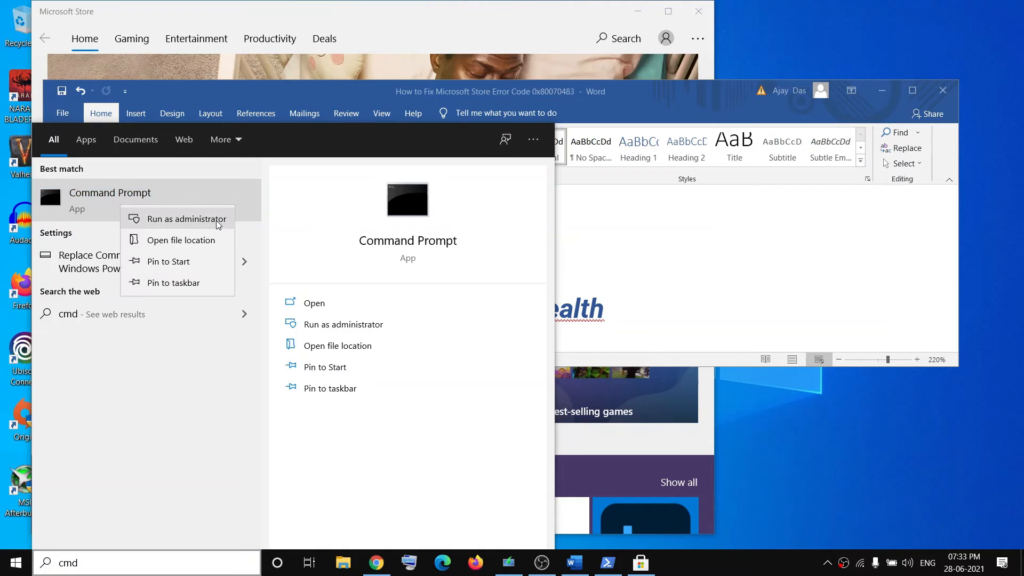
left_click(153, 218)
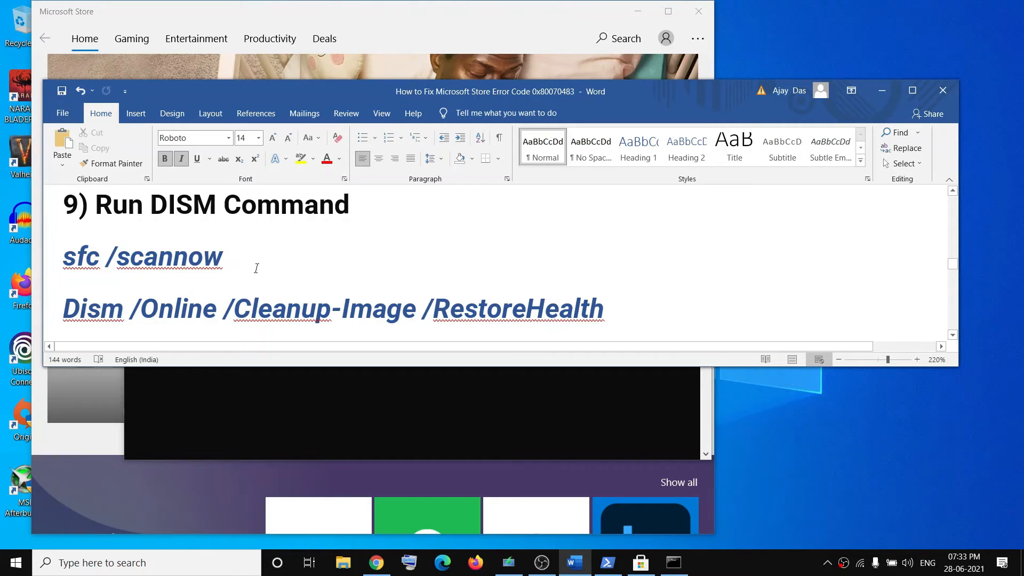
left_click_drag(235, 261, 63, 260)
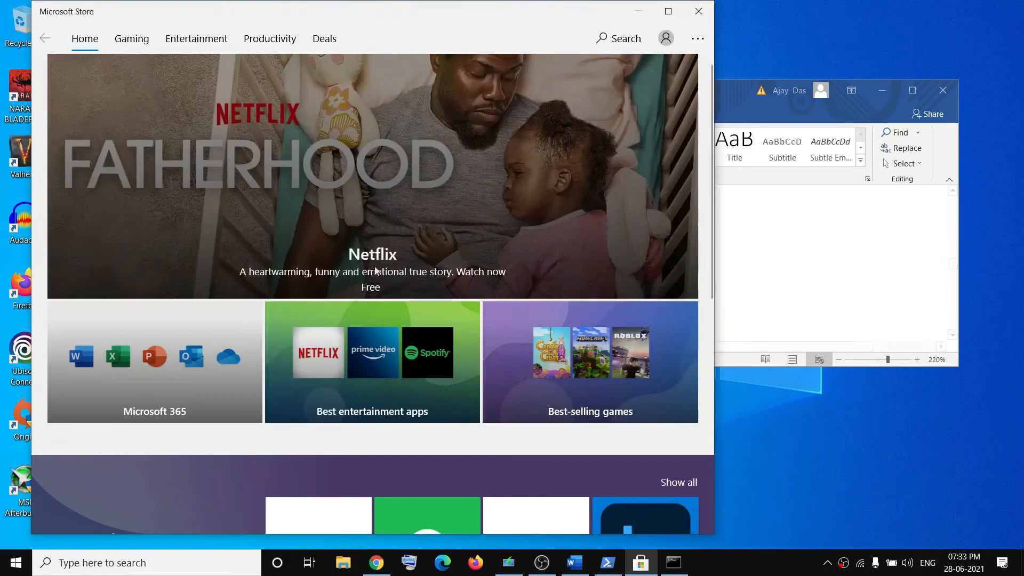
type("sfc /scannow")
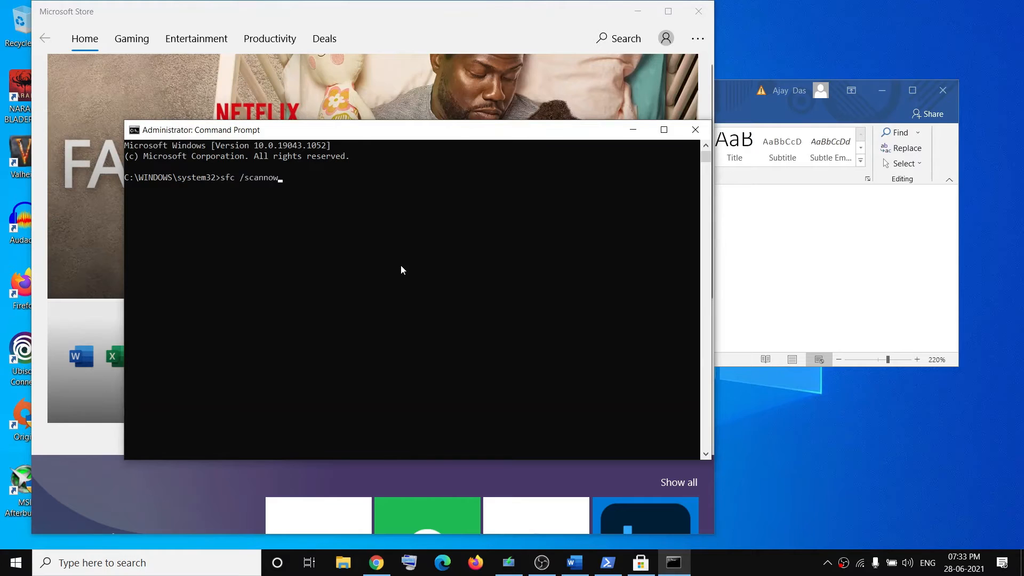
key("Return")
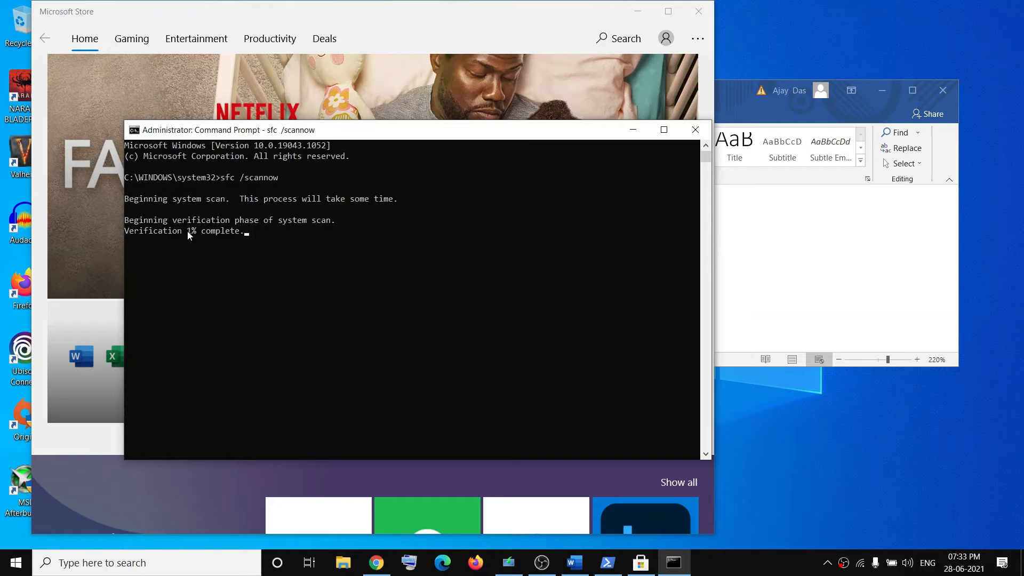
double_click(190, 232)
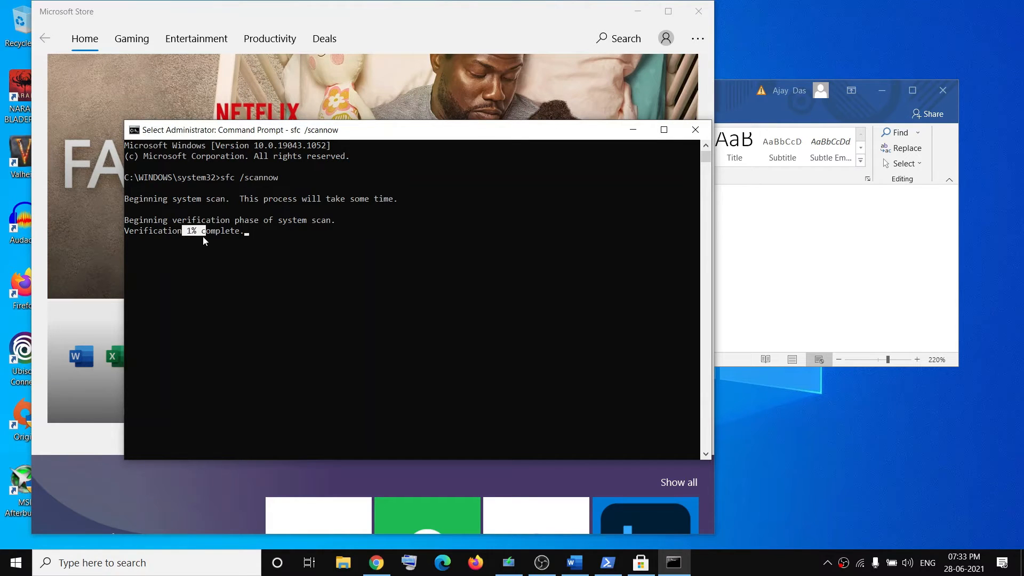
Highlight "Dism /Online /Cleanup-Image /RestoreHealth" in the Word document, view the running scan in Command Prompt and return to the document
left_click(790, 262)
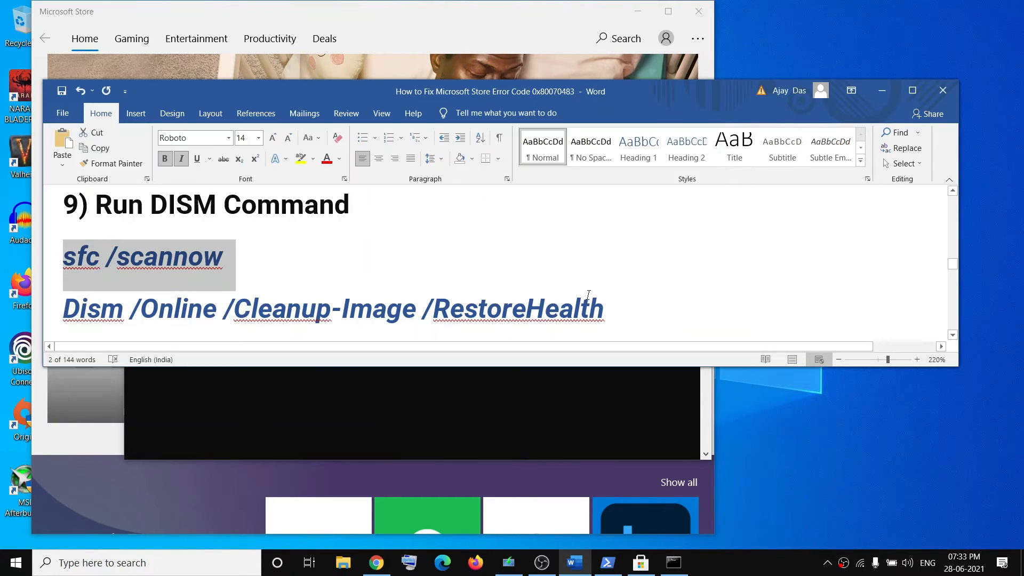
left_click_drag(635, 315, 63, 308)
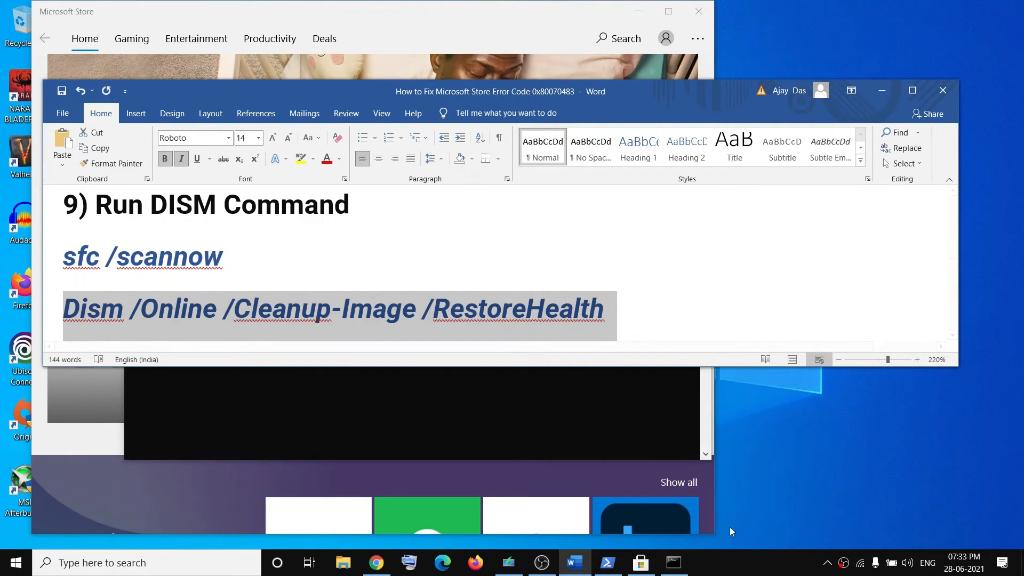
left_click(674, 563)
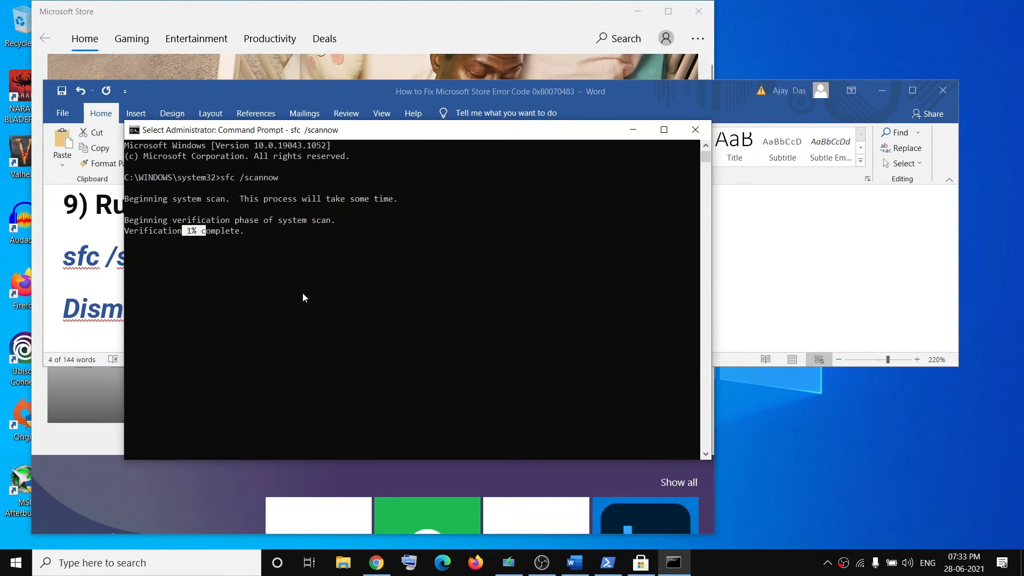
key("alt+Tab")
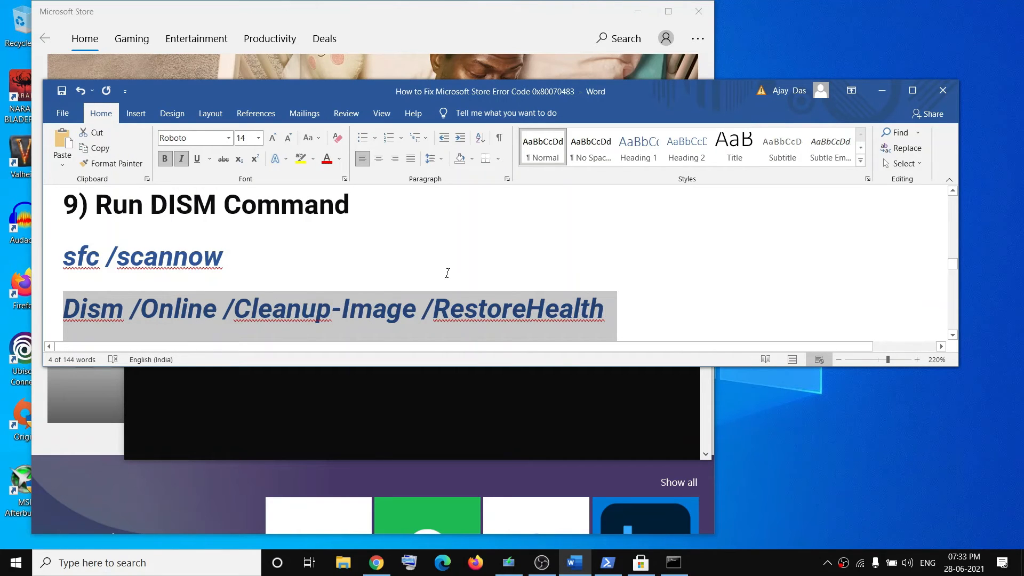
Copy "inetcpl.cpl" from the tenth fix, open it through Windows search and move the Internet Properties dialog beside the instructions
scroll(448, 273, "down", 4)
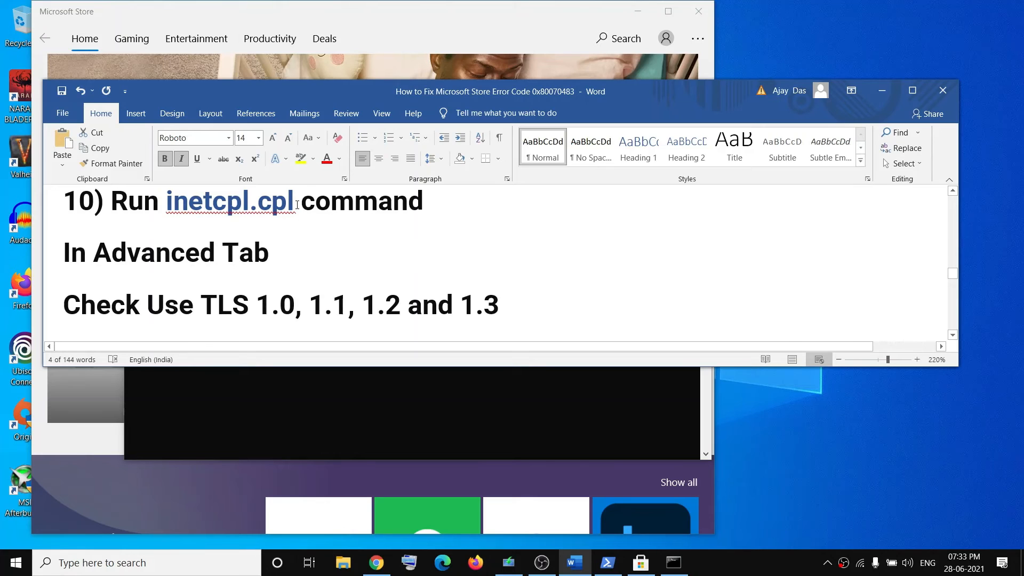
left_click_drag(297, 205, 166, 205)
key("ctrl+c")
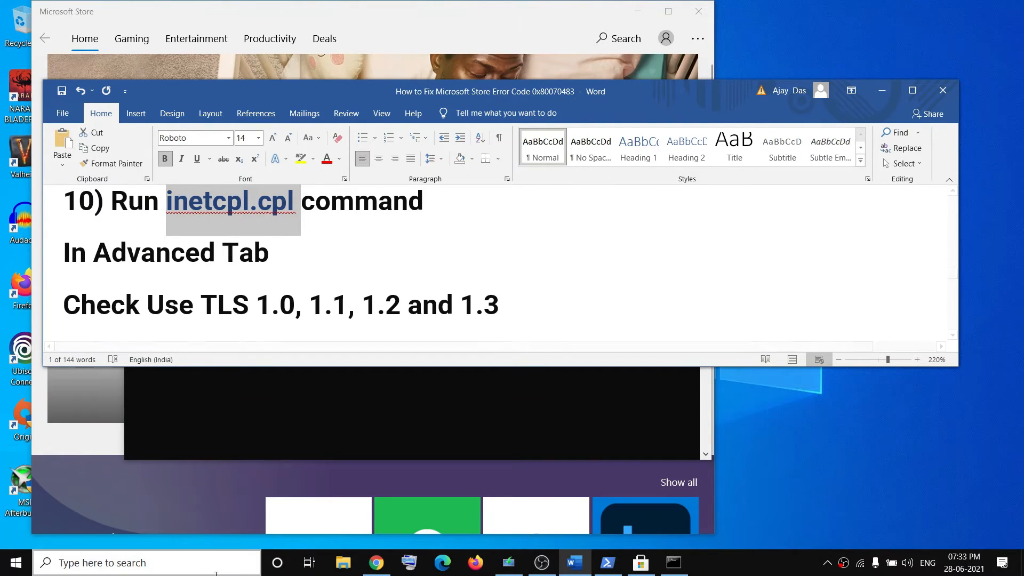
left_click(132, 560)
key("ctrl+v")
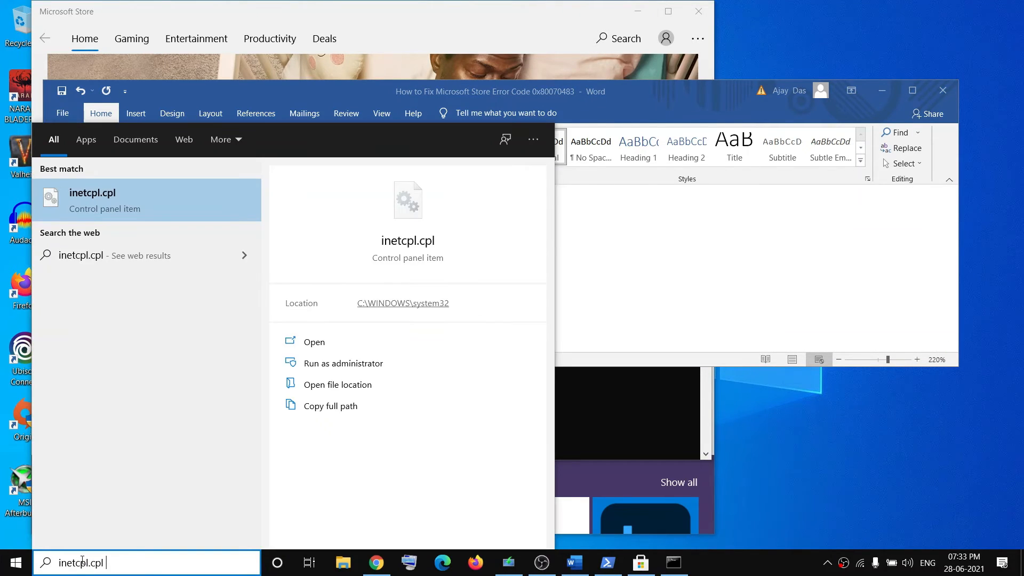
left_click(101, 196)
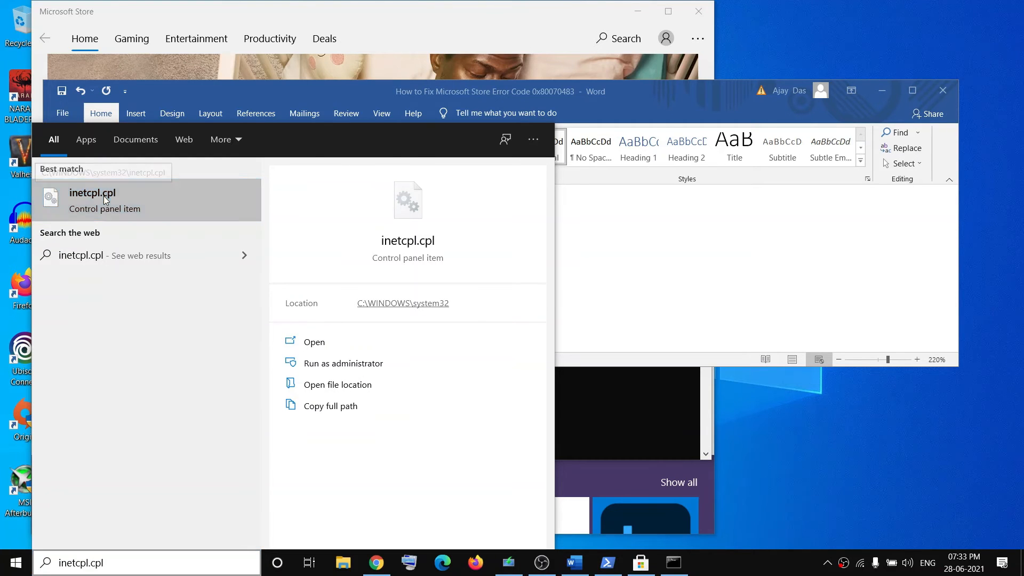
left_click_drag(180, 35, 541, 87)
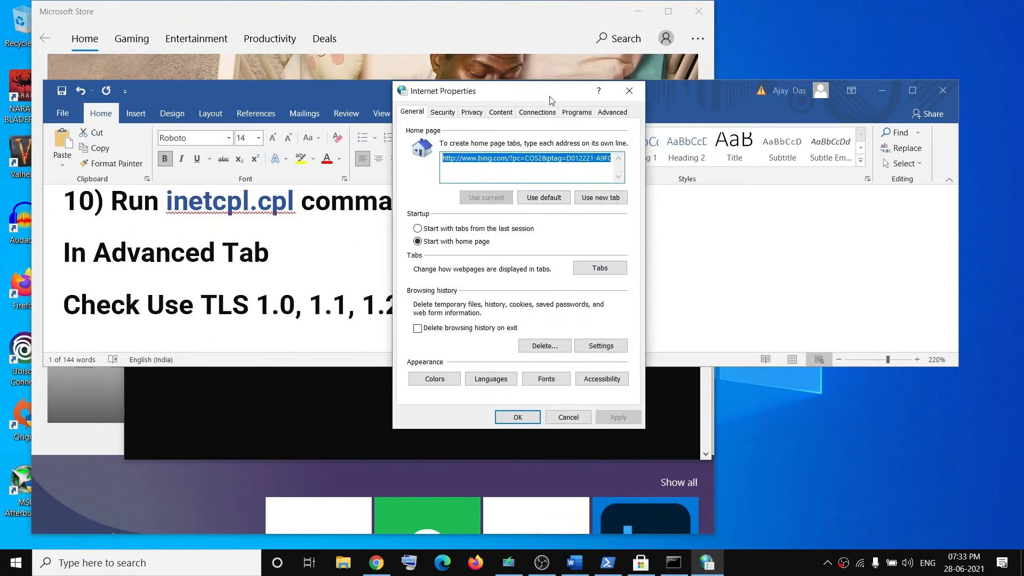
Make sure Use TLS 1.0, 1.1, 1.2 and 1.3 are enabled in the advanced internet settings and accept the dialog
left_click(612, 111)
scroll(504, 240, "down", 4)
scroll(504, 240, "down", 10)
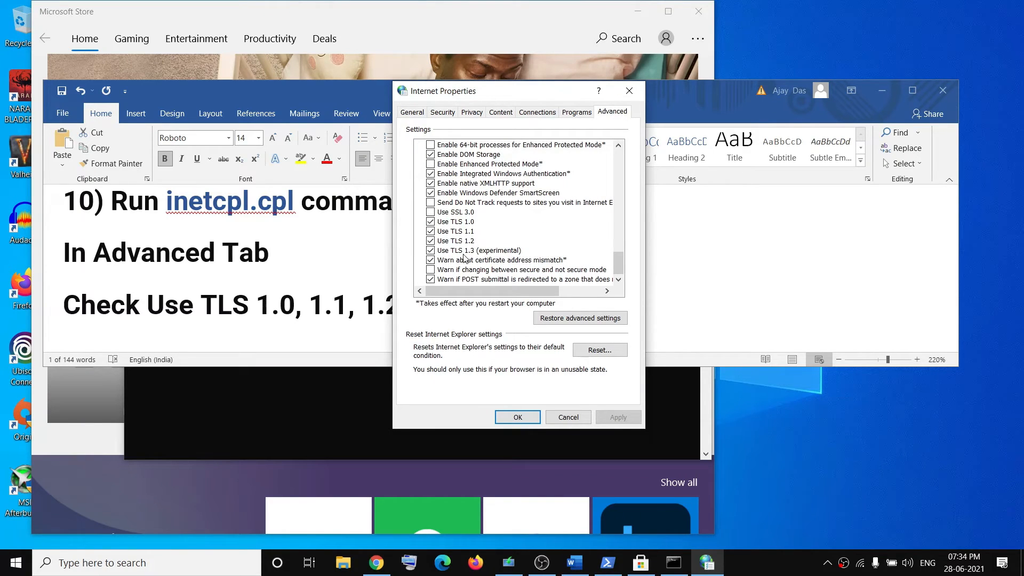
left_click(430, 240)
left_click(517, 417)
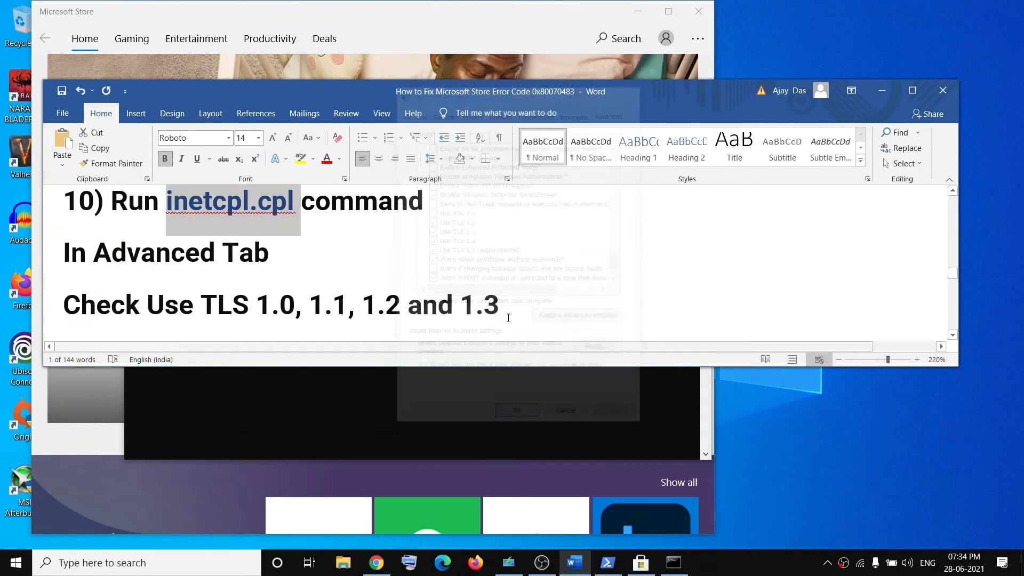
Highlight the eleventh fix, "Update Windows 10 using Media Creation Tool", and its Microsoft download link in the Word document
scroll(281, 235, "down", 5)
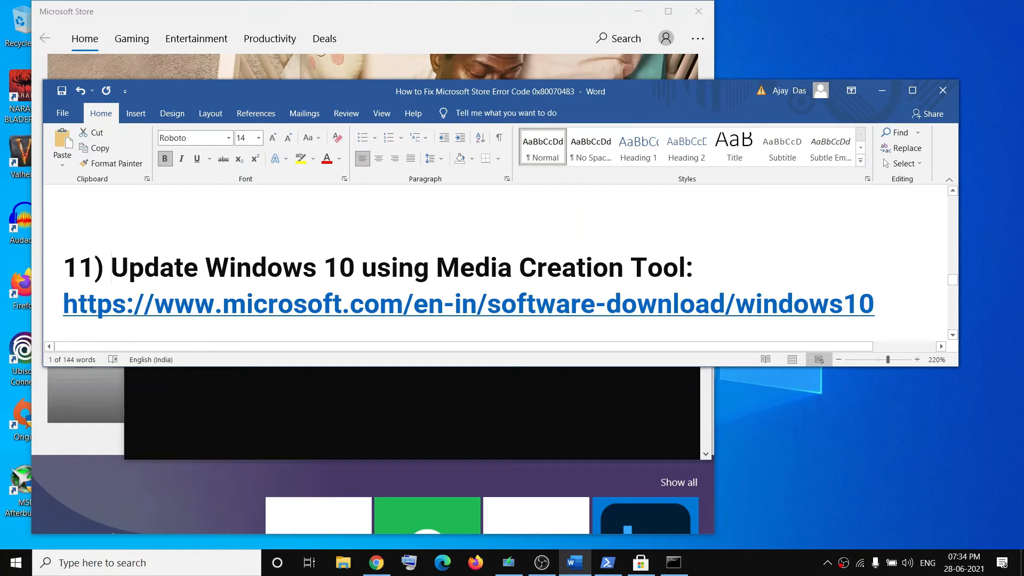
left_click_drag(111, 270, 683, 281)
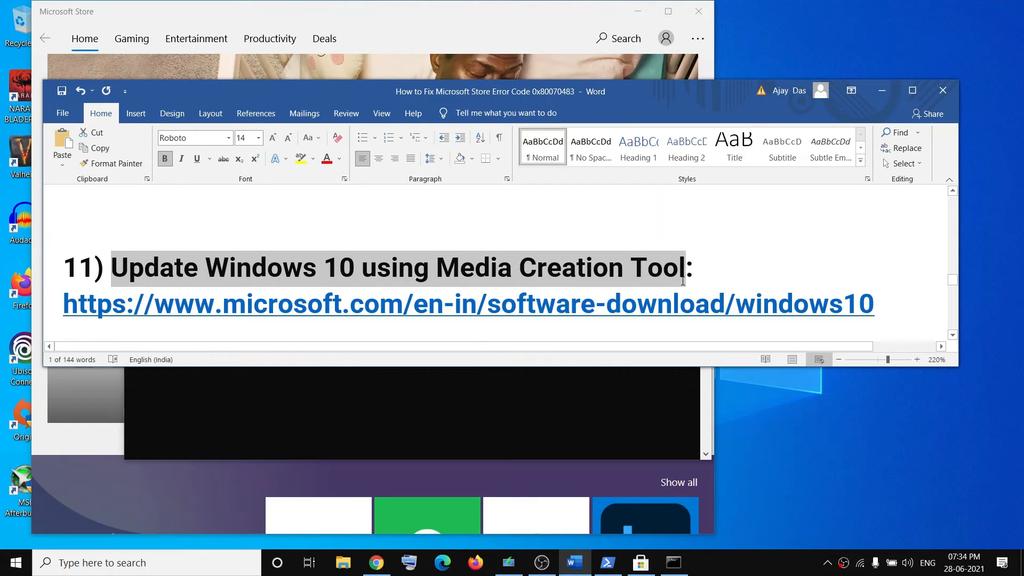
scroll(601, 281, "down", 1)
triple_click(346, 257)
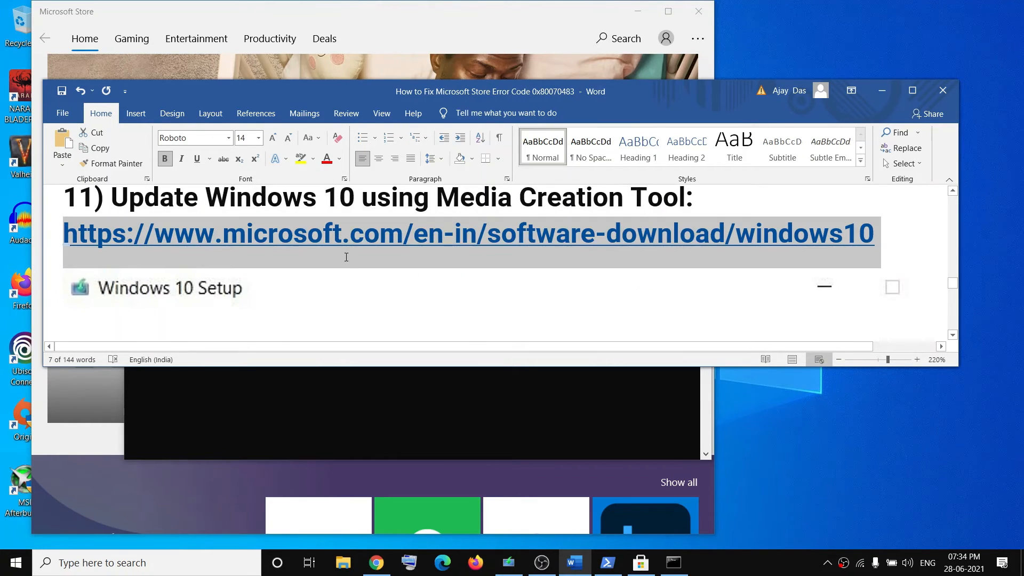
Switch to Chrome and download the media creation tool from the "Create Windows 10 installation media" section of the Microsoft page
left_click(377, 564)
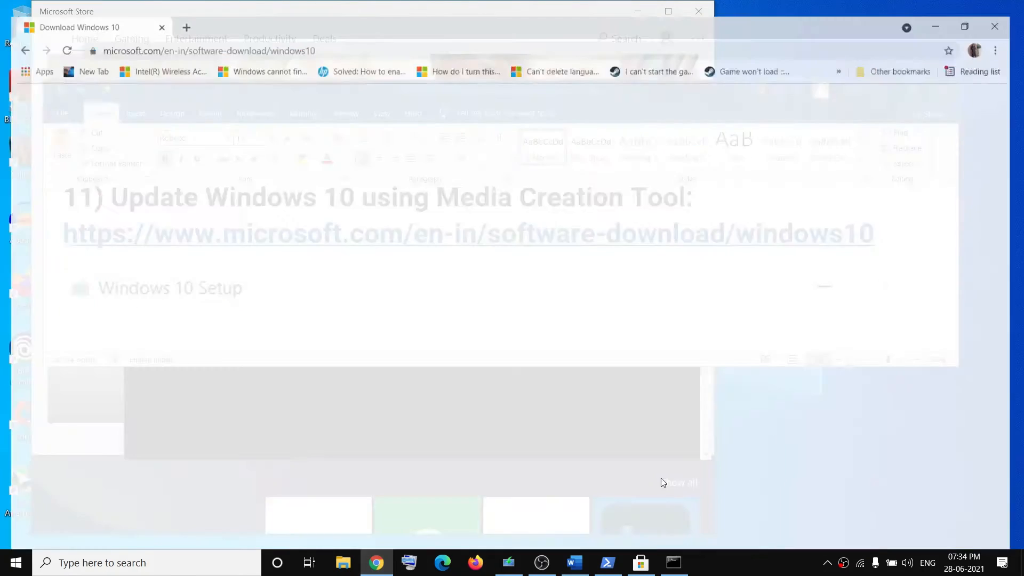
scroll(309, 288, "down", 5)
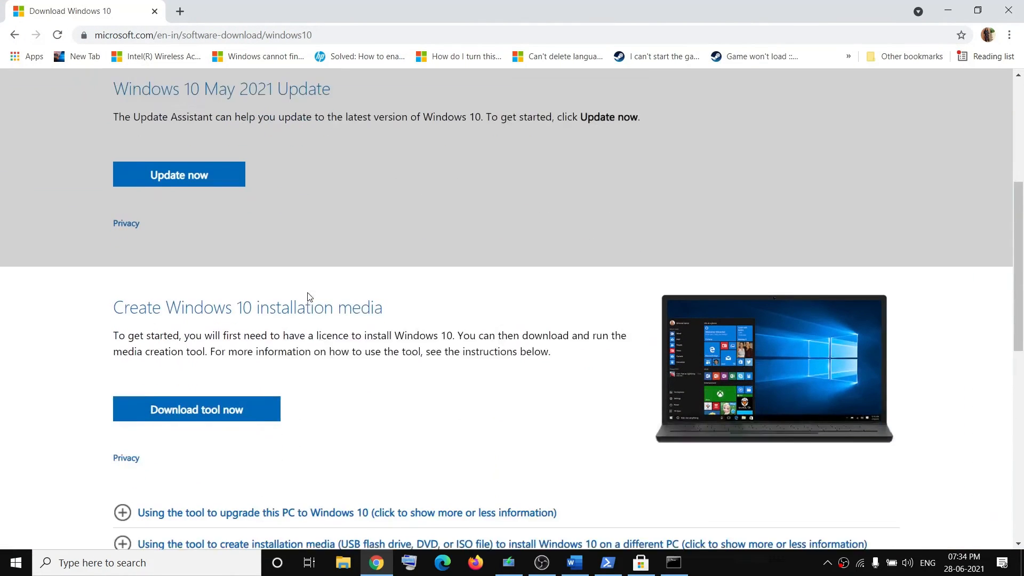
scroll(307, 296, "down", 1)
left_click_drag(114, 310, 221, 311)
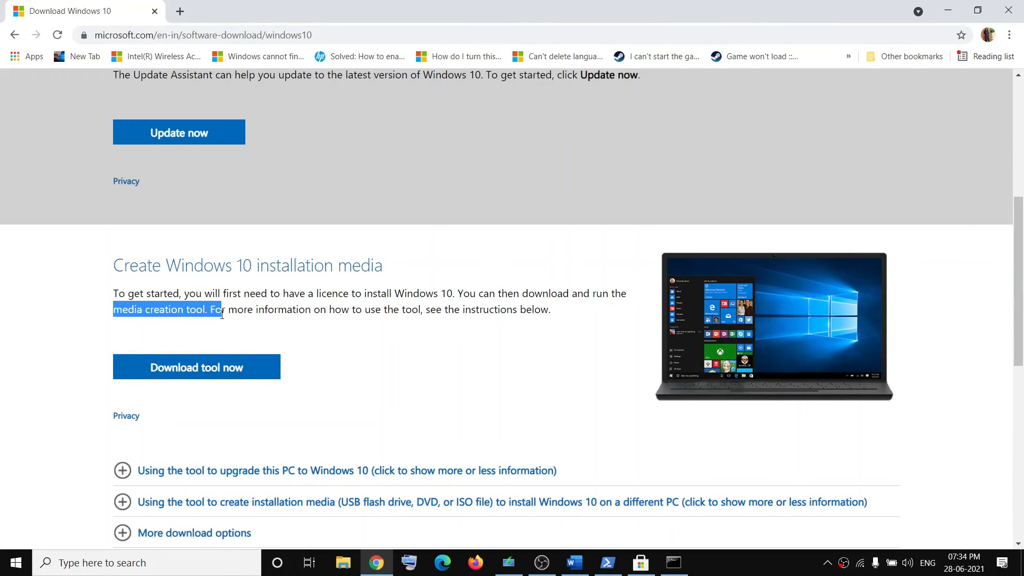
left_click(208, 372)
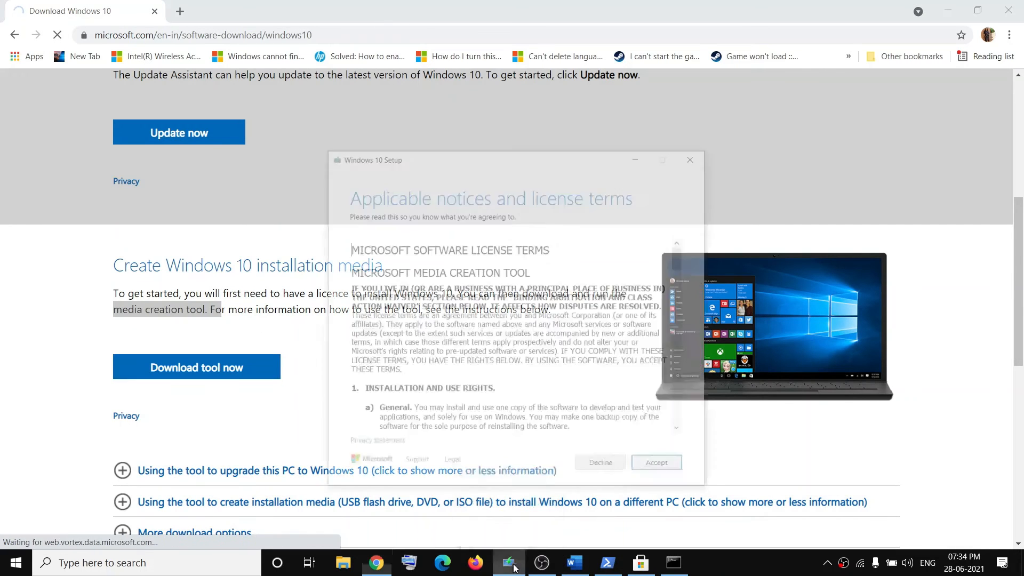
Accept the Windows 10 Setup license terms and proceed with "Upgrade this PC now"
left_click(670, 436)
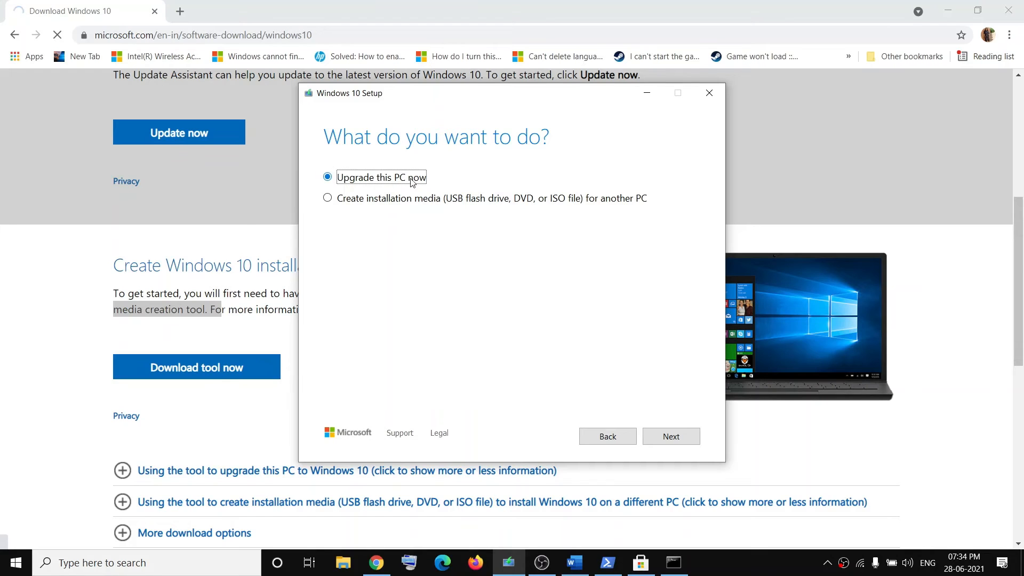
left_click(671, 438)
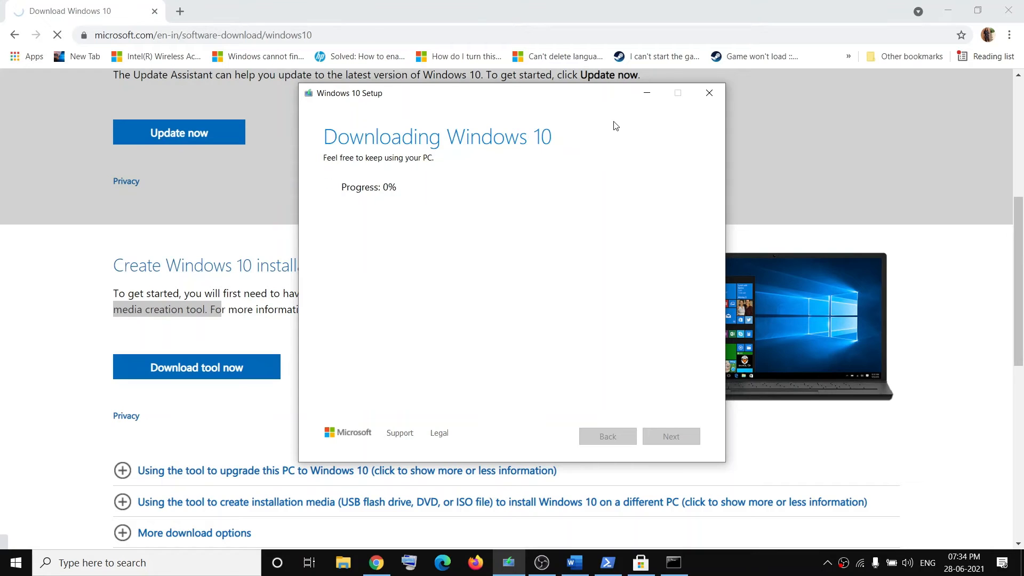
Switch to the Word document and examine the "Ready to install" picture under the eleventh fix, including what to keep and the Install option
left_click(574, 562)
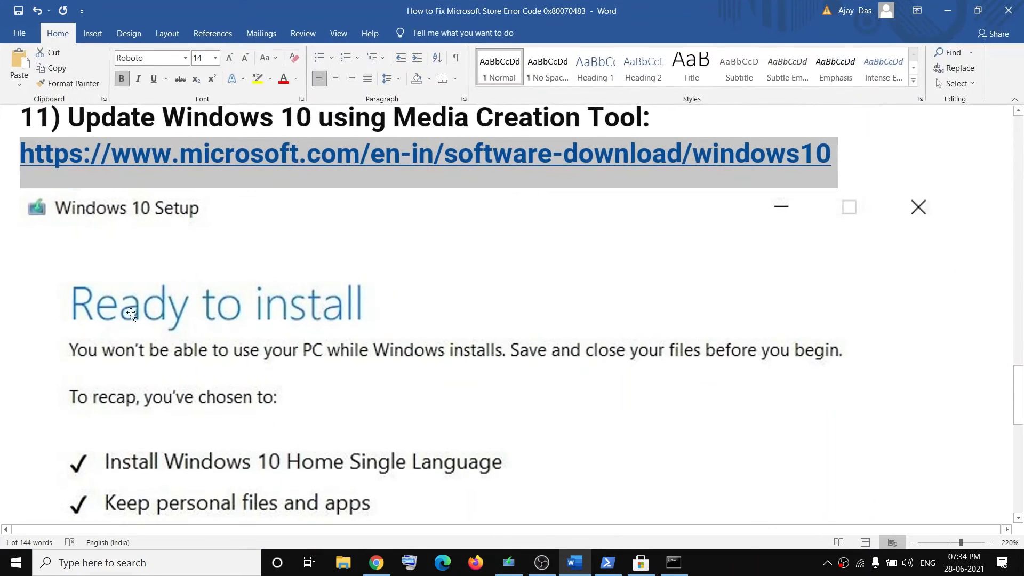
scroll(283, 330, "down", 2)
scroll(283, 335, "down", 2)
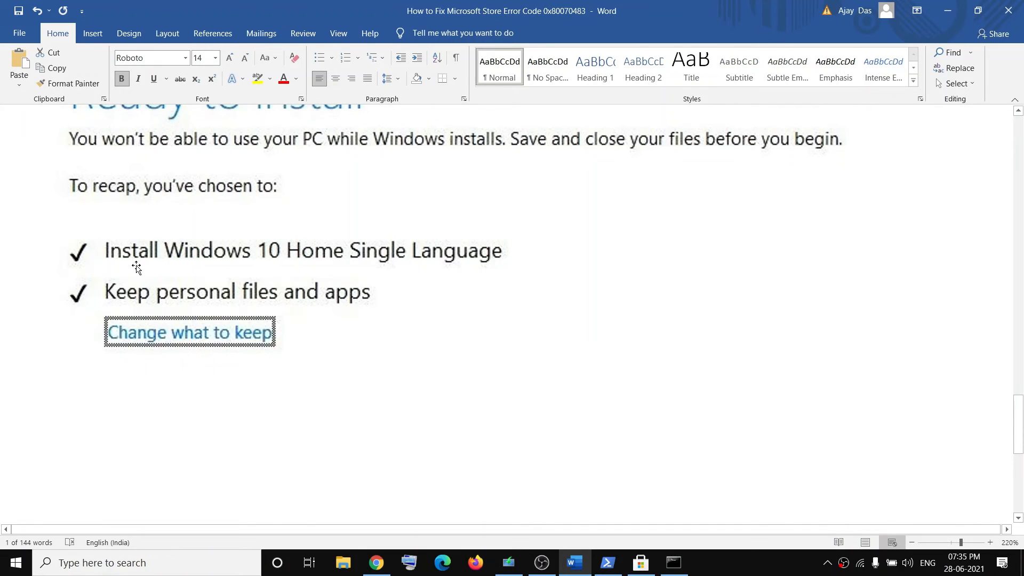
scroll(606, 354, "down", 8)
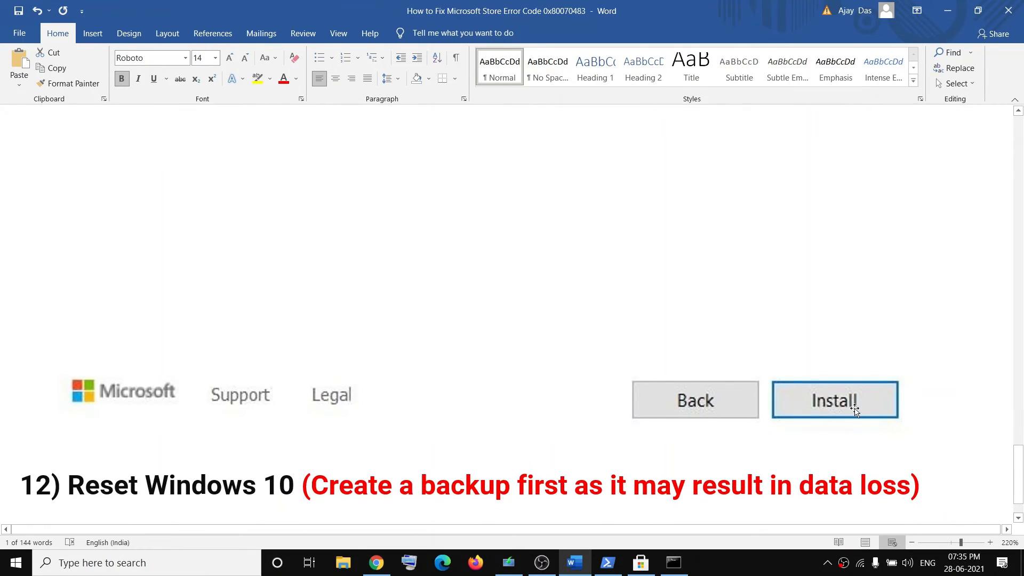
scroll(615, 411, "up", 5)
scroll(616, 413, "up", 2)
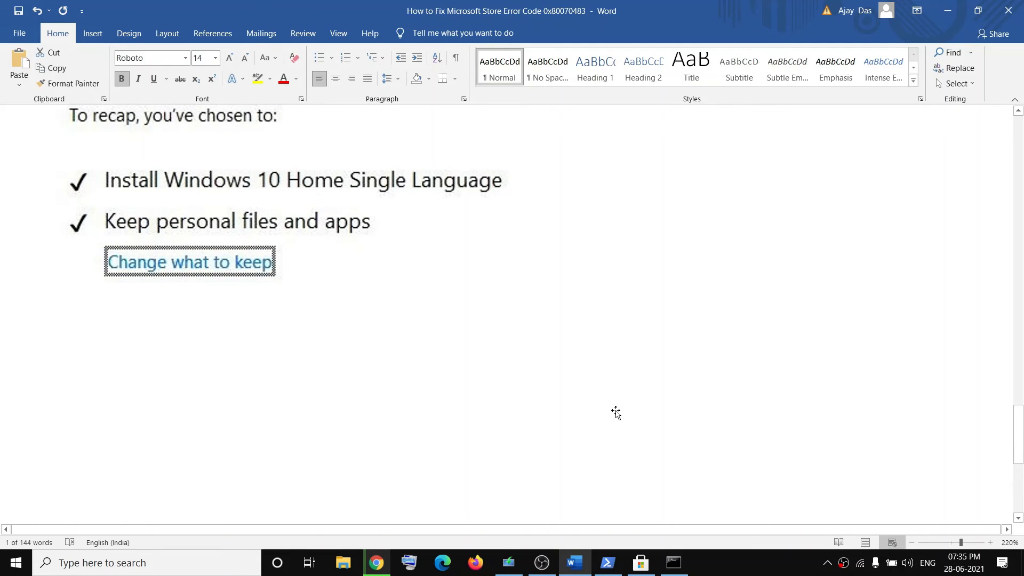
scroll(615, 412, "down", 6)
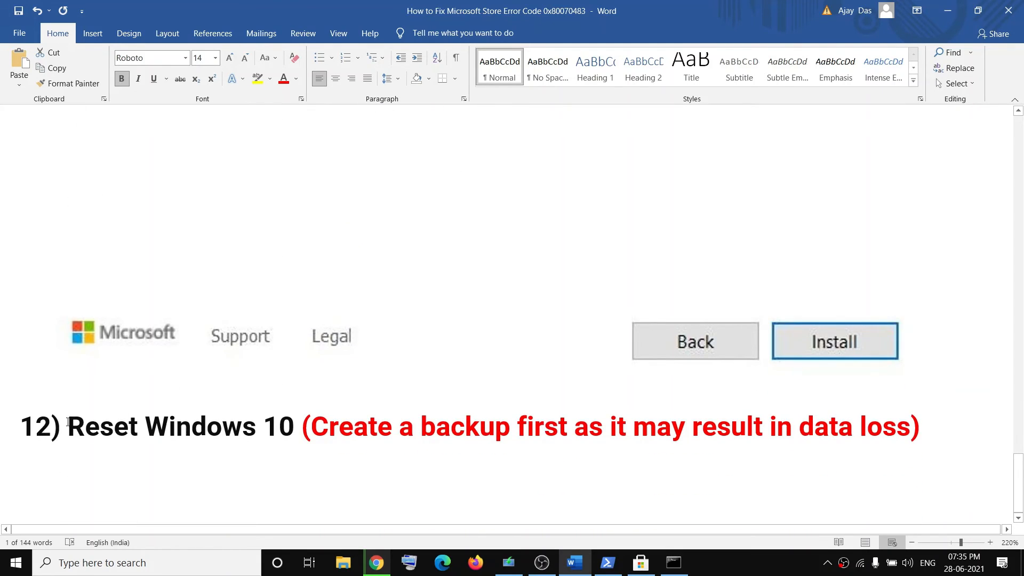
Highlight the twelfth fix, "Reset Windows 10", and its backup and data-loss warning in the Word document, opening Windows Settings in between
left_click_drag(69, 427, 286, 430)
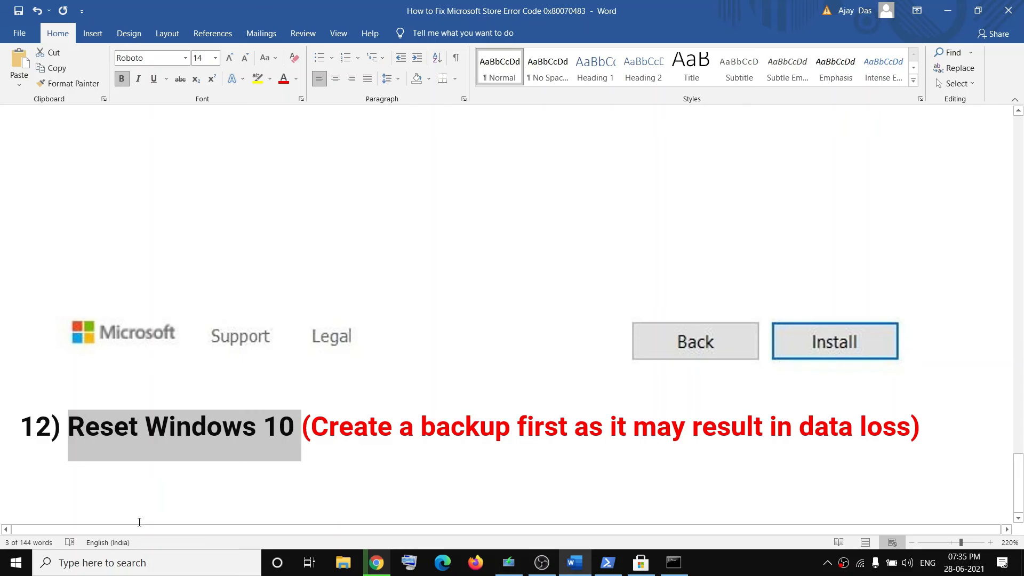
left_click(15, 562)
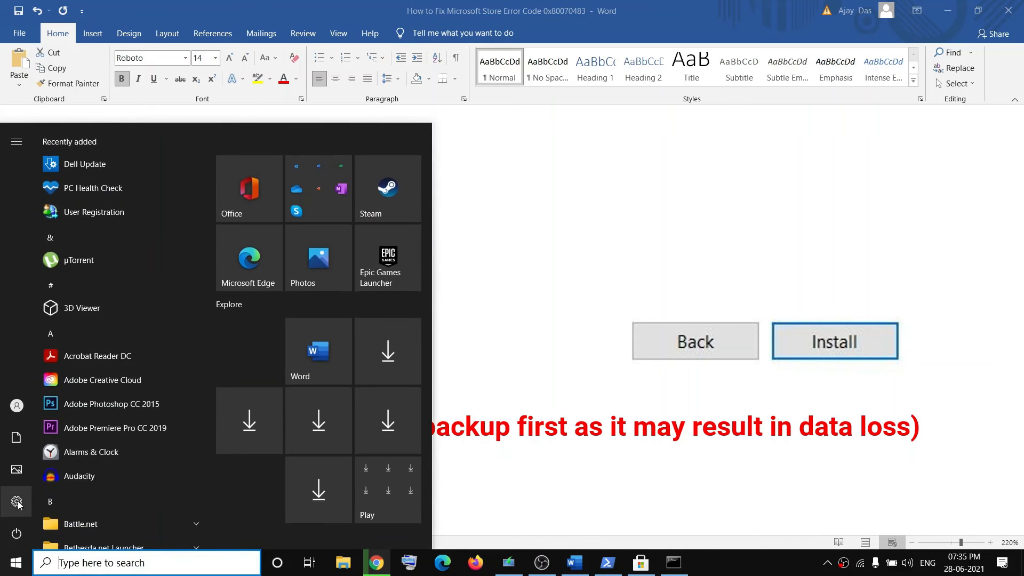
left_click(51, 501)
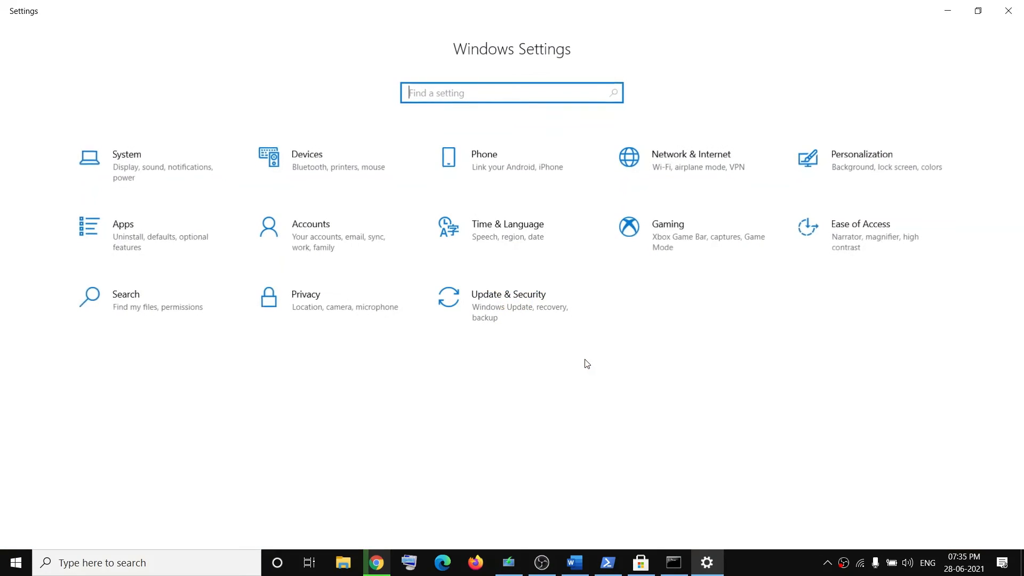
key("alt+Tab")
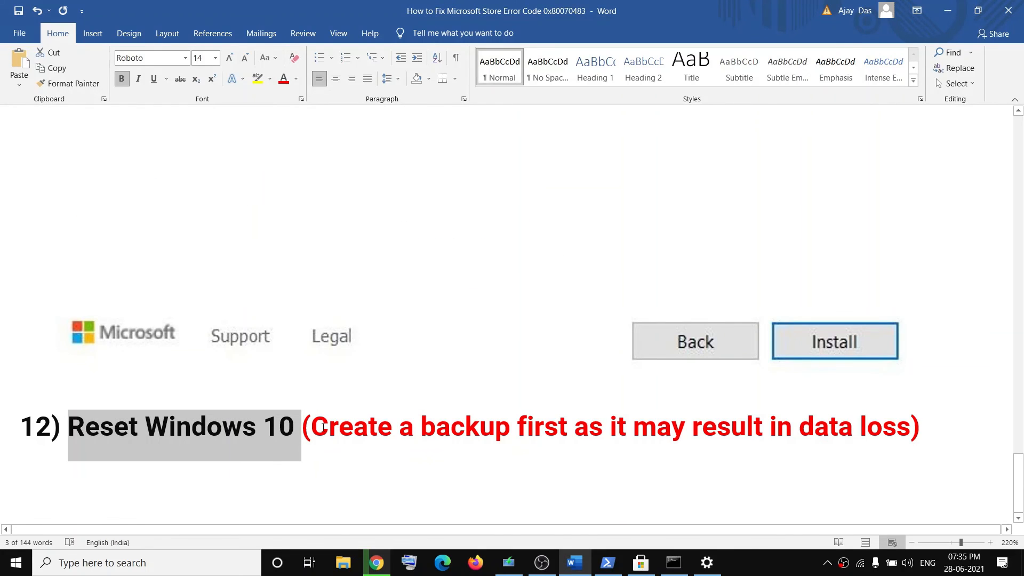
left_click_drag(315, 429, 574, 431)
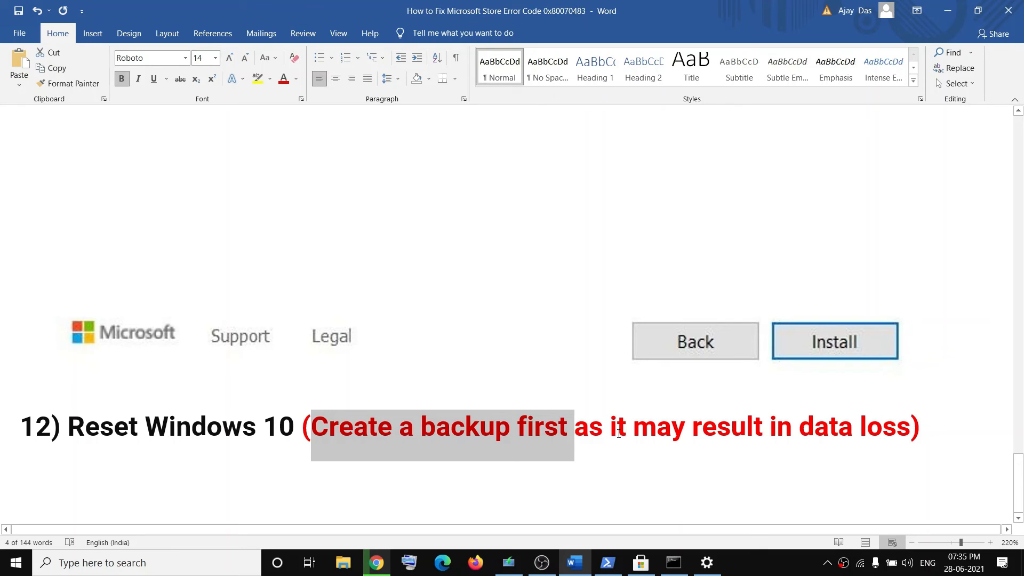
left_click_drag(611, 433, 906, 438)
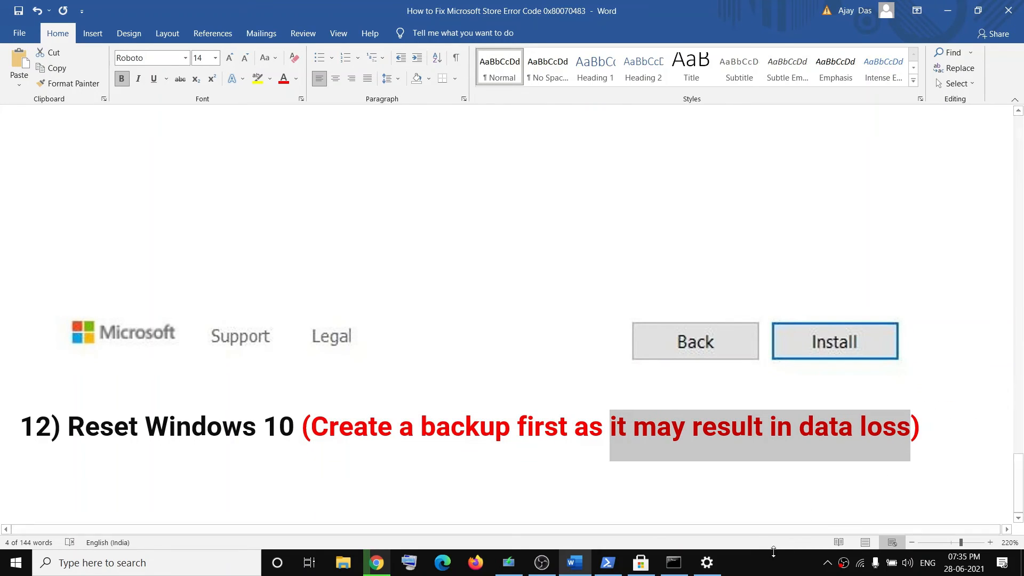
Switch to Windows Settings and open the Recovery page of Update & Security
left_click(706, 563)
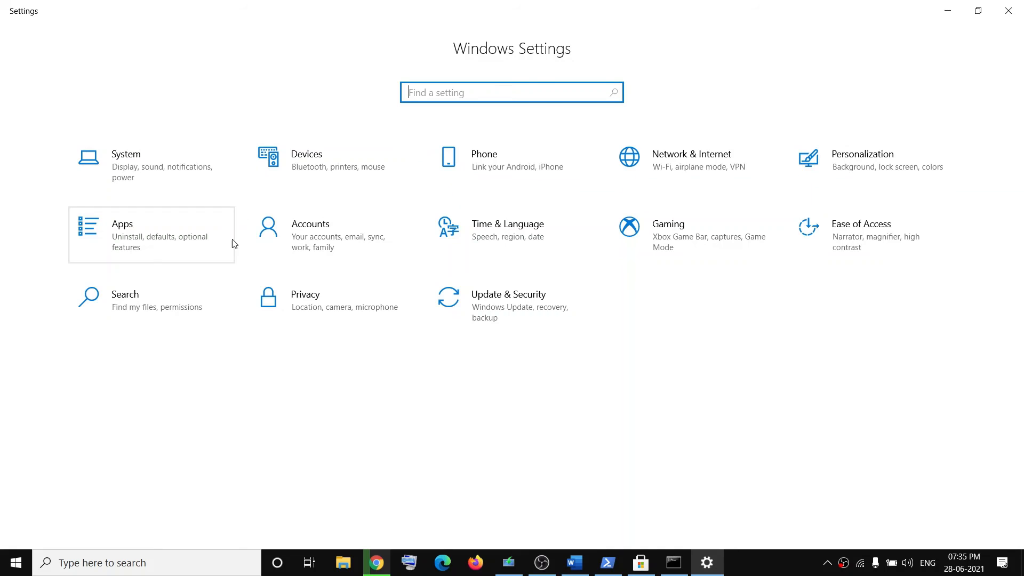
left_click(495, 308)
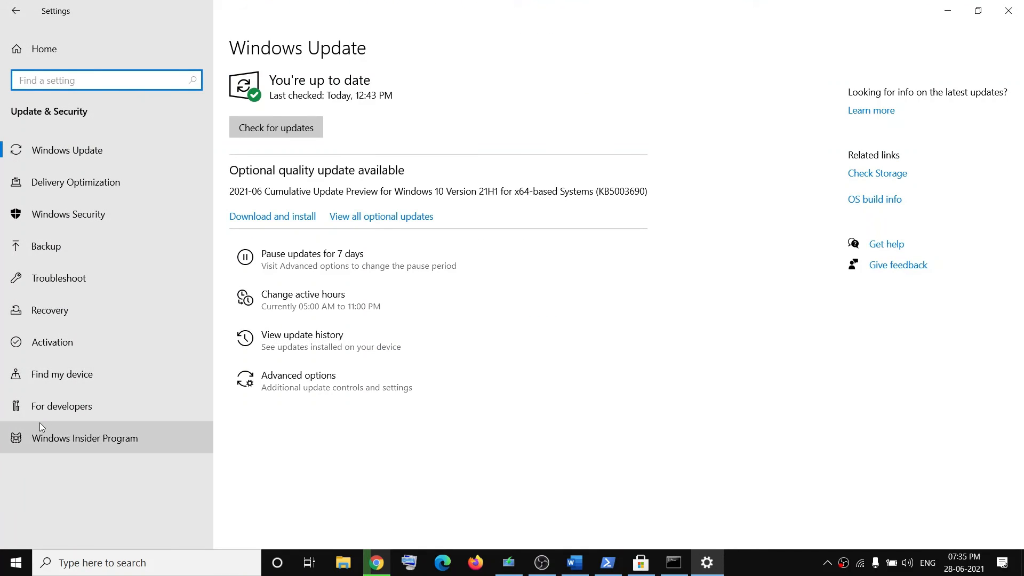
left_click(51, 312)
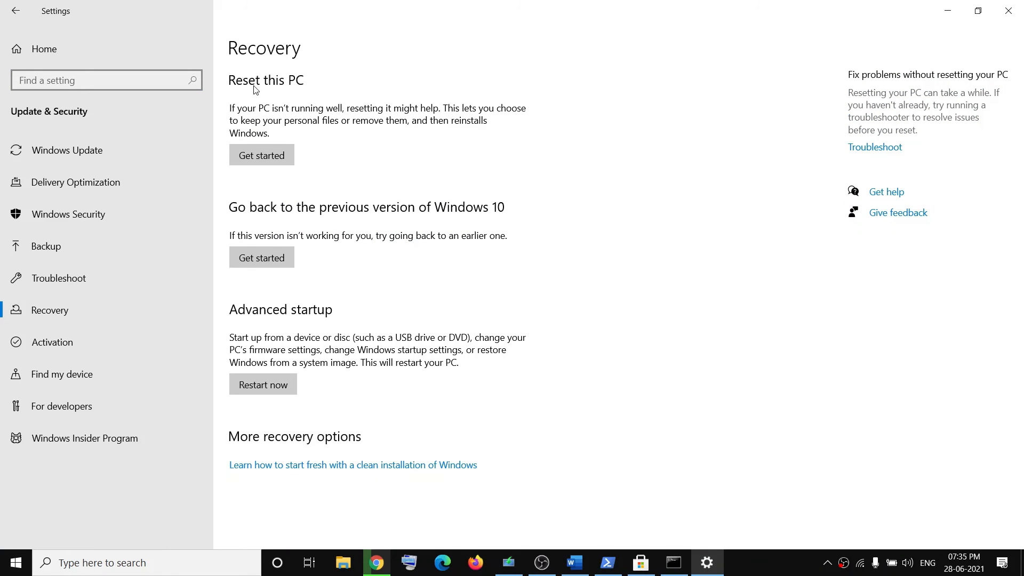
Start Reset this PC and choose Keep my files with Local reinstall
left_click(253, 156)
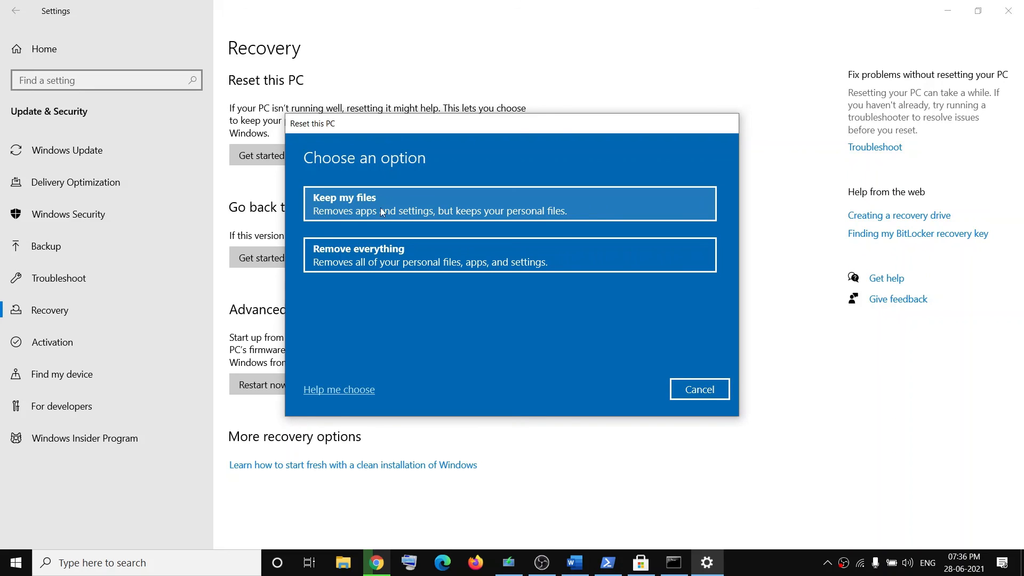
left_click(348, 203)
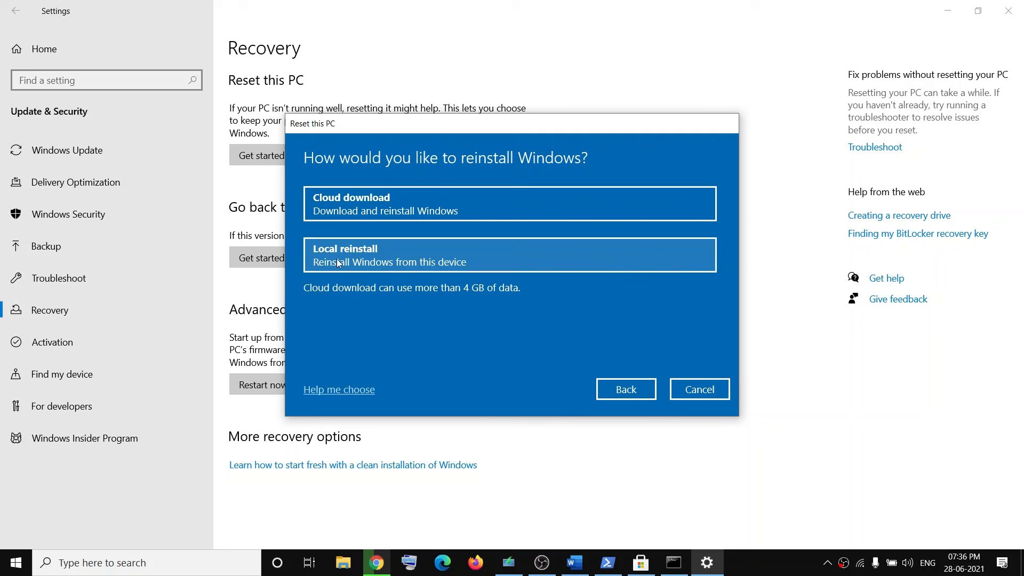
left_click(367, 260)
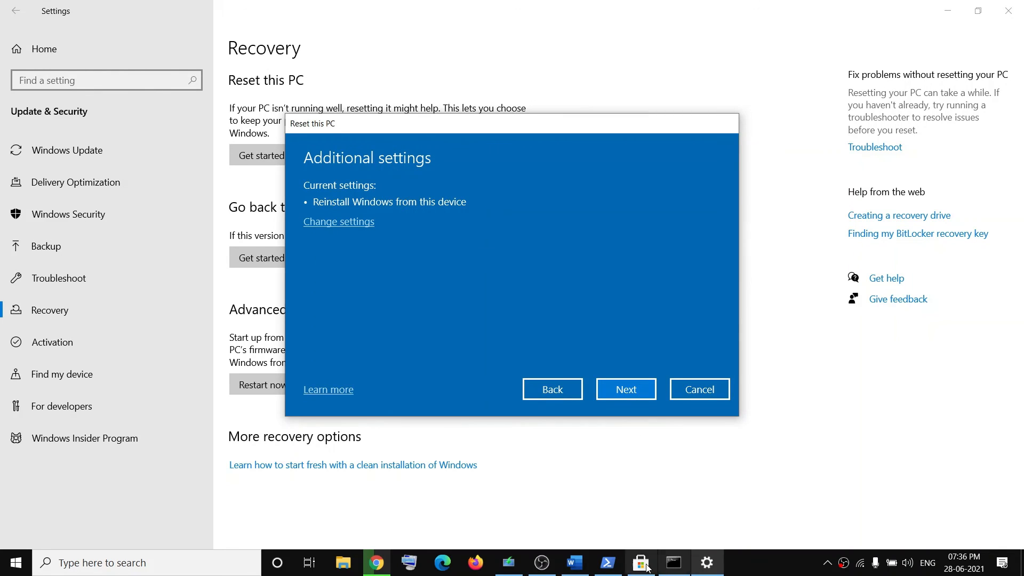
Return to the beginning of the Word document and highlight the error code "0x80070483" in its title
left_click(567, 569)
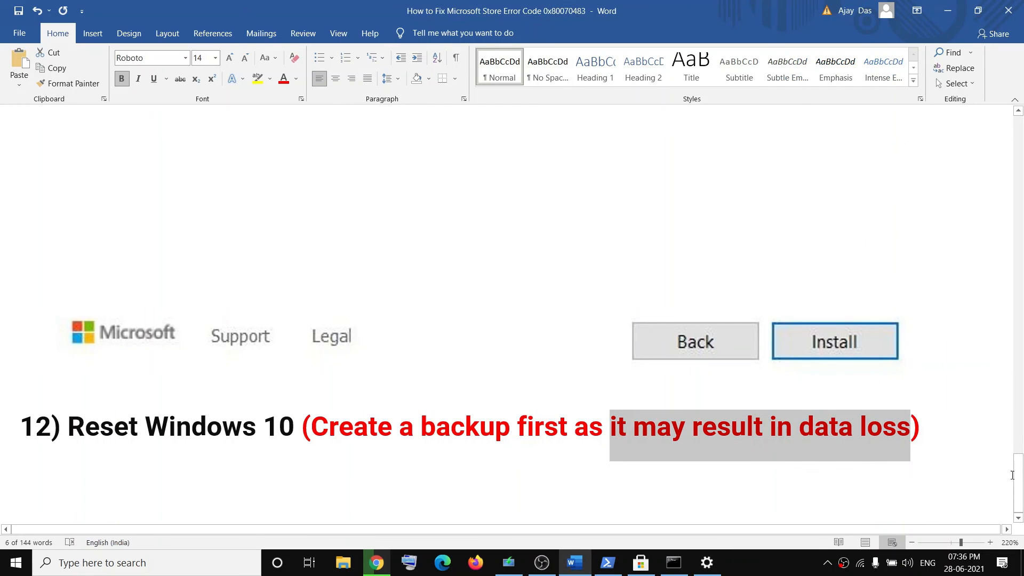
left_click_drag(1022, 496, 1018, 139)
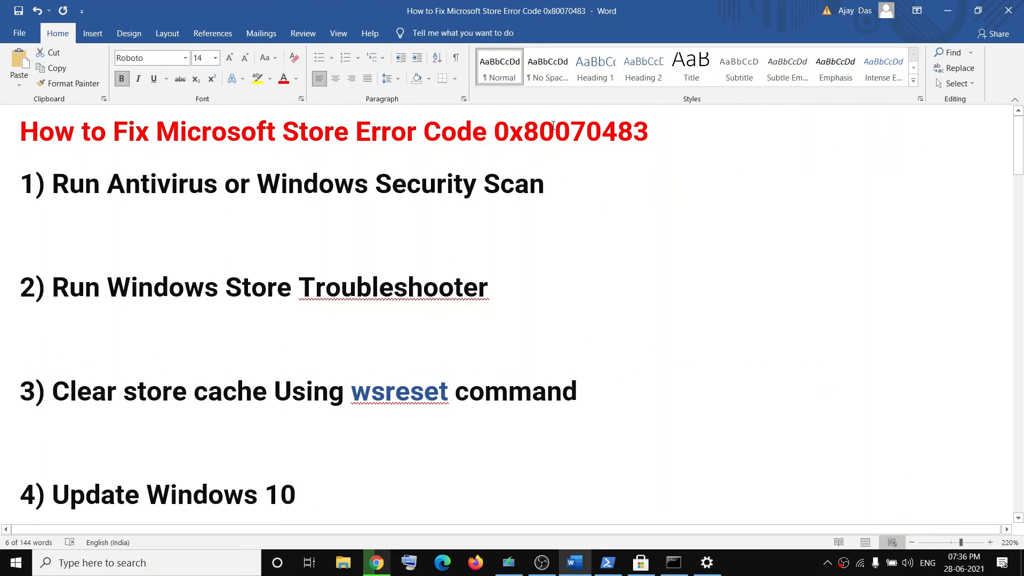
double_click(546, 133)
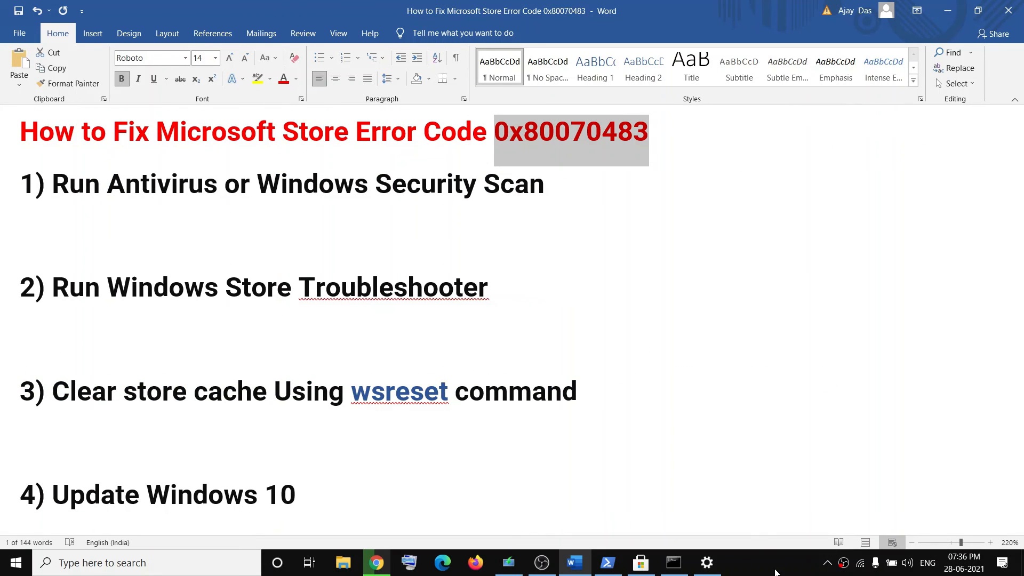